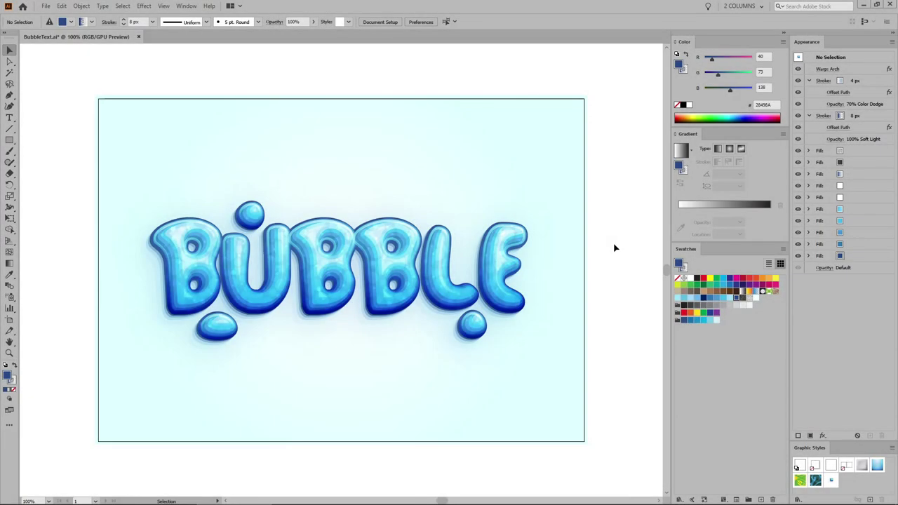
# Replace the word in the finished bubble lettering with "WATER" and deselect it.
pyautogui.click(440, 261)
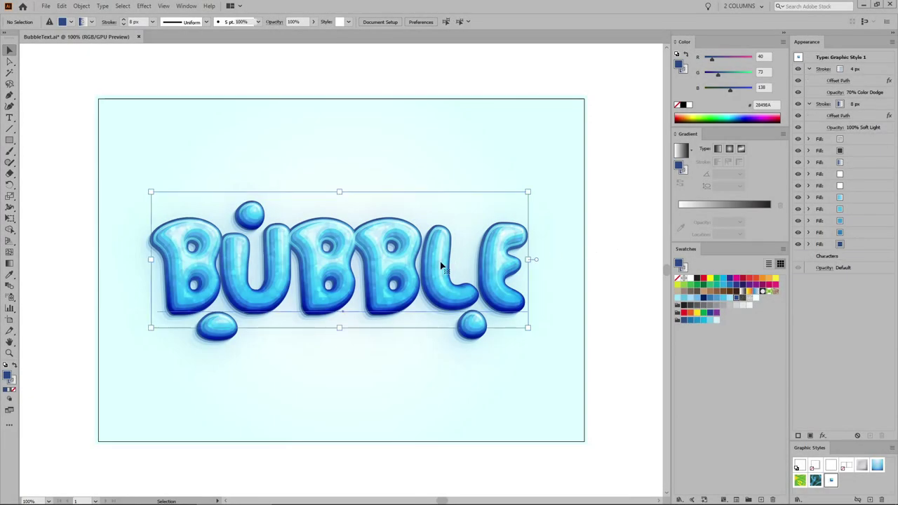
pyautogui.doubleClick(440, 261)
pyautogui.hotkey('ctrl', 'a')
pyautogui.write('WATER')
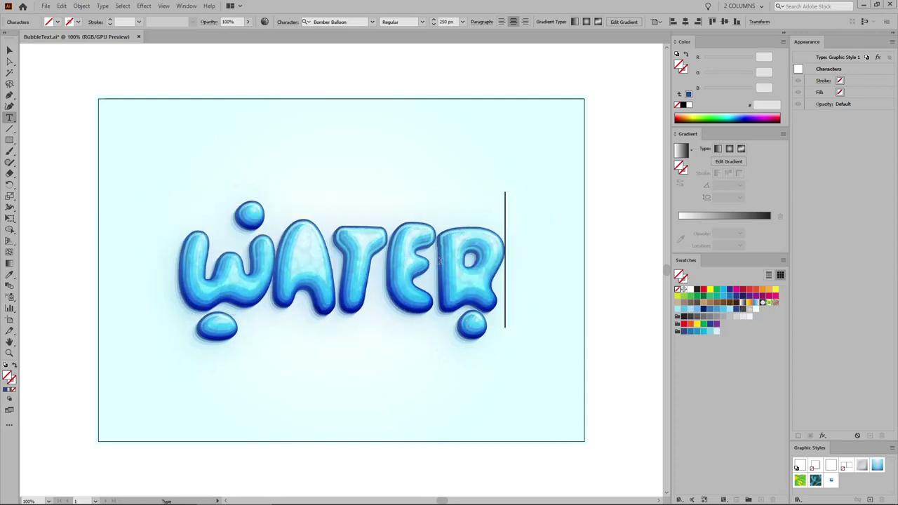
pyautogui.press('Escape')
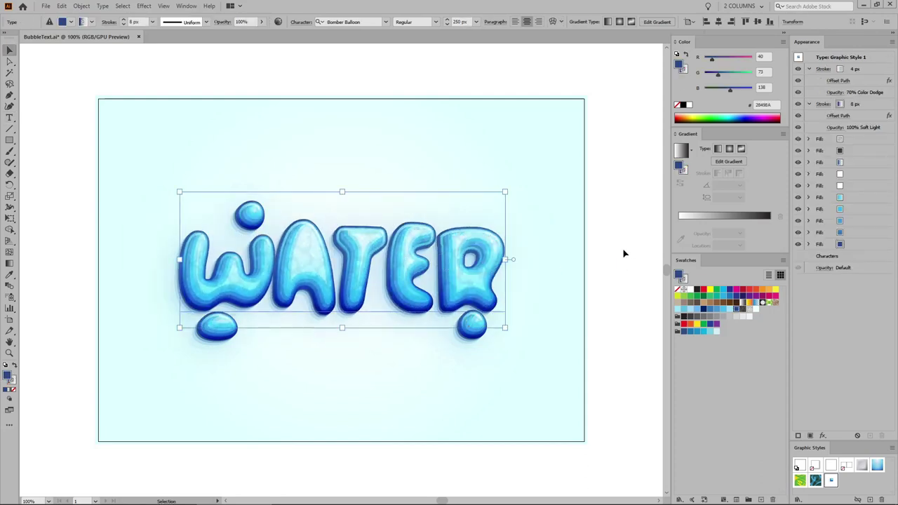
pyautogui.click(624, 253)
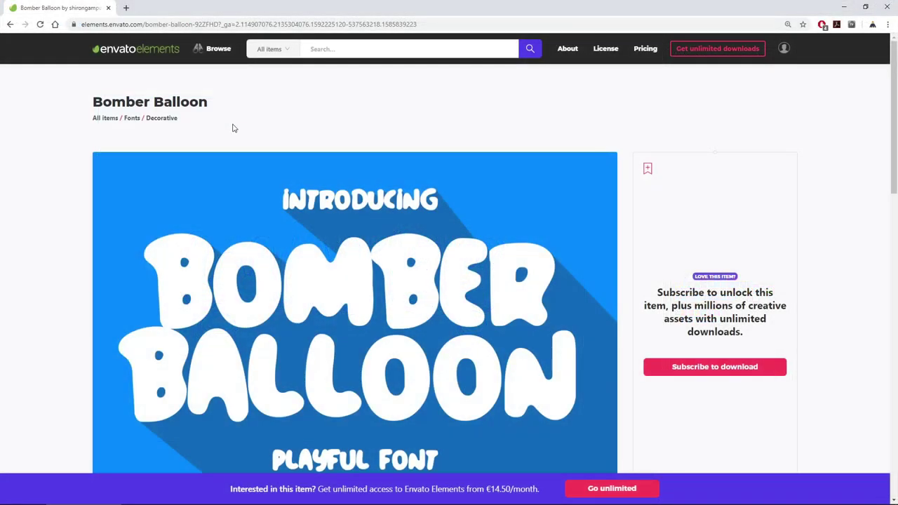
# Switch to the browser and look at the Bomber Balloon font name on its Envato Elements page.
pyautogui.moveTo(211, 103); pyautogui.dragTo(75, 105)
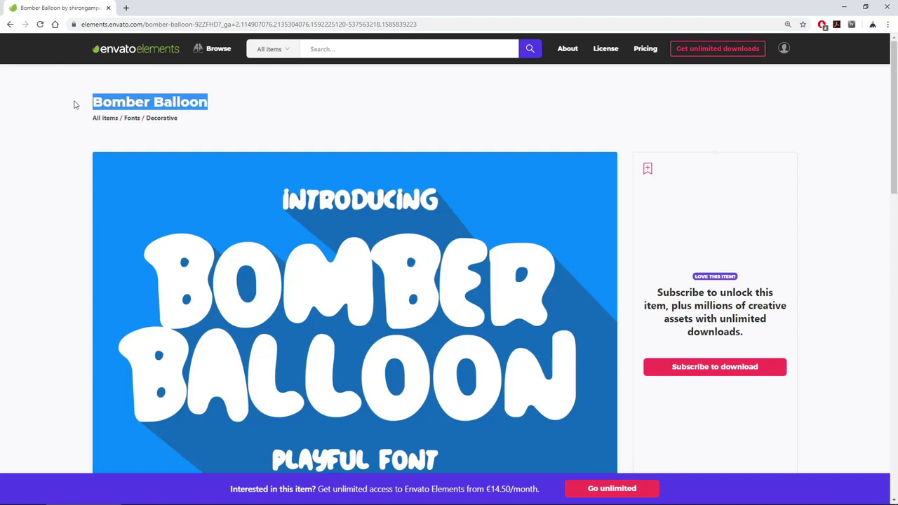
pyautogui.click(59, 121)
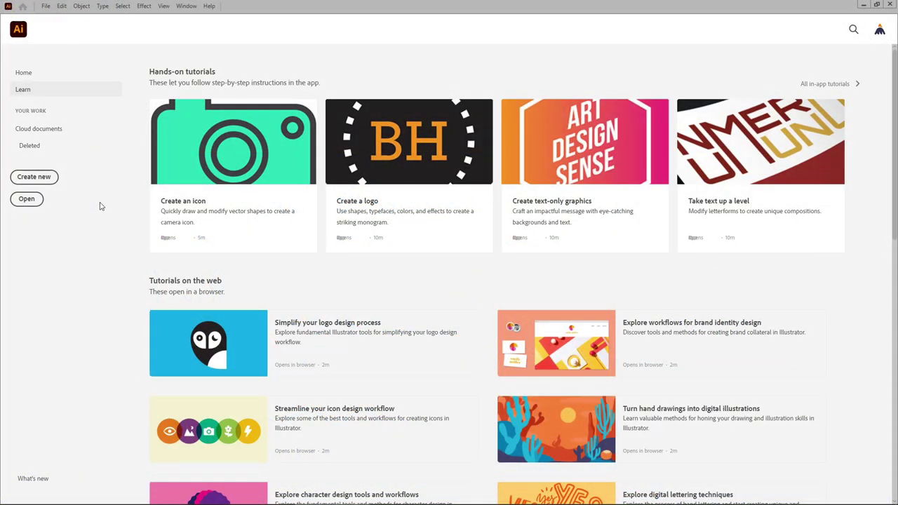
# In Illustrator, create a new 850 x 600 px document in pixels with RGB colour and 72 ppi raster effects.
pyautogui.click(50, 180)
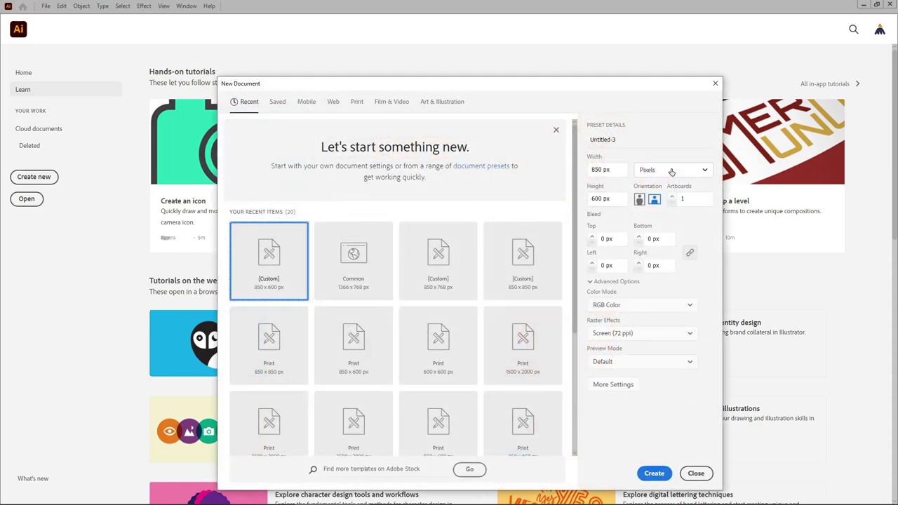
pyautogui.click(671, 172)
pyautogui.click(670, 190)
pyautogui.moveTo(615, 169); pyautogui.dragTo(580, 165)
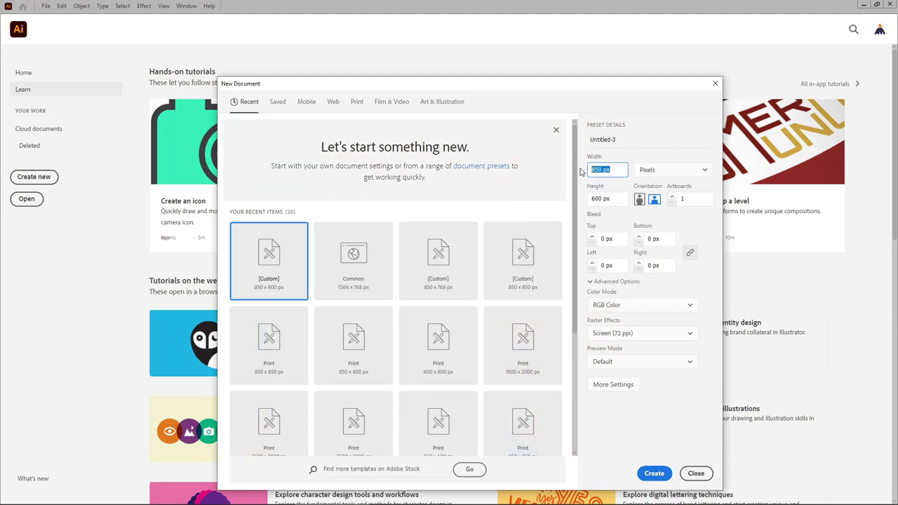
pyautogui.moveTo(618, 199); pyautogui.dragTo(583, 203)
pyautogui.click(583, 203)
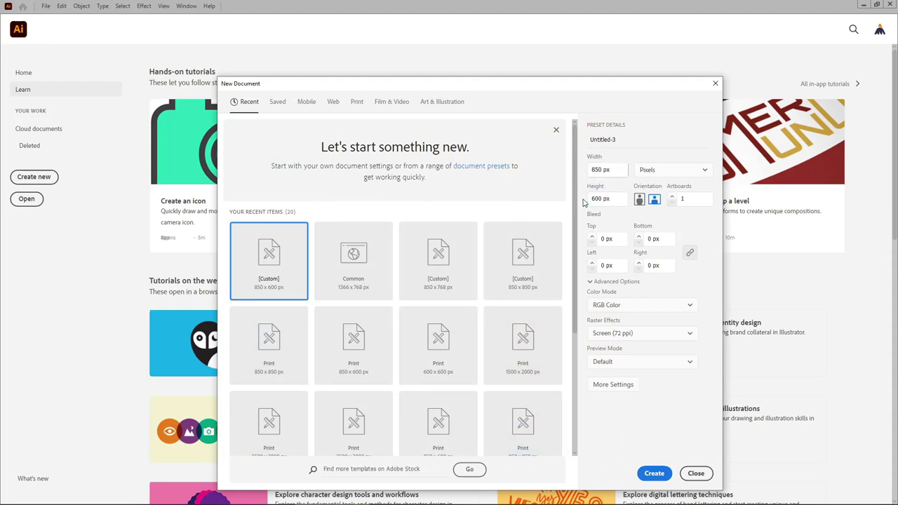
pyautogui.click(654, 474)
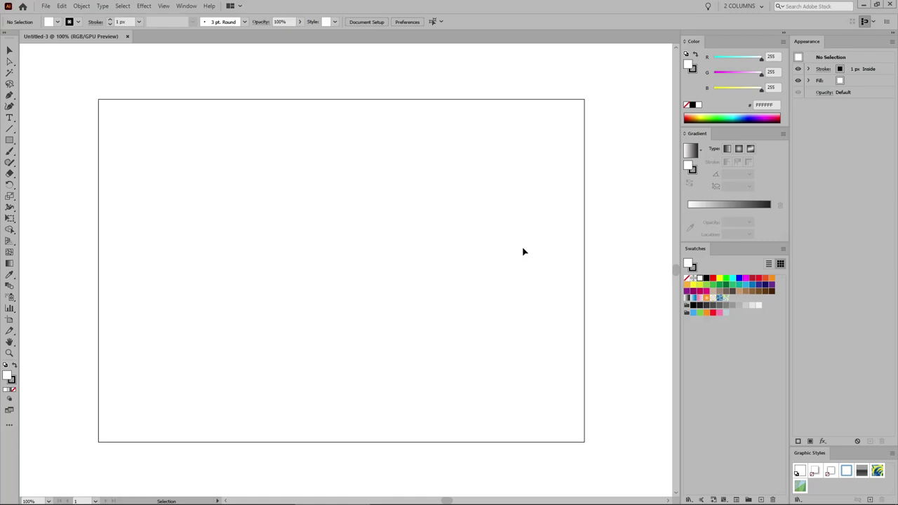
pyautogui.click(187, 6)
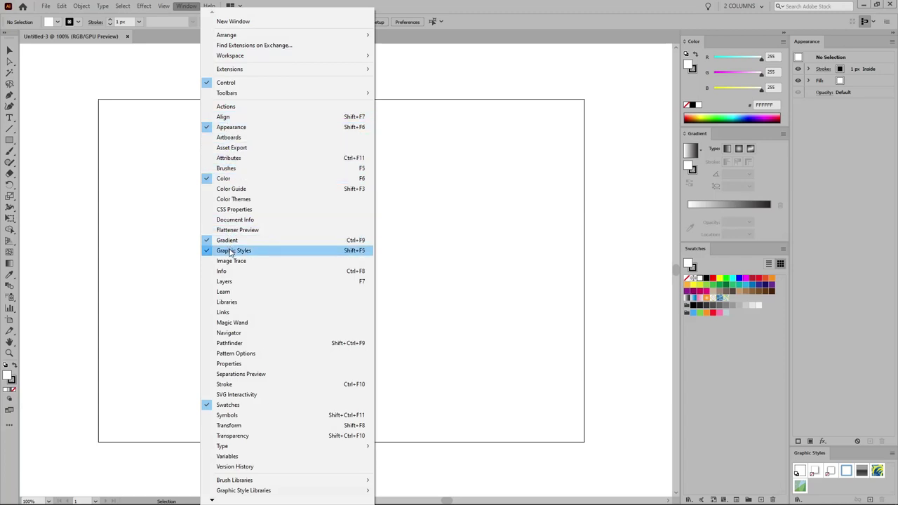
pyautogui.click(515, 251)
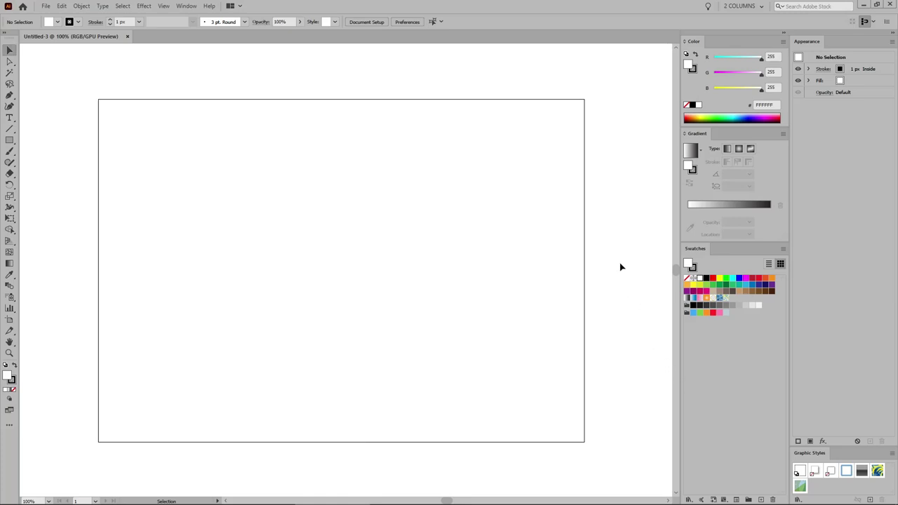
# Set the Type tool's font to Bomber Balloon at 250 px.
pyautogui.click(9, 117)
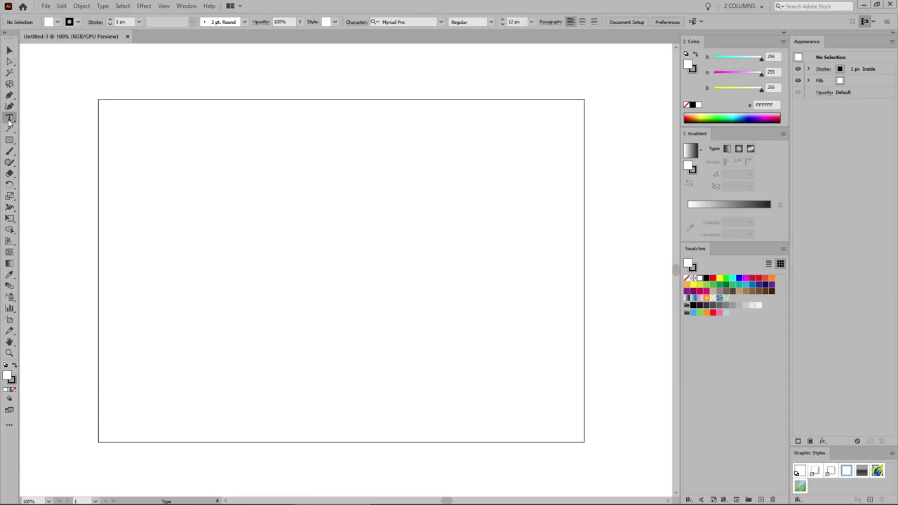
pyautogui.click(440, 22)
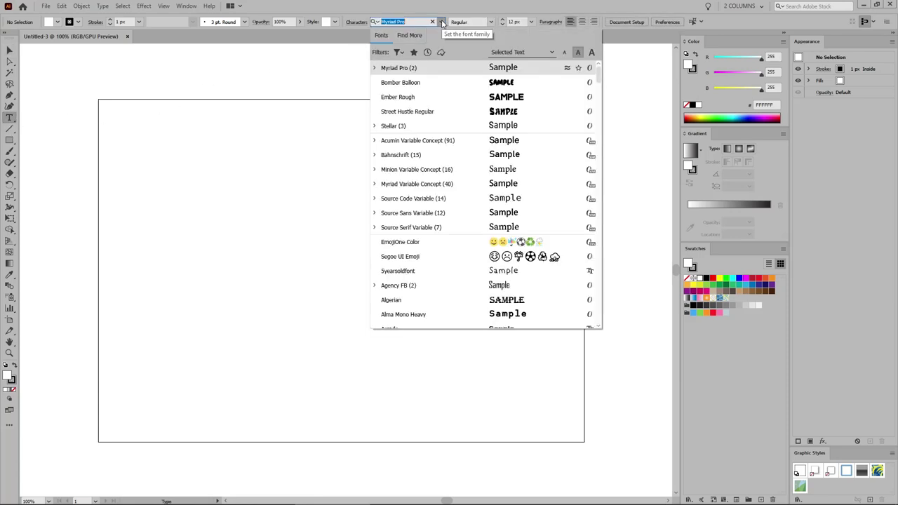
pyautogui.write('bomber')
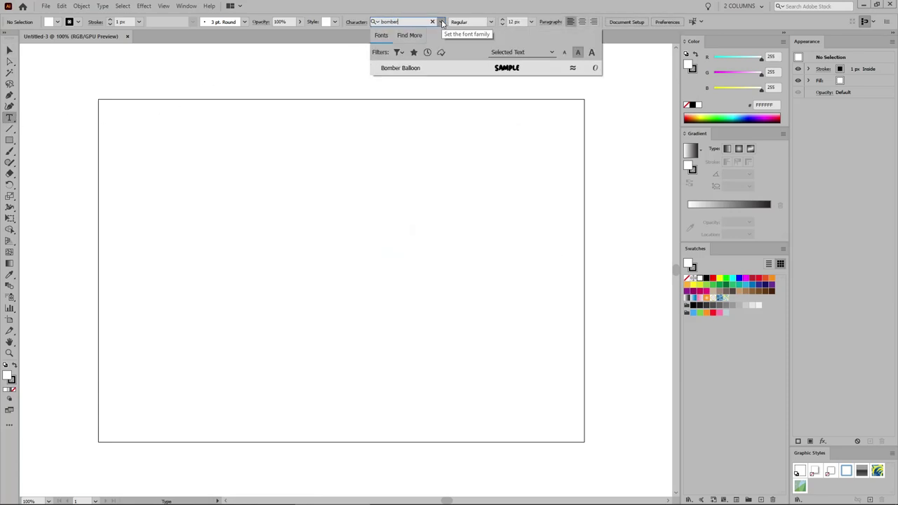
pyautogui.click(411, 68)
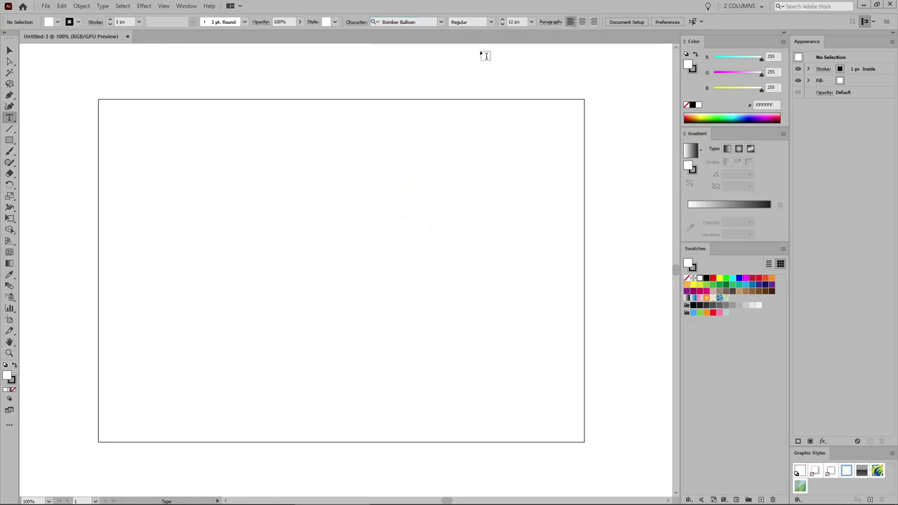
pyautogui.click(513, 22)
pyautogui.write('250')
pyautogui.press('Return')
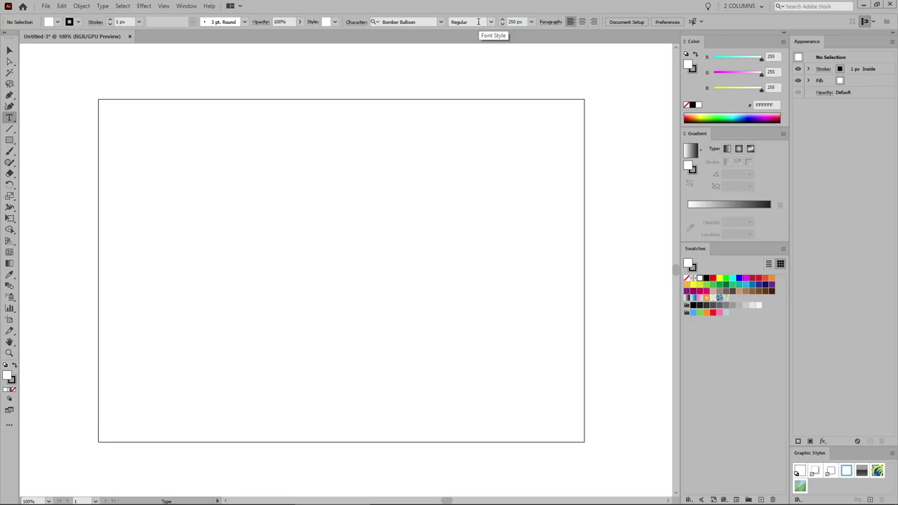
# Add the text "BUBBLE" and move it to roughly the middle of the artboard.
pyautogui.click(171, 267)
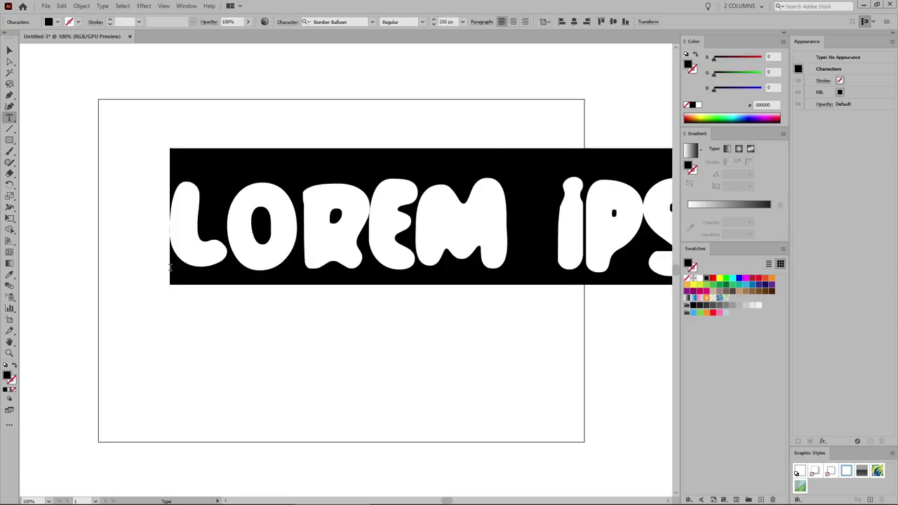
pyautogui.write('BUBBLE')
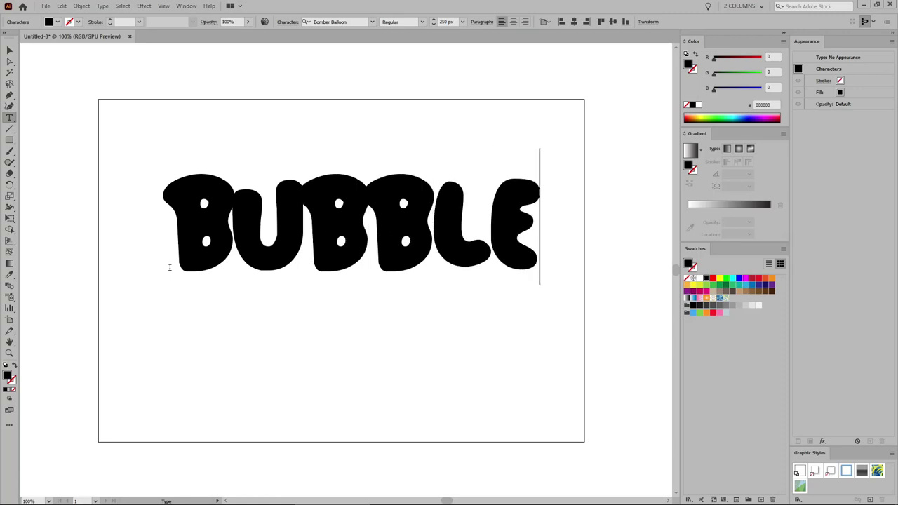
pyautogui.press('Escape')
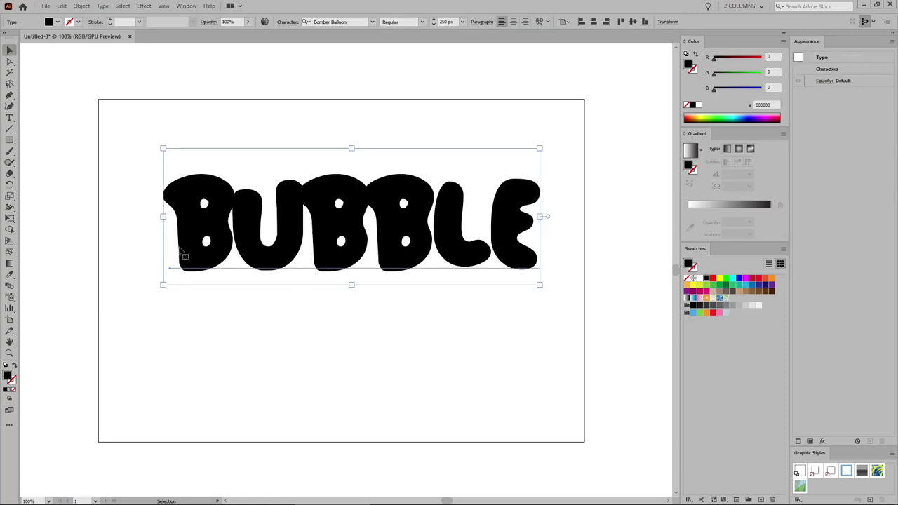
pyautogui.moveTo(185, 201); pyautogui.dragTo(178, 231)
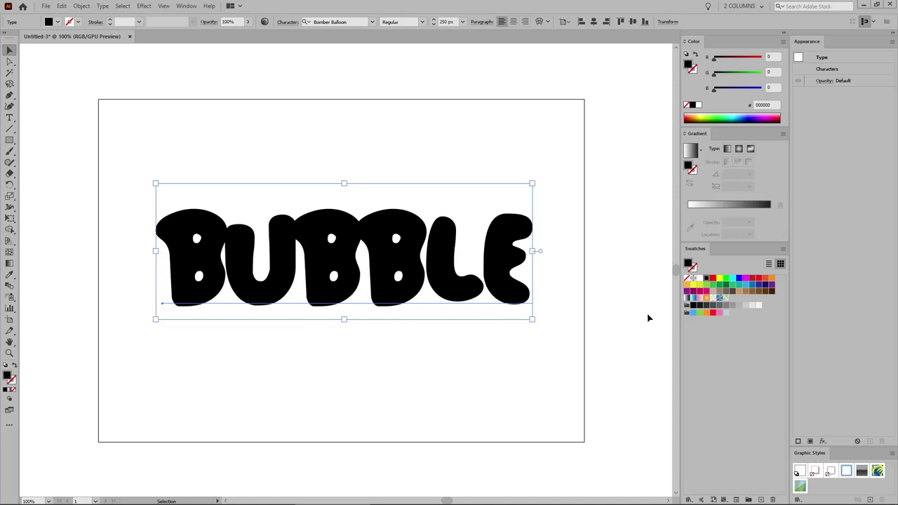
# Remove the text's black character fill and add a new fill coloured R 40, G 73, B 138.
pyautogui.click(687, 279)
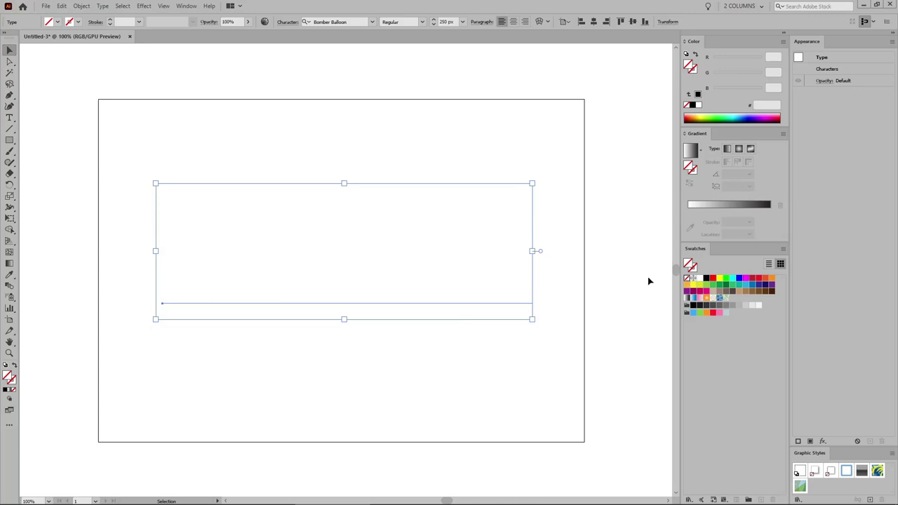
pyautogui.click(811, 442)
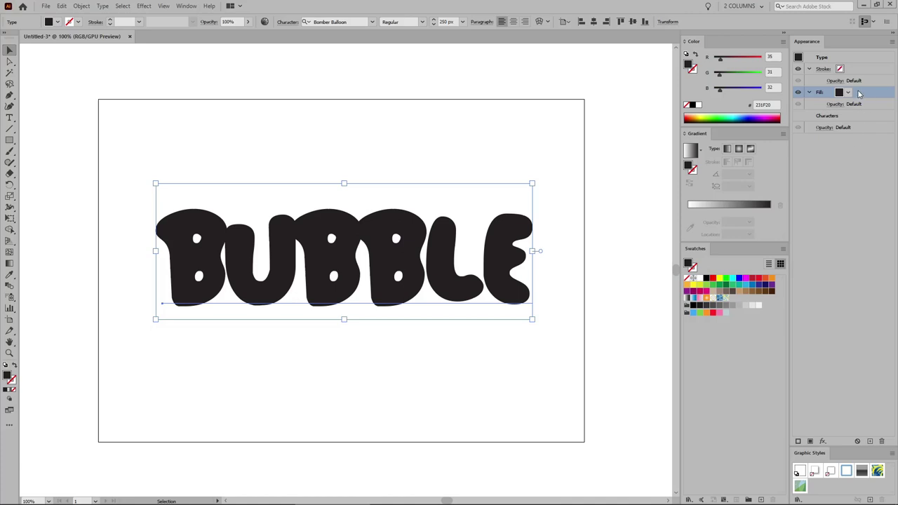
pyautogui.click(771, 57)
pyautogui.write('40')
pyautogui.press('Tab')
pyautogui.write('73')
pyautogui.press('Tab')
pyautogui.press('Return')
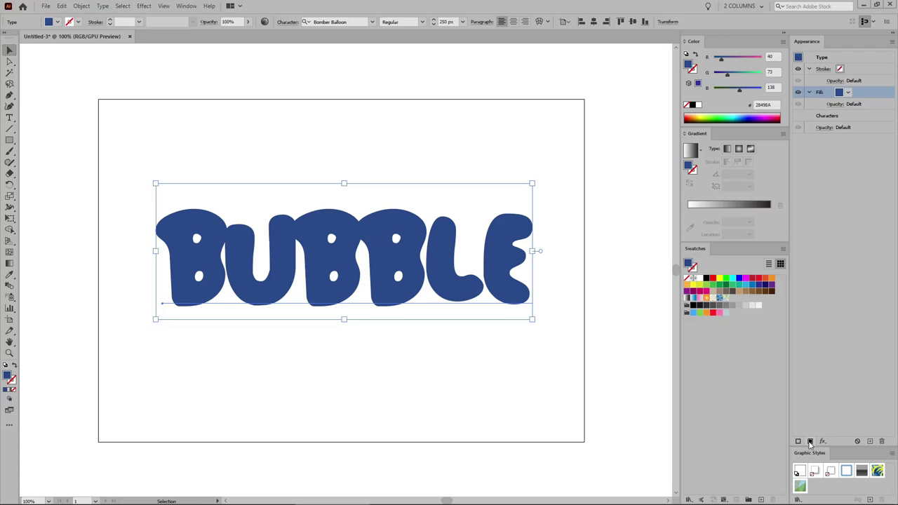
# Add a second fill above the dark blue one and colour it R 50, G 120, B 181.
pyautogui.click(809, 441)
pyautogui.click(774, 56)
pyautogui.write('50')
pyautogui.press('Tab')
pyautogui.write('120')
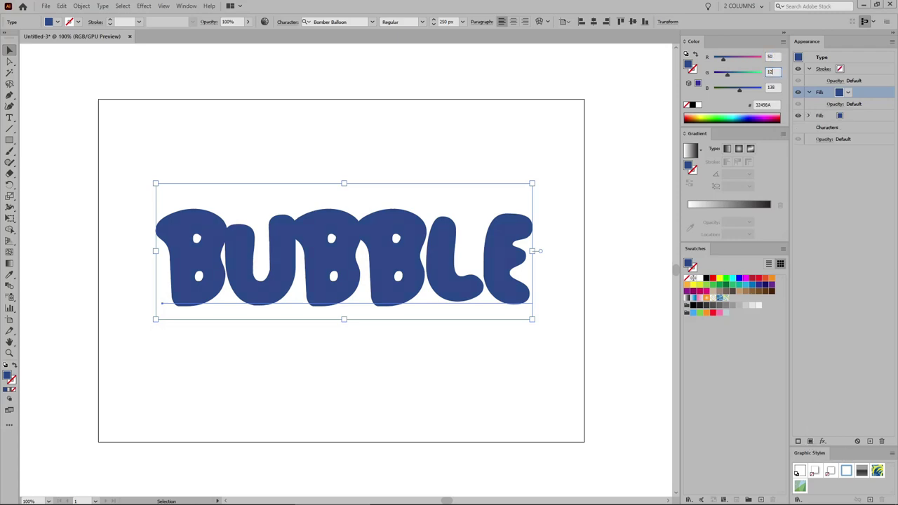
pyautogui.press('Tab')
pyautogui.write('181')
pyautogui.press('Return')
# Apply an Offset Path effect of -4 px to the lighter blue fill.
pyautogui.click(144, 6)
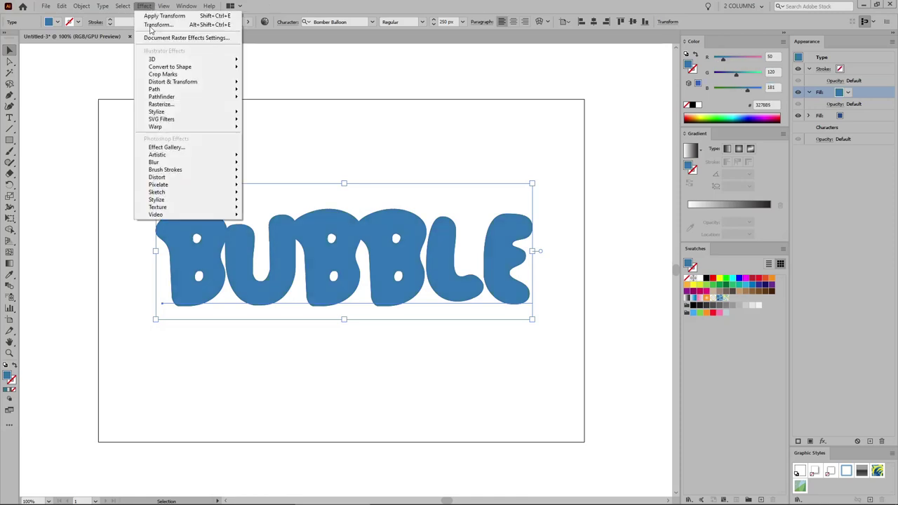
pyautogui.moveTo(175, 89)
pyautogui.click(274, 91)
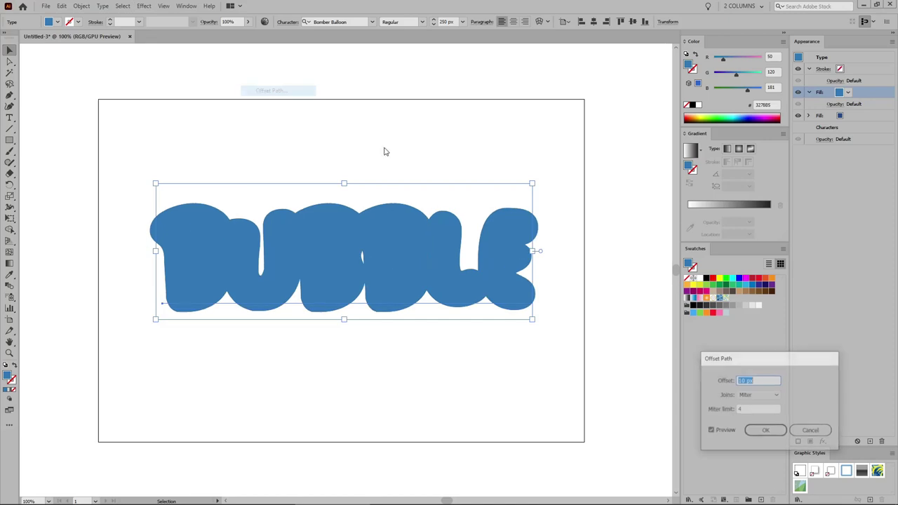
pyautogui.write('-4')
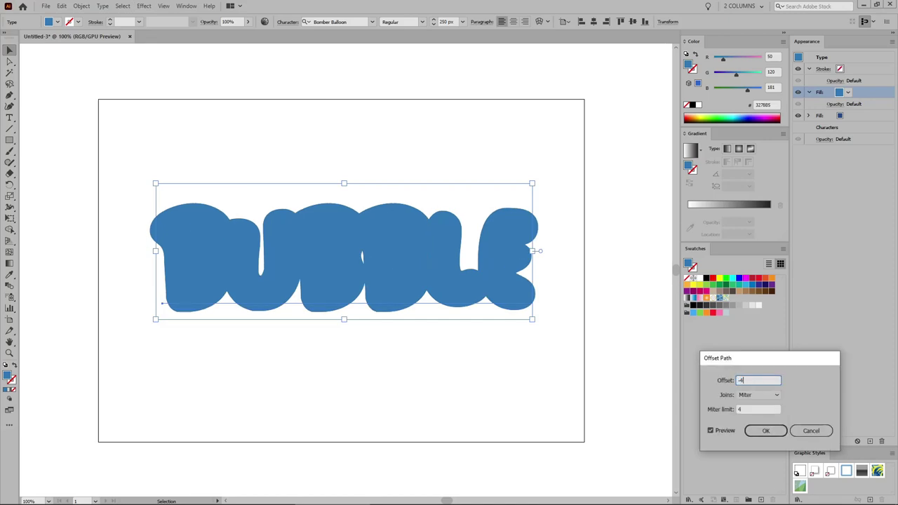
pyautogui.click(769, 430)
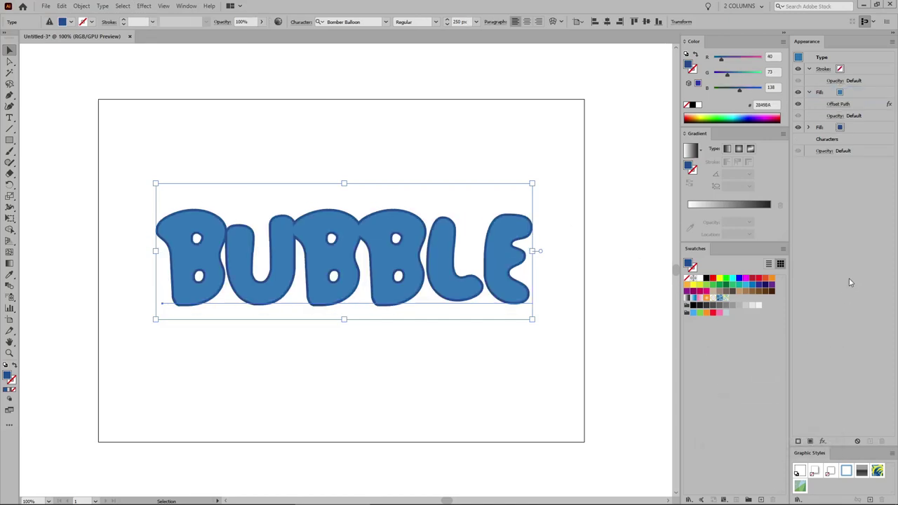
# Apply a Transform effect to the lighter blue fill, moving it 2 px horizontally and -2 px vertically.
pyautogui.click(865, 94)
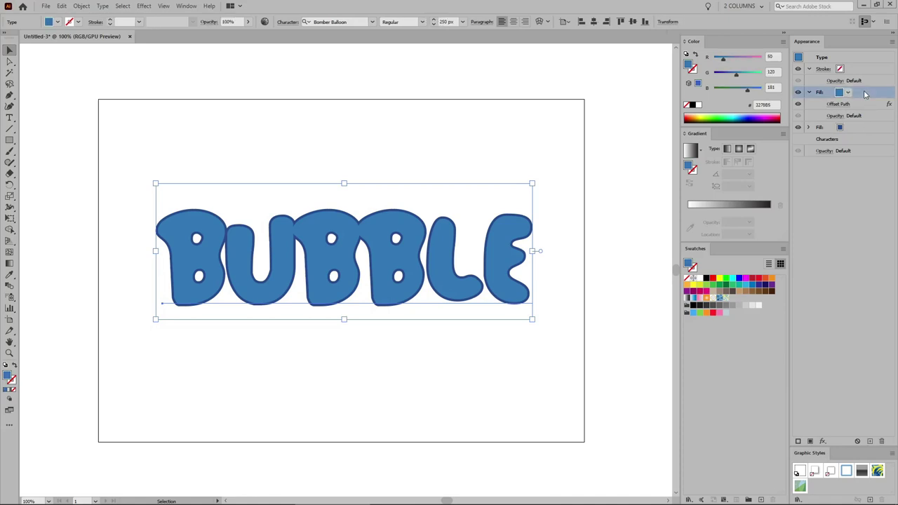
pyautogui.click(144, 6)
pyautogui.moveTo(156, 82)
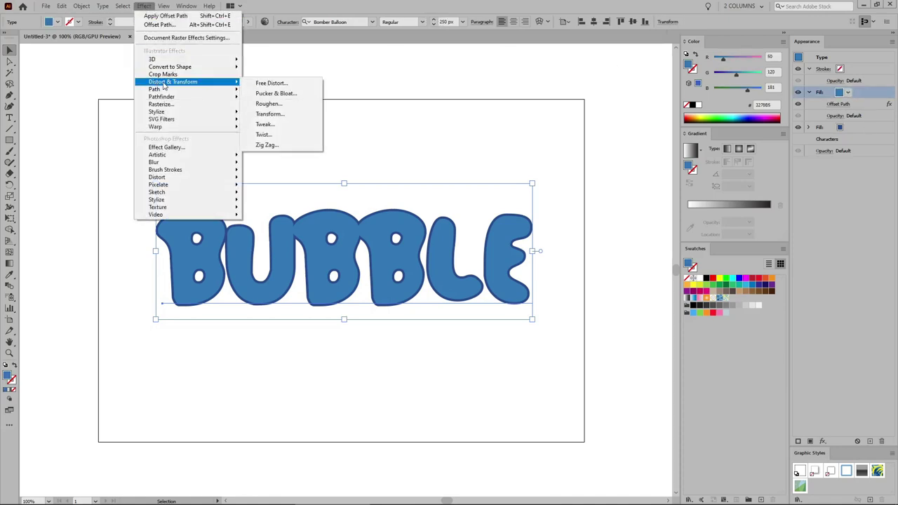
pyautogui.click(288, 115)
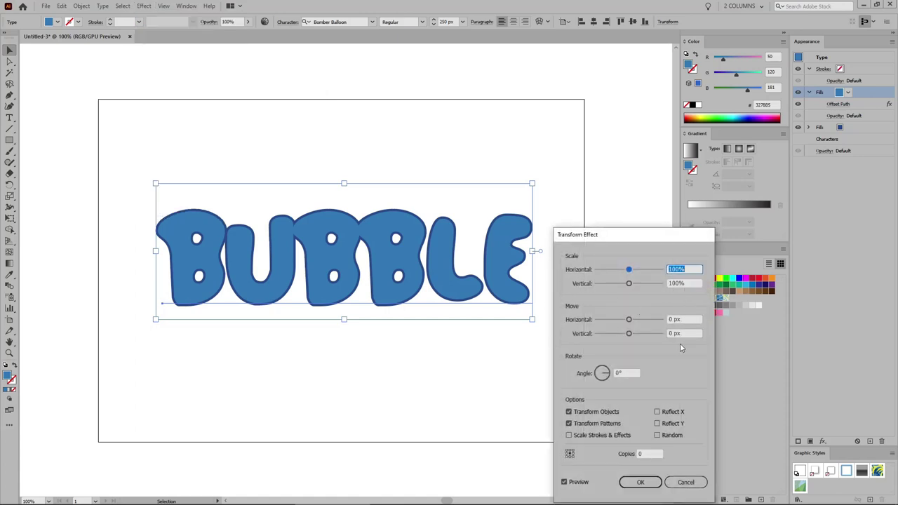
pyautogui.click(685, 319)
pyautogui.write('2')
pyautogui.press('Tab')
pyautogui.write('-2')
pyautogui.click(639, 482)
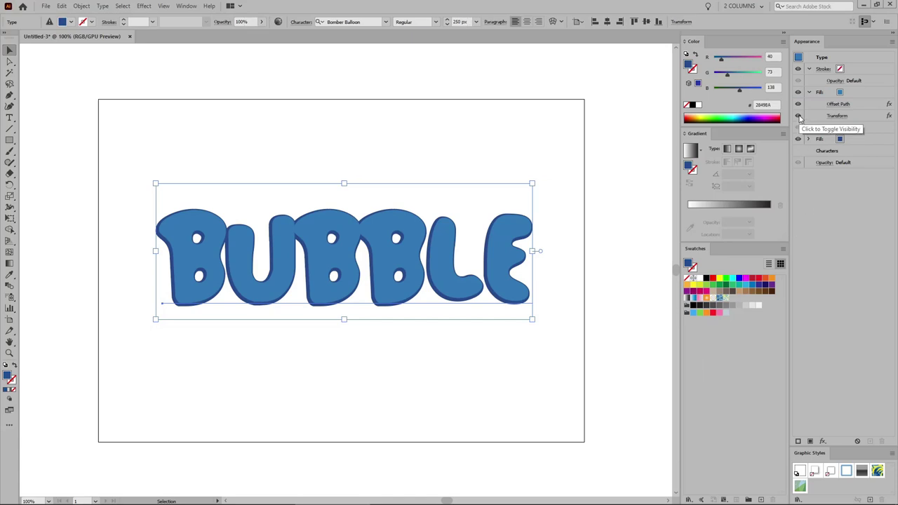
# Compare the lettering with and without the Transform effect, then reselect the lighter blue fill.
pyautogui.click(799, 117)
pyautogui.click(799, 117)
pyautogui.click(799, 117)
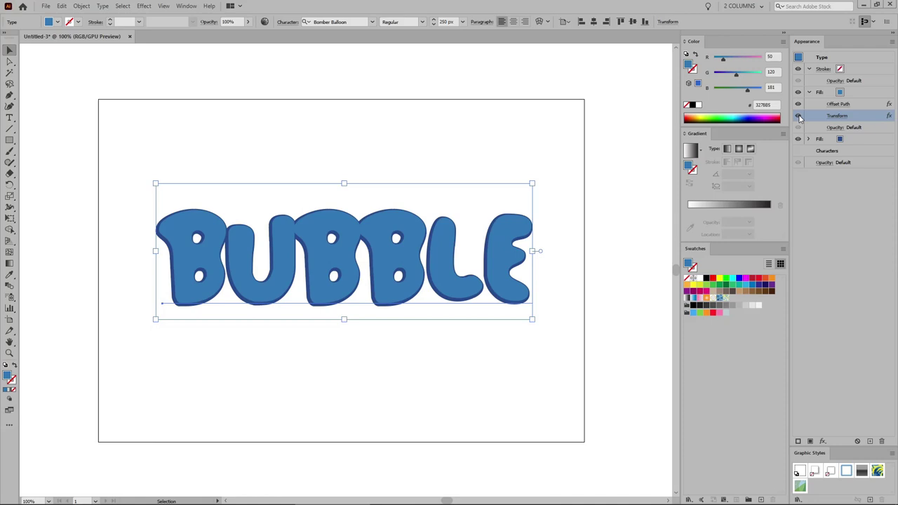
pyautogui.click(850, 94)
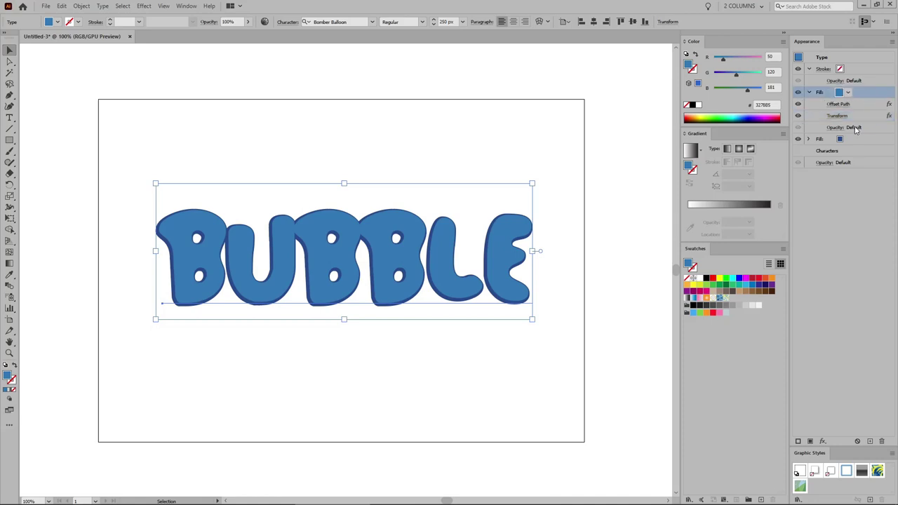
# Duplicate the lighter blue fill and colour the top copy R 73, G 152, B 212.
pyautogui.click(871, 442)
pyautogui.click(774, 56)
pyautogui.write('73')
pyautogui.press('Tab')
pyautogui.write('152')
pyautogui.press('Tab')
pyautogui.write('23')
pyautogui.press('Return')
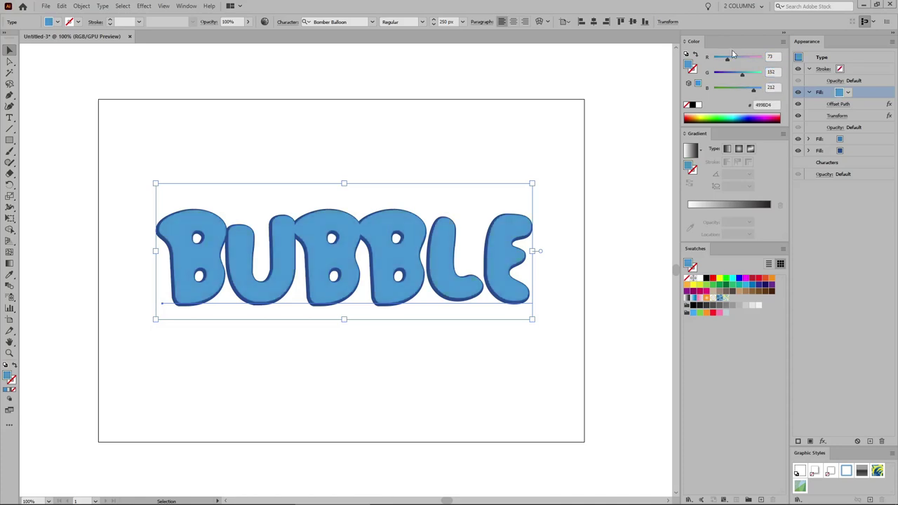
# Set the Offset Path effect of the top fill to -8 px.
pyautogui.click(837, 104)
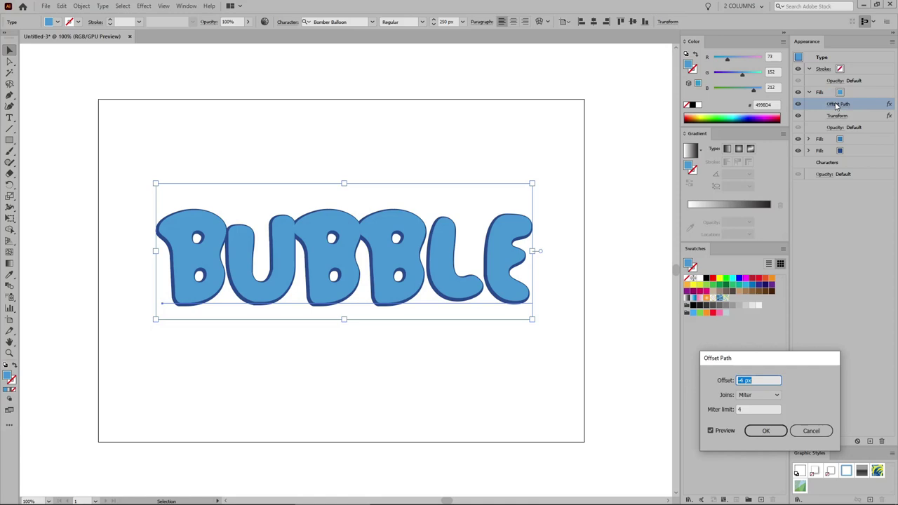
pyautogui.write('-8')
pyautogui.click(766, 430)
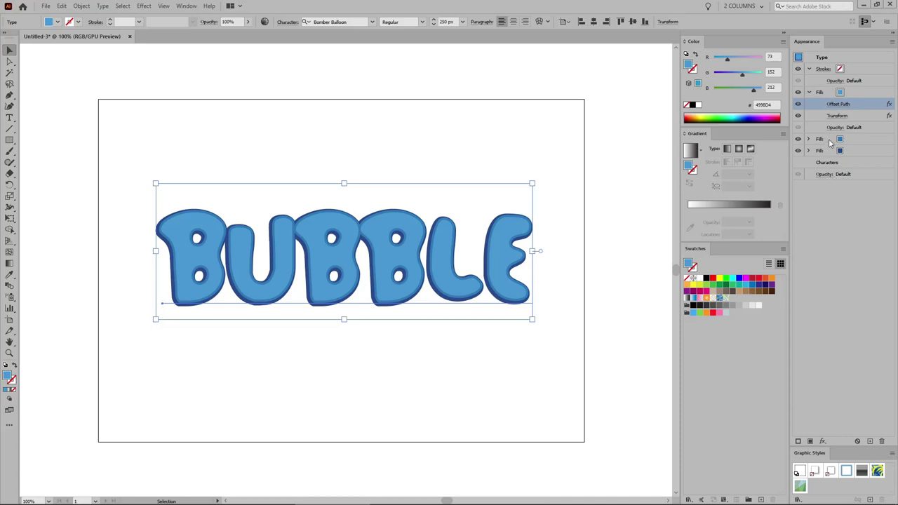
# Set the top fill's Transform effect to move it 4 px horizontally and -4 px vertically.
pyautogui.click(837, 116)
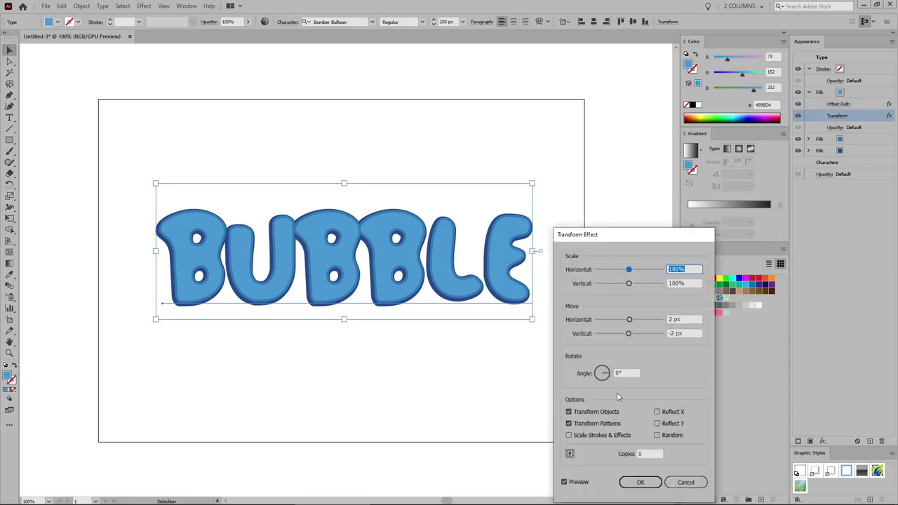
pyautogui.click(684, 319)
pyautogui.write('4')
pyautogui.press('Tab')
pyautogui.write('-4')
pyautogui.click(641, 482)
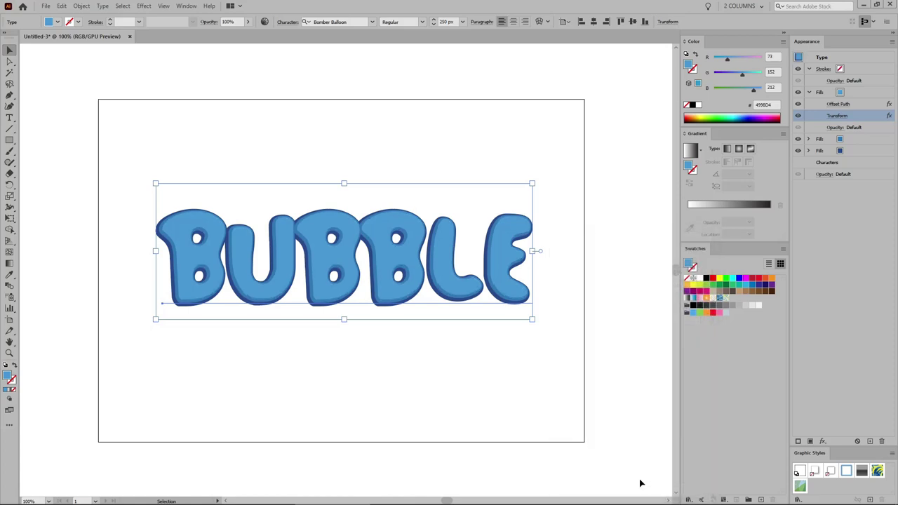
# Duplicate the top fill and colour the new copy R 71, G 188, B 235.
pyautogui.click(861, 93)
pyautogui.click(869, 440)
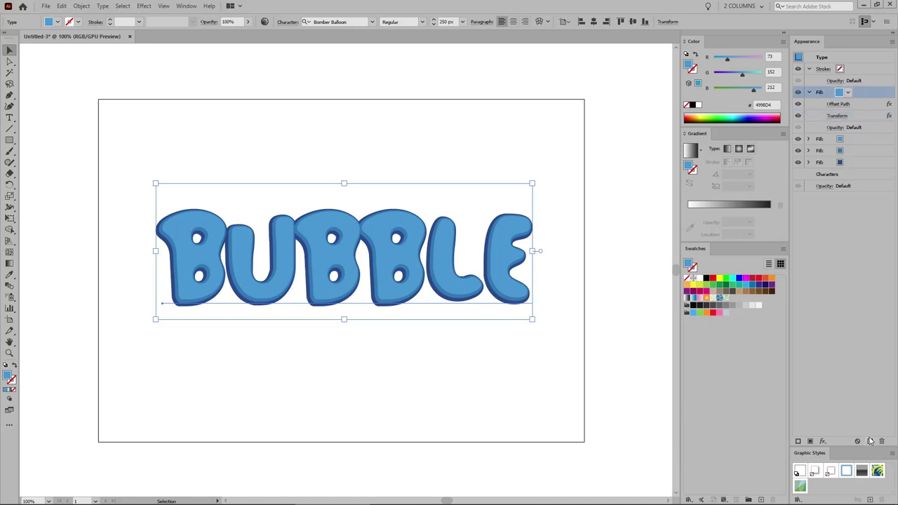
pyautogui.click(770, 56)
pyautogui.write('71')
pyautogui.press('Tab')
pyautogui.write('188')
pyautogui.press('Tab')
pyautogui.write('235')
pyautogui.press('Return')
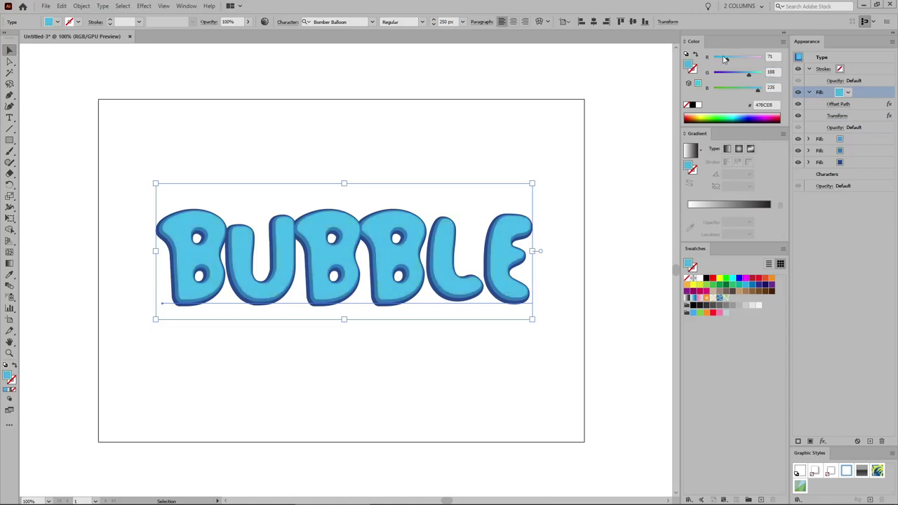
# Set the Offset Path effect of the new light blue fill to -12 px.
pyautogui.click(838, 104)
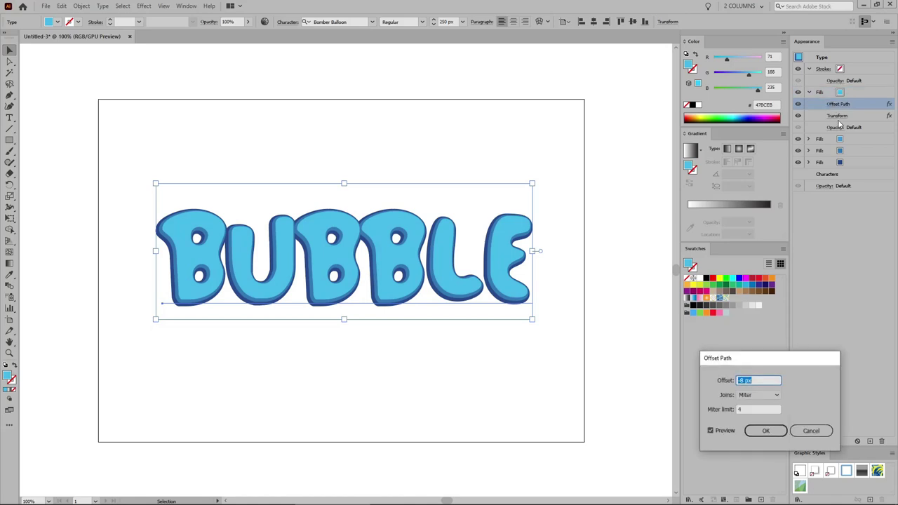
pyautogui.write('-12')
pyautogui.click(765, 430)
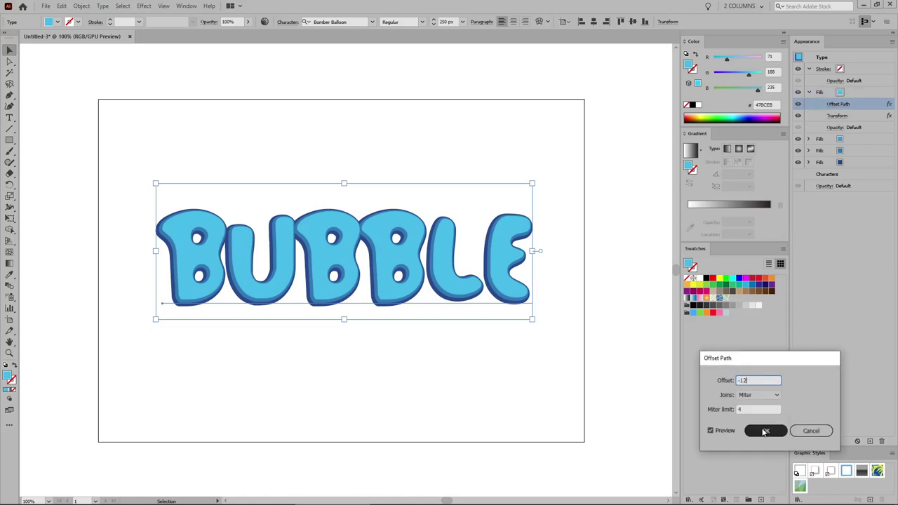
# Set the light blue fill's Transform effect to move it 6 px horizontally and -6 px vertically.
pyautogui.click(837, 117)
pyautogui.press('Tab')
pyautogui.press('Tab')
pyautogui.write('6')
pyautogui.press('Tab')
pyautogui.write('-')
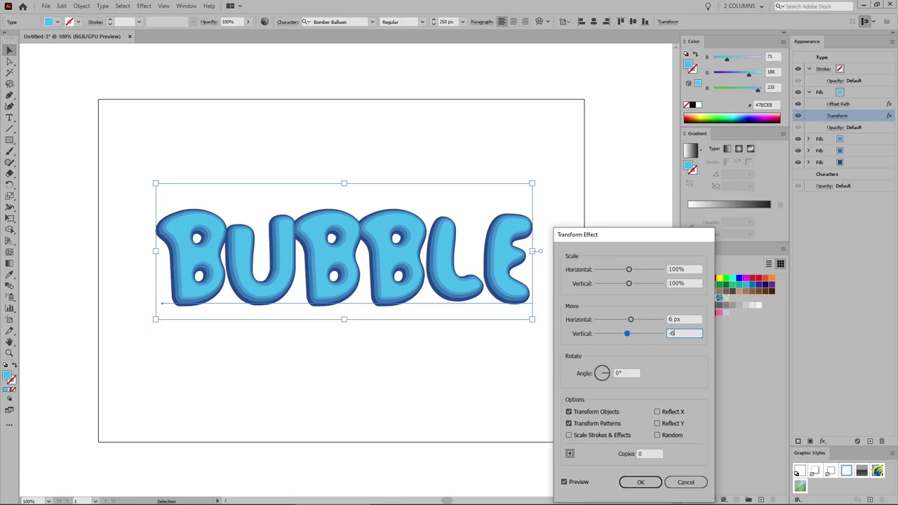
pyautogui.click(636, 484)
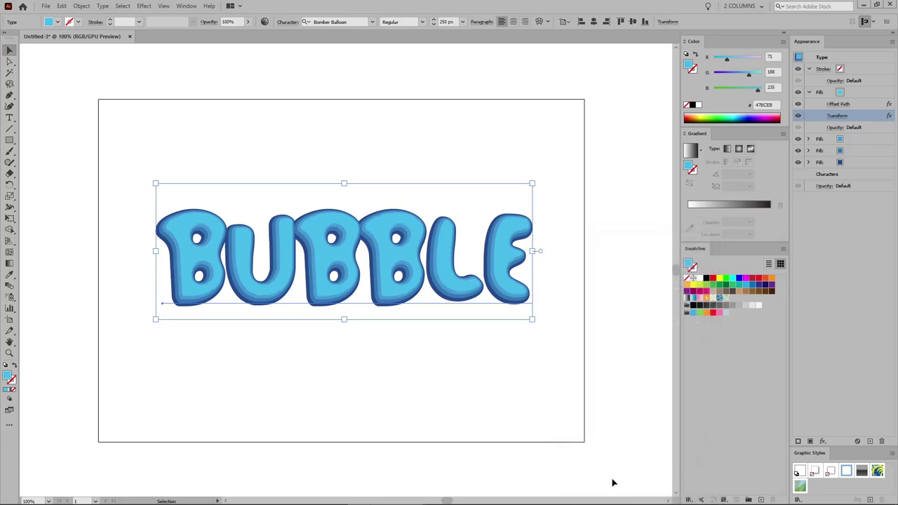
# Duplicate the light blue fill and turn the top copy into a linear gradient at 90°.
pyautogui.click(858, 91)
pyautogui.click(870, 441)
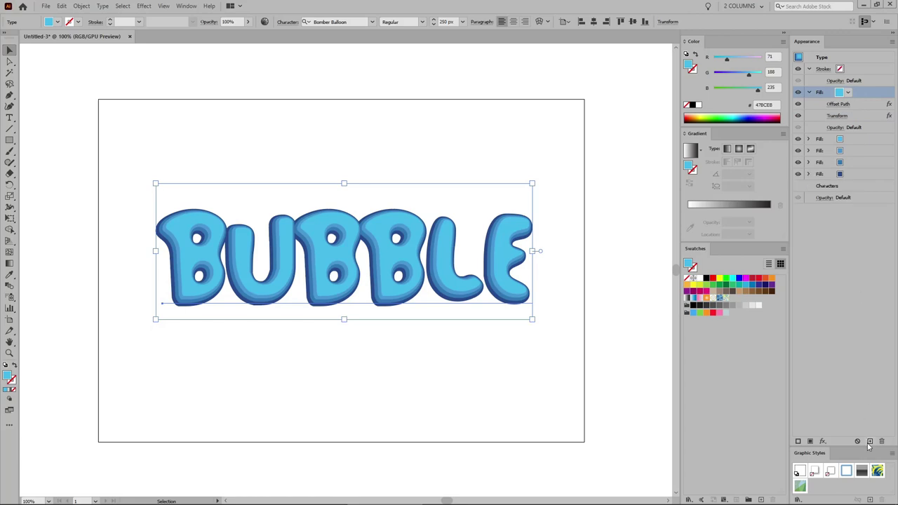
pyautogui.click(728, 149)
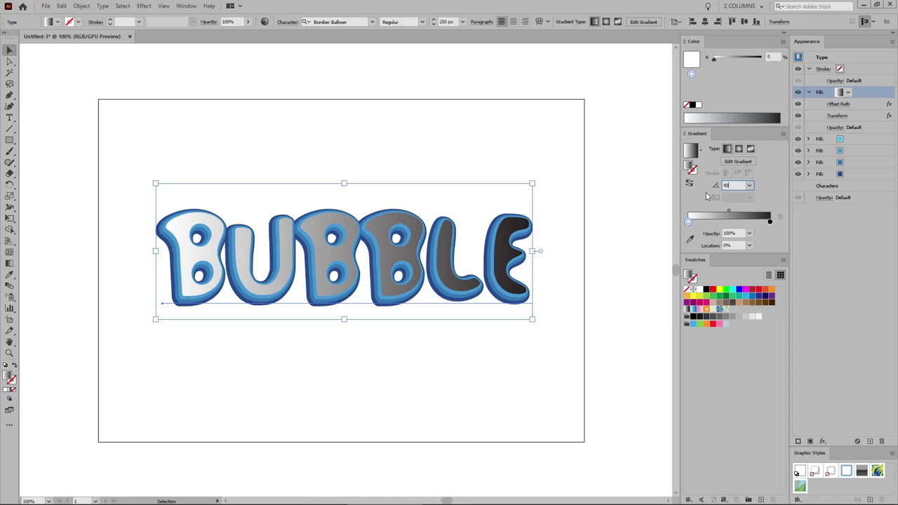
pyautogui.write('90')
pyautogui.press('Return')
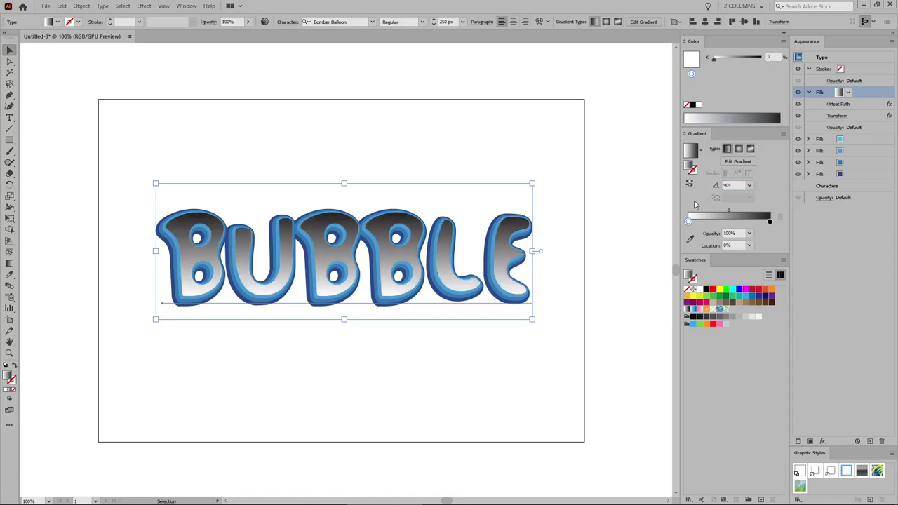
# Switch the gradient's white start stop to RGB and colour it R 71, G 188, B 235.
pyautogui.doubleClick(689, 222)
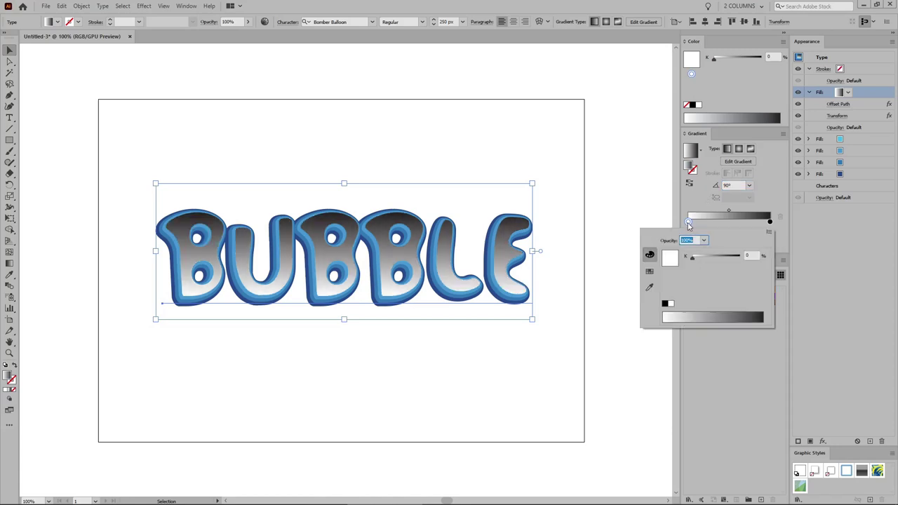
pyautogui.click(769, 232)
pyautogui.click(780, 243)
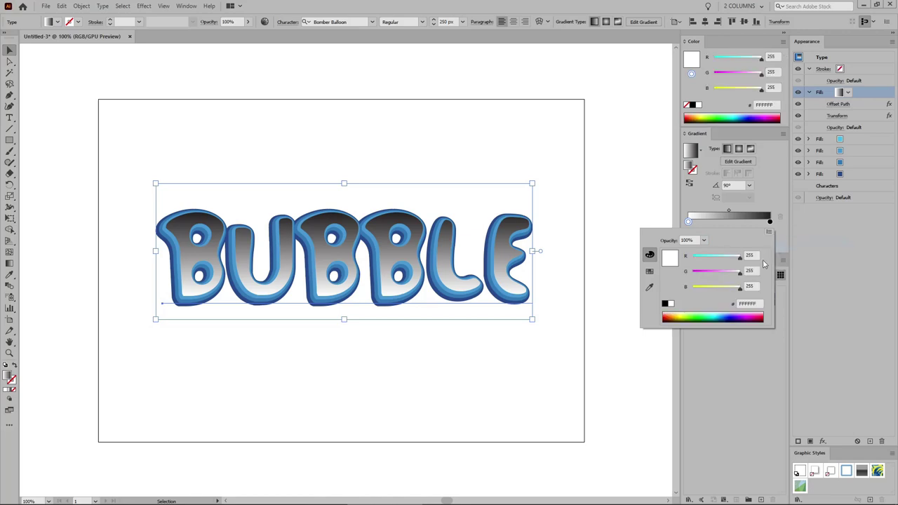
pyautogui.click(749, 255)
pyautogui.write('71')
pyautogui.press('Tab')
pyautogui.write('188')
pyautogui.press('Tab')
pyautogui.write('23')
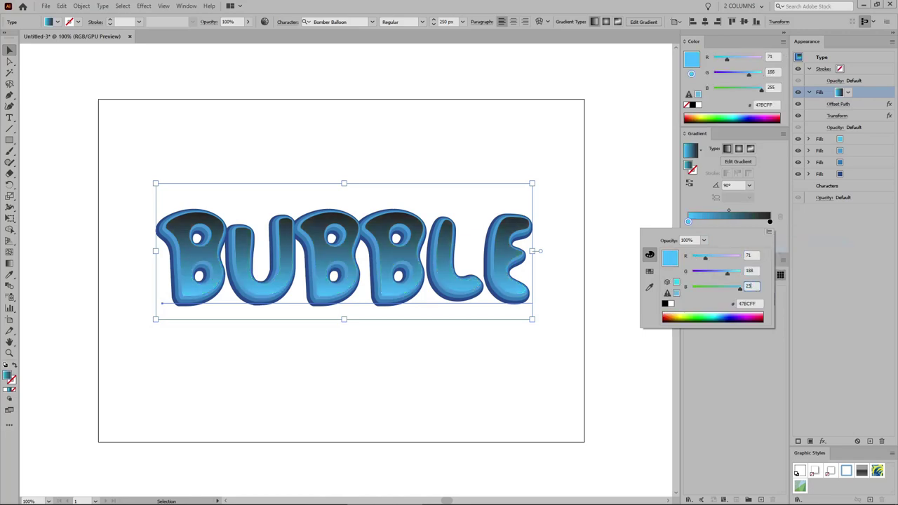
pyautogui.write('5')
pyautogui.press('Return')
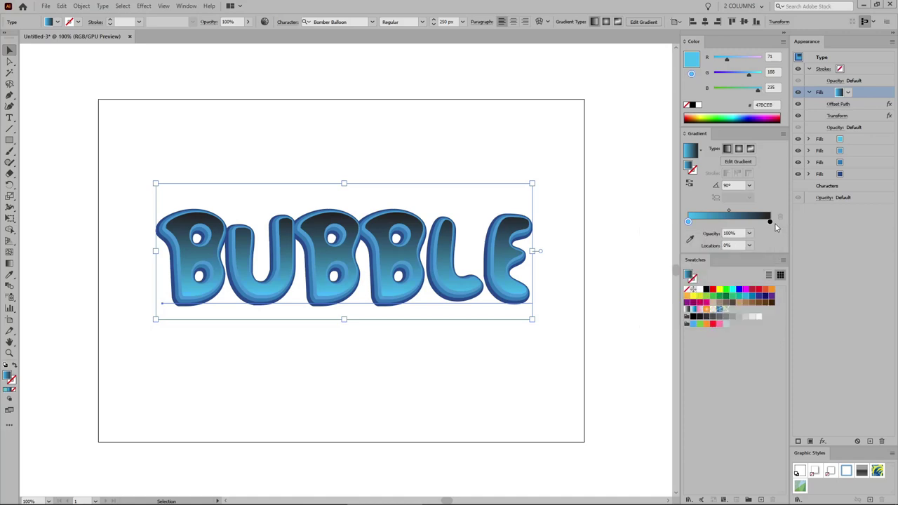
# Switch the gradient's black end stop to RGB and colour it R 162, G 224, B 249.
pyautogui.doubleClick(770, 221)
pyautogui.click(768, 233)
pyautogui.click(785, 244)
pyautogui.click(756, 255)
pyautogui.write('162')
pyautogui.press('Tab')
pyautogui.write('224')
pyautogui.press('Tab')
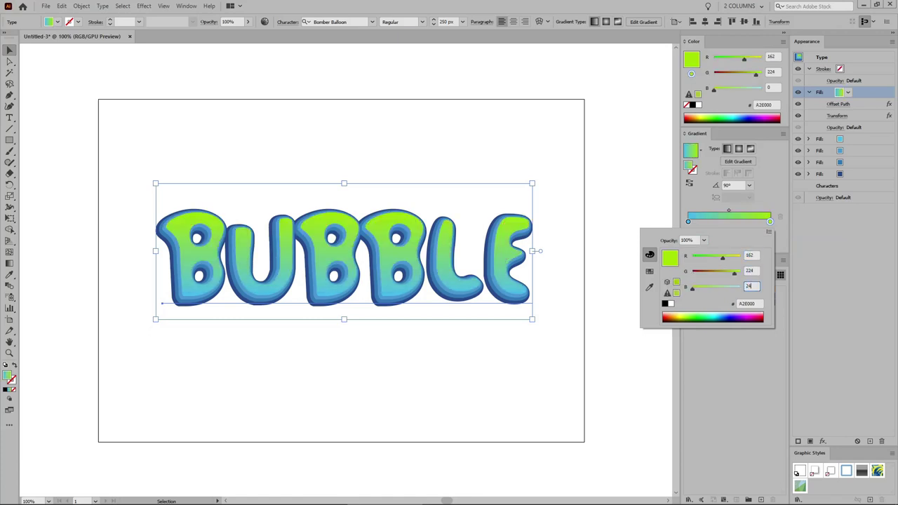
pyautogui.press('Return')
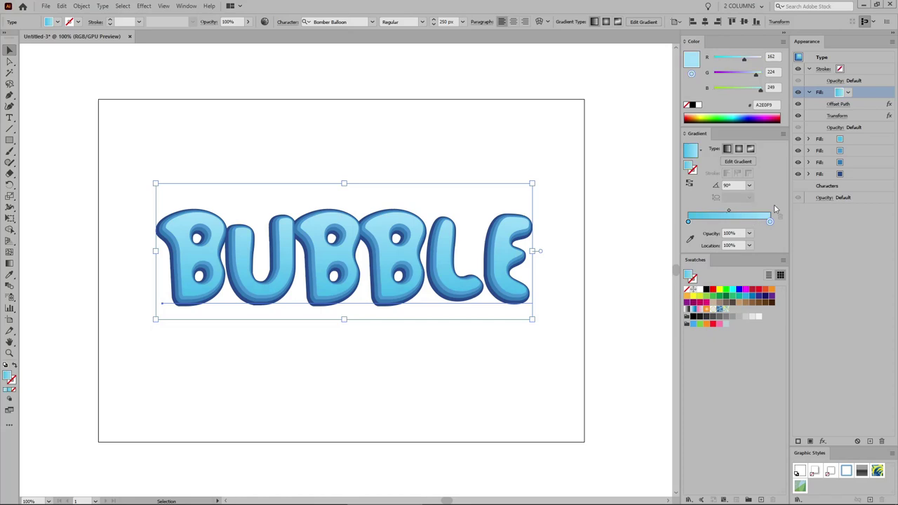
# Set the Offset Path effect of the gradient fill to -16 px.
pyautogui.click(839, 104)
pyautogui.write('-16')
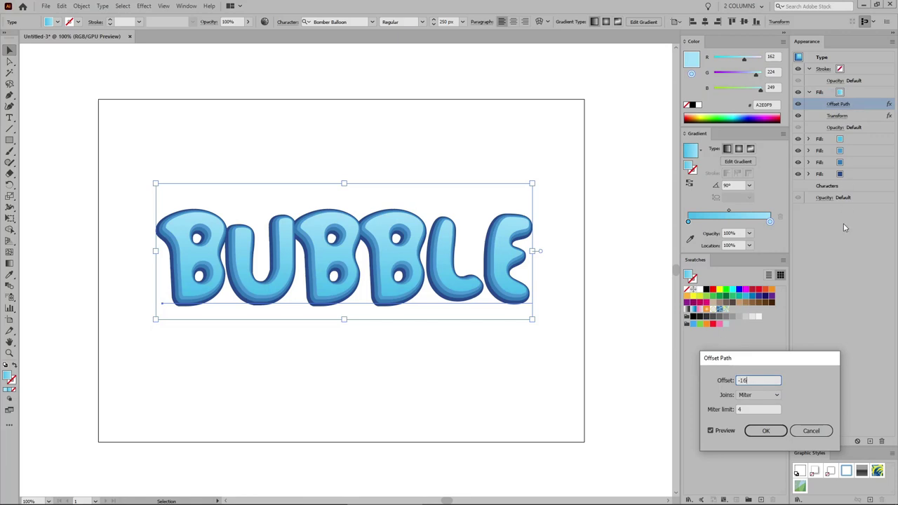
pyautogui.press('Return')
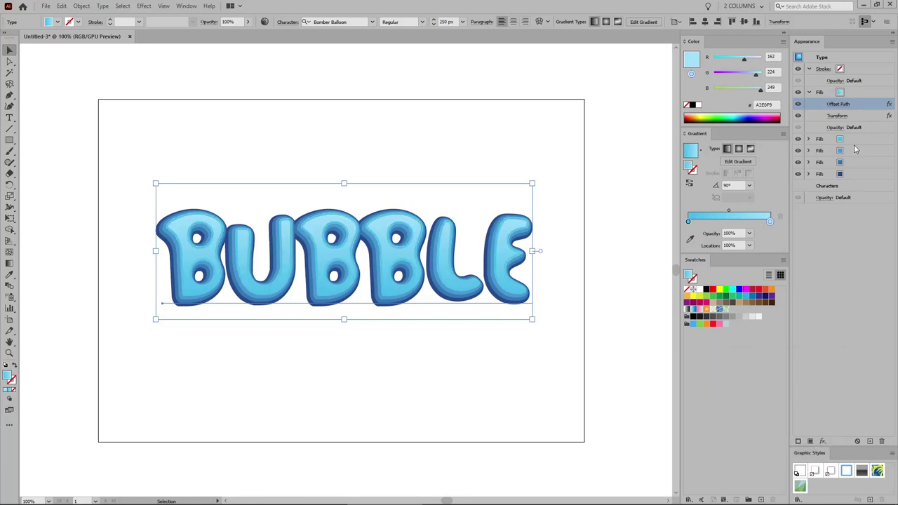
# Set the gradient fill's Transform effect to move it 8 px horizontally and -8 px vertically.
pyautogui.click(837, 115)
pyautogui.press('Tab')
pyautogui.press('Tab')
pyautogui.write('8')
pyautogui.press('Tab')
pyautogui.write('-8')
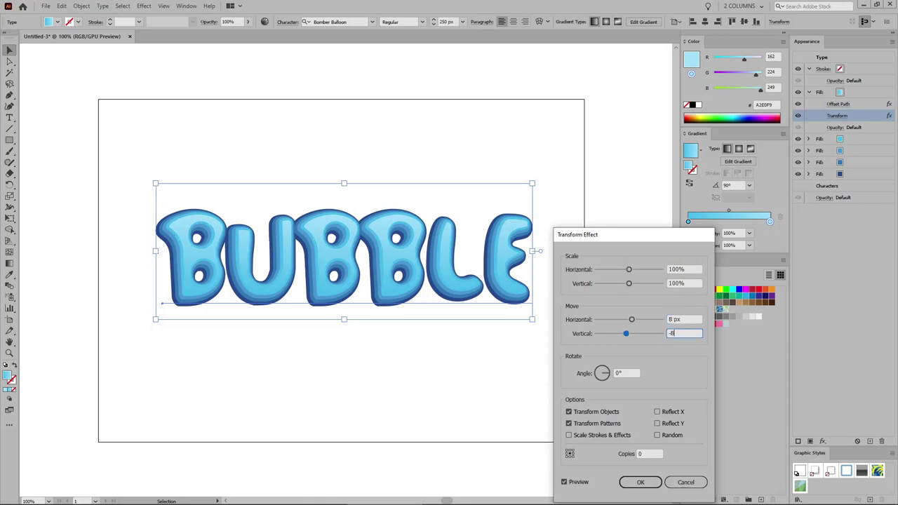
pyautogui.click(641, 482)
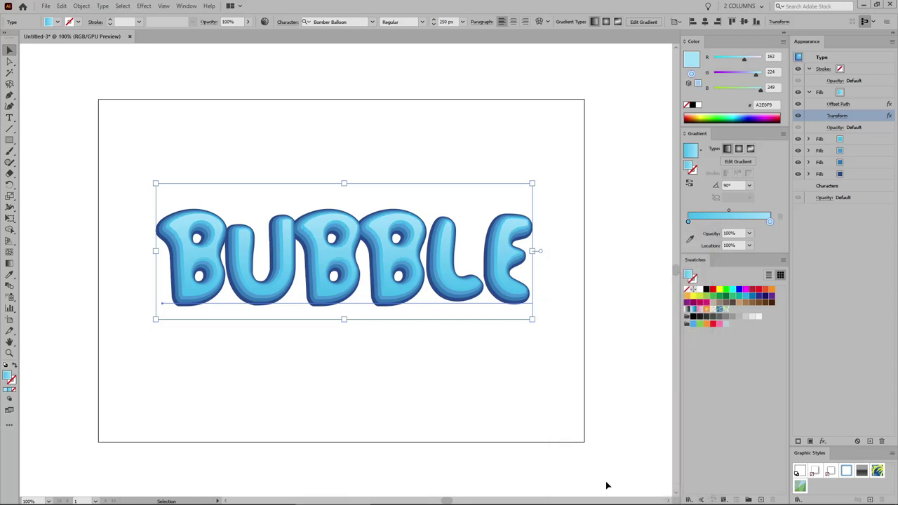
# Duplicate the gradient fill and colour the top copy white.
pyautogui.click(856, 96)
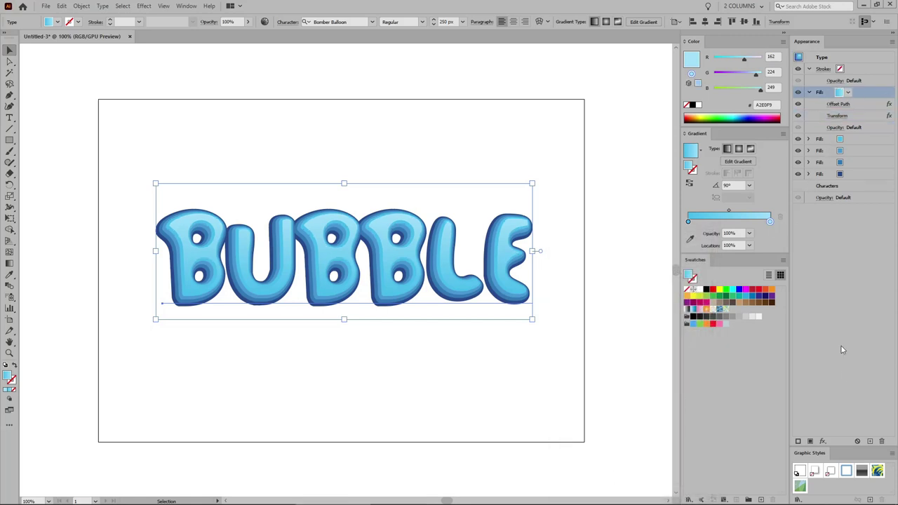
pyautogui.click(870, 440)
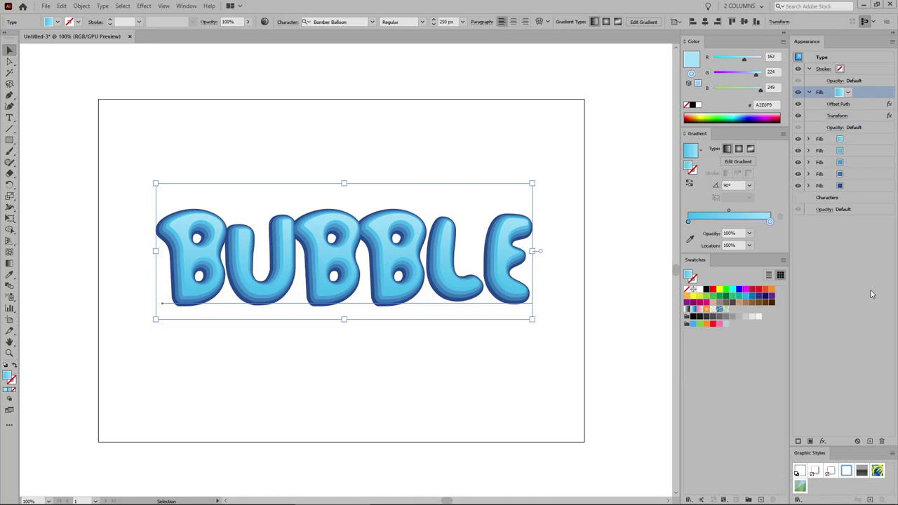
pyautogui.click(698, 289)
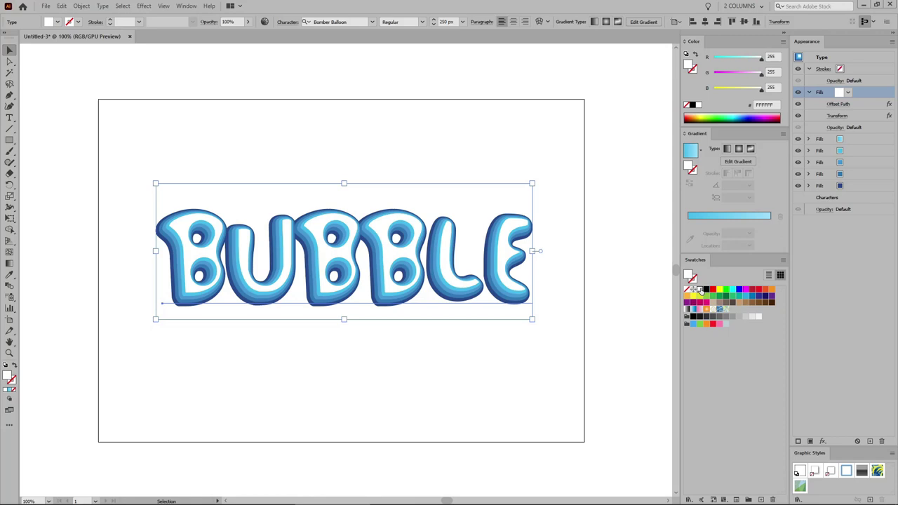
# Set the Offset Path effect of the white fill to -22 px.
pyautogui.click(839, 104)
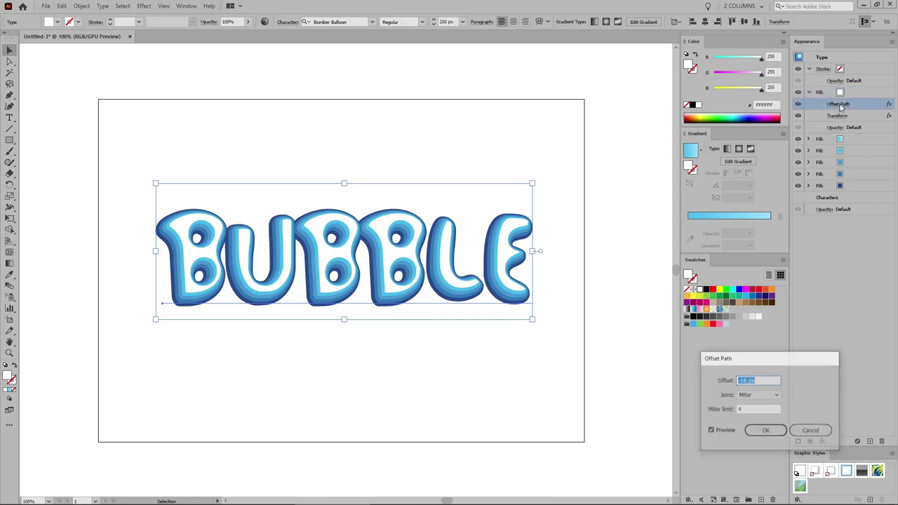
pyautogui.write('-22')
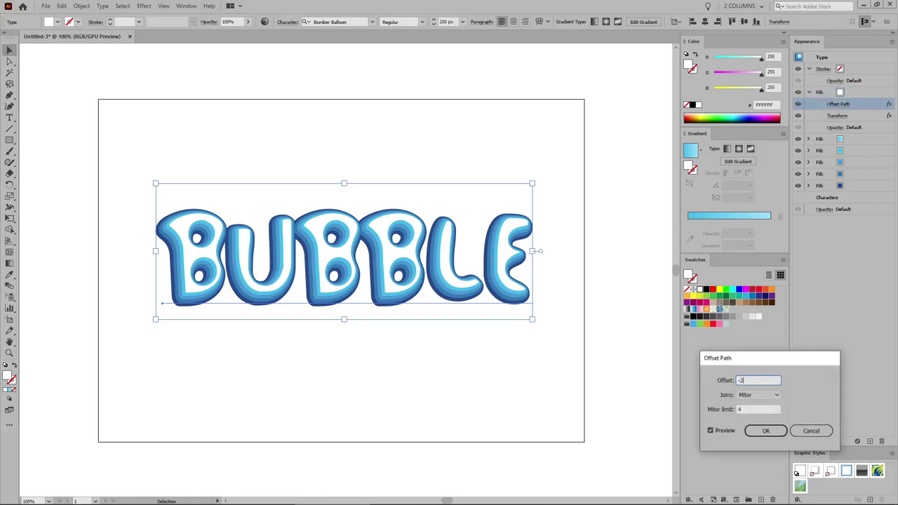
pyautogui.click(766, 430)
# Apply a Gaussian Blur effect with a 2-pixel radius to the white fill.
pyautogui.click(145, 7)
pyautogui.moveTo(169, 162)
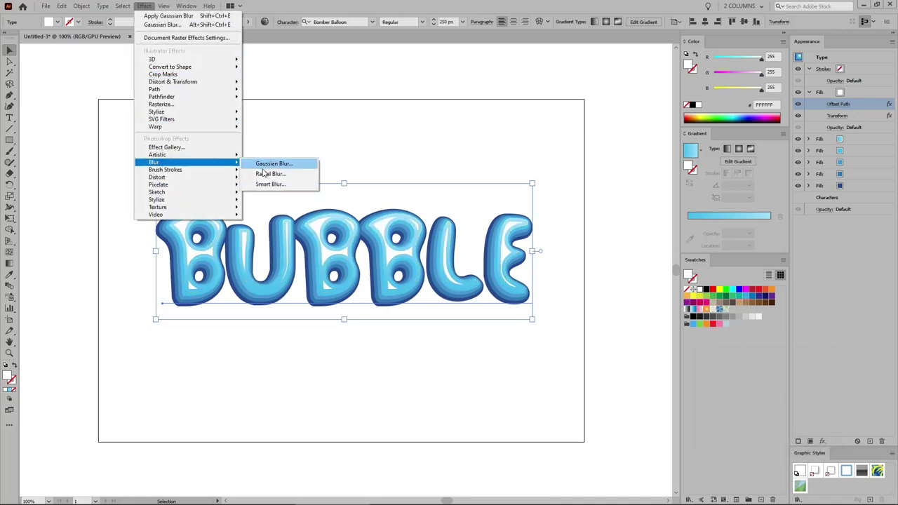
pyautogui.click(265, 165)
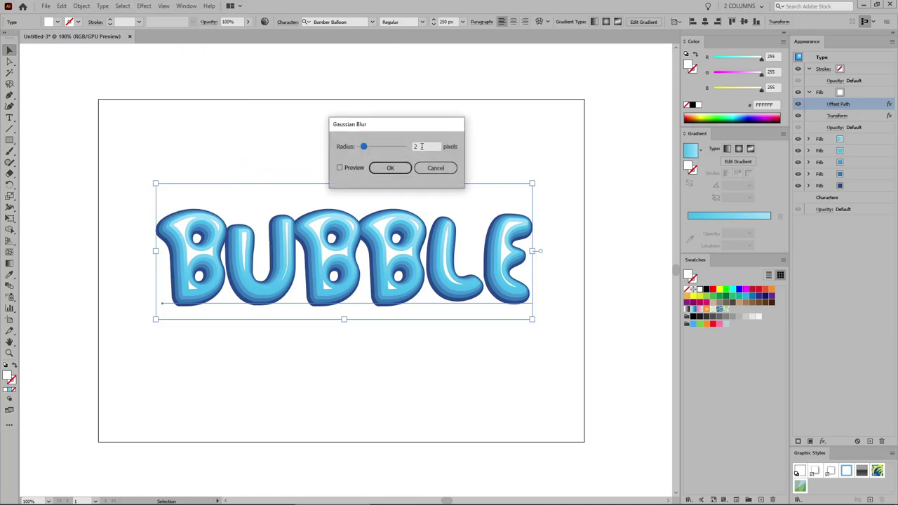
pyautogui.click(393, 169)
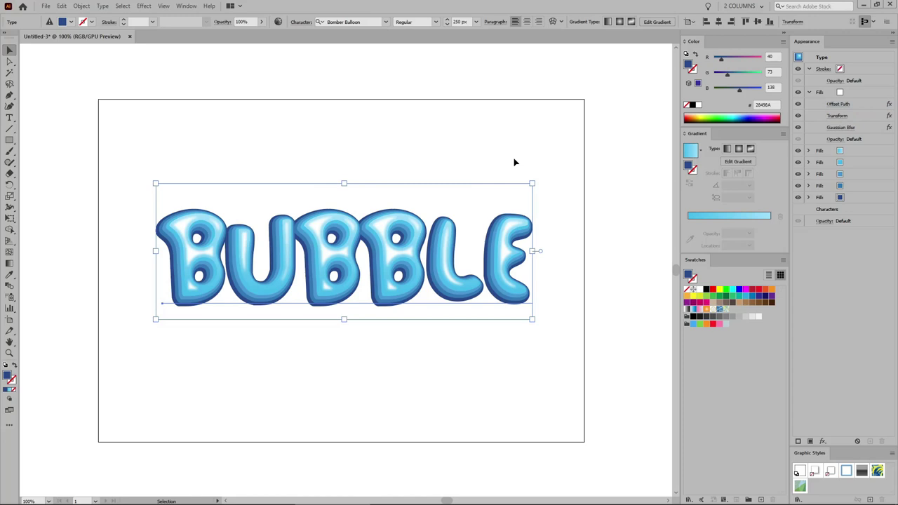
# Set the white fill's blending mode to Overlay and its opacity to 30%.
pyautogui.click(835, 140)
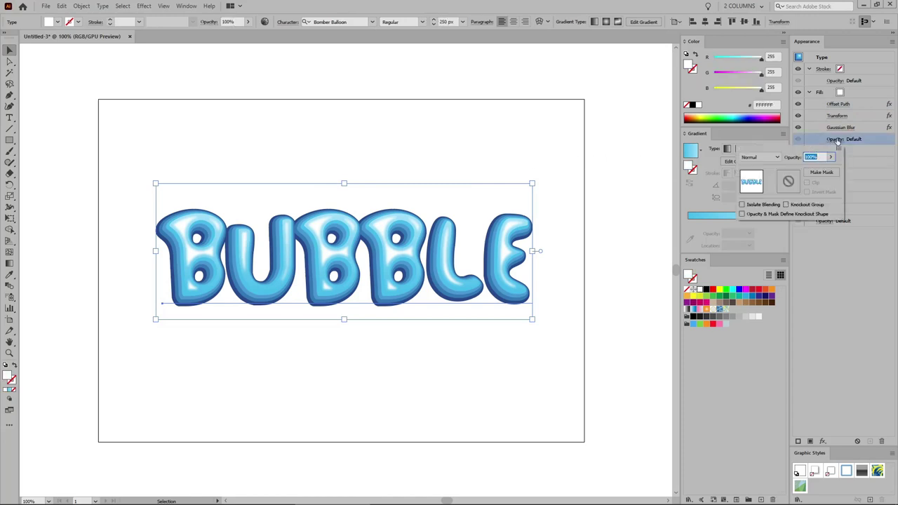
pyautogui.click(777, 158)
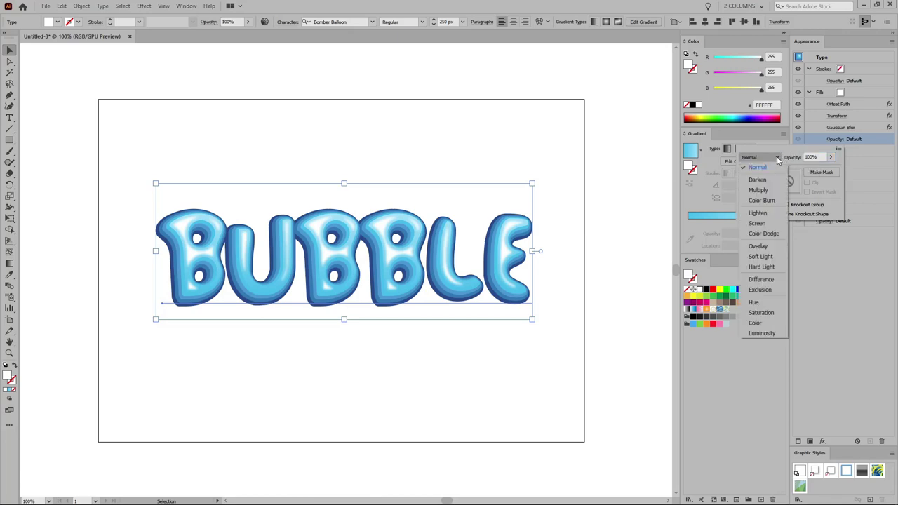
pyautogui.click(758, 246)
pyautogui.doubleClick(810, 159)
pyautogui.write('30')
pyautogui.press('Return')
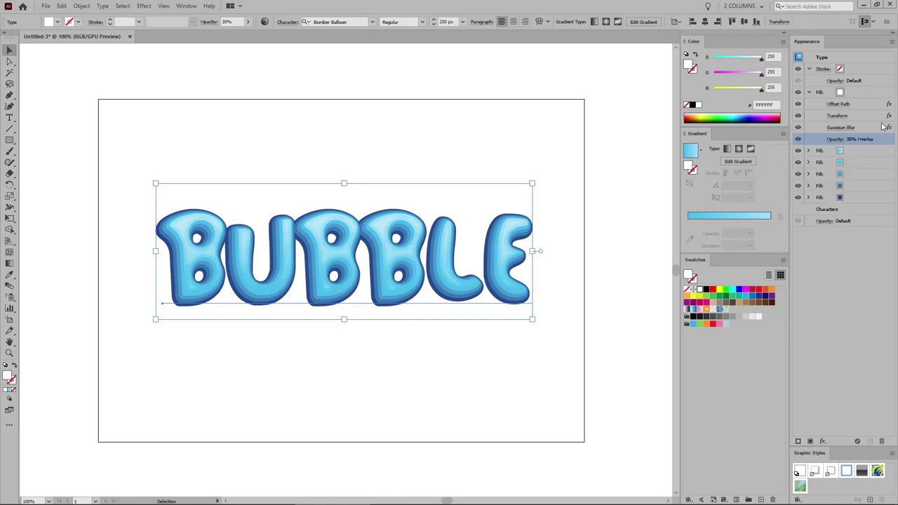
# Duplicate the blurred white overlay fill and delete the Gaussian Blur effect from the top copy.
pyautogui.click(872, 94)
pyautogui.click(870, 440)
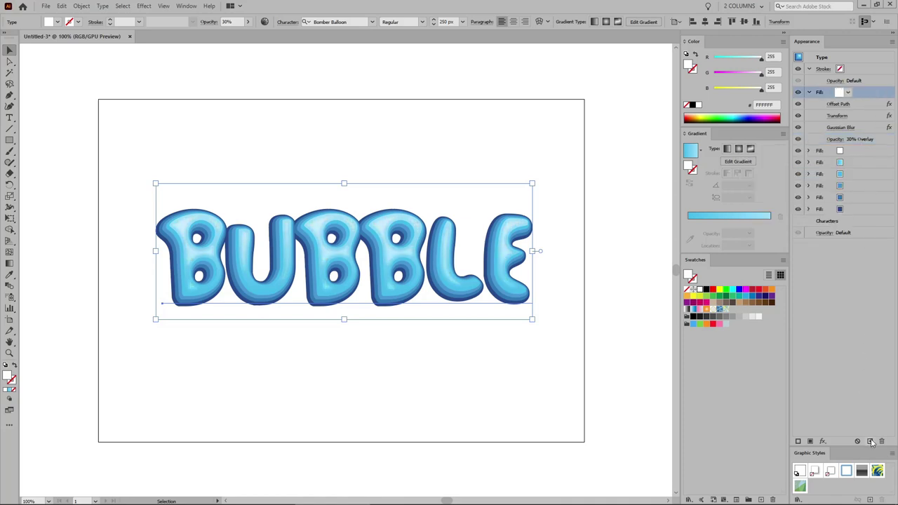
pyautogui.click(873, 129)
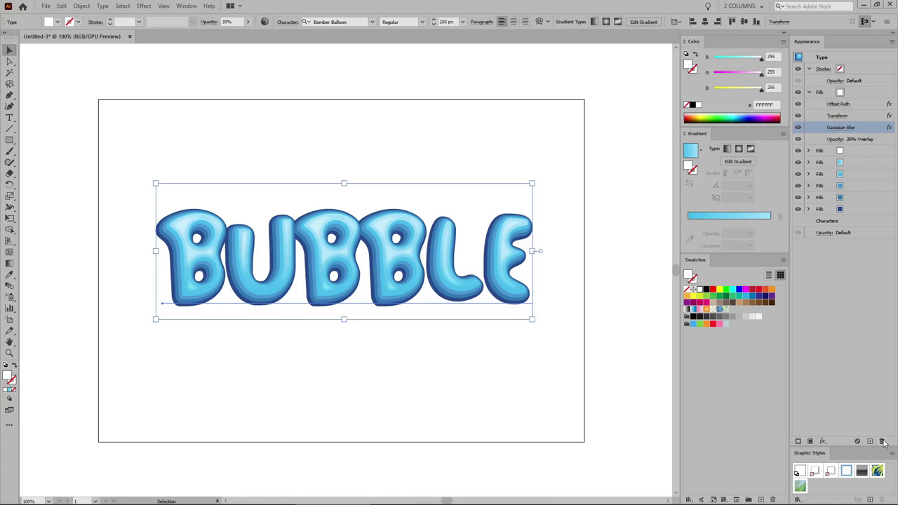
pyautogui.click(882, 441)
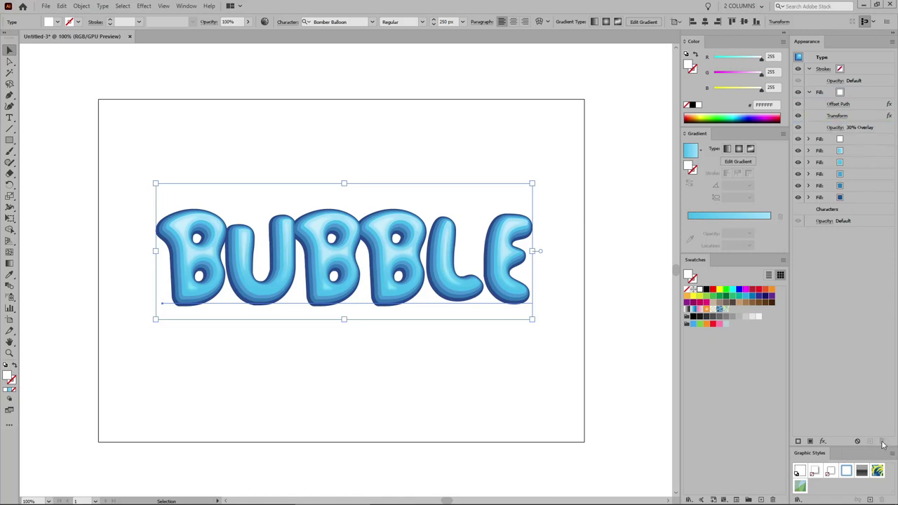
# Add a new fill above the white fills and set its blending mode to Overlay.
pyautogui.click(858, 96)
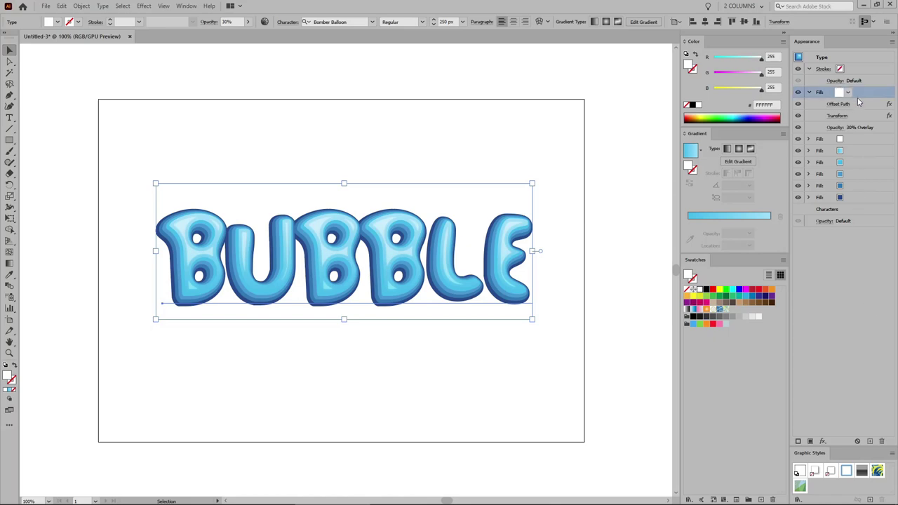
pyautogui.click(811, 440)
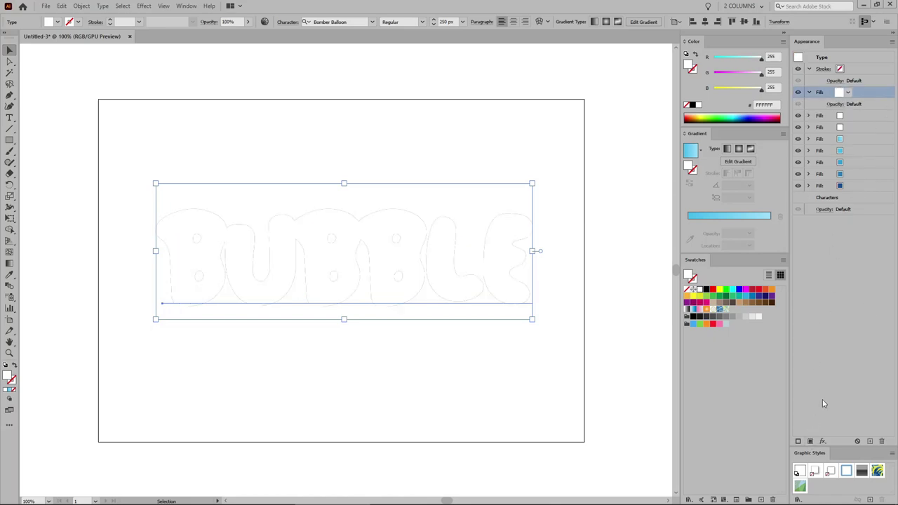
pyautogui.click(838, 104)
pyautogui.click(760, 122)
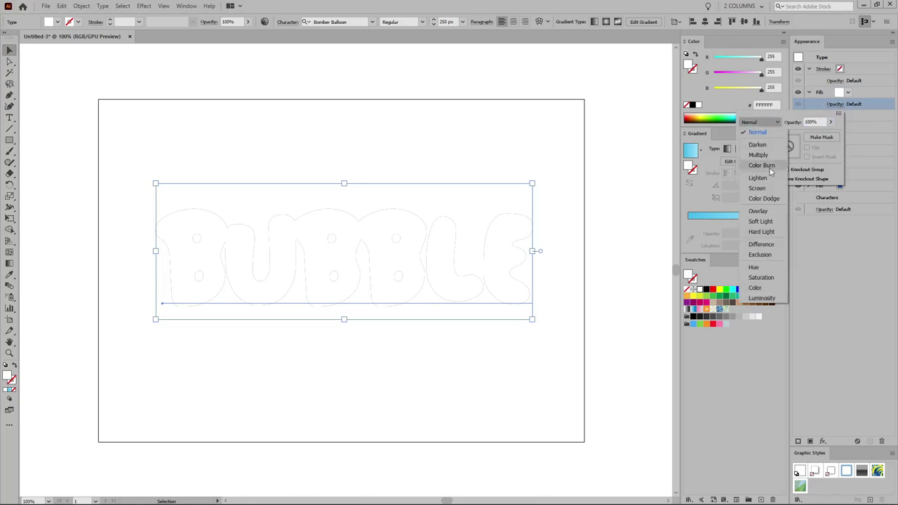
pyautogui.click(758, 211)
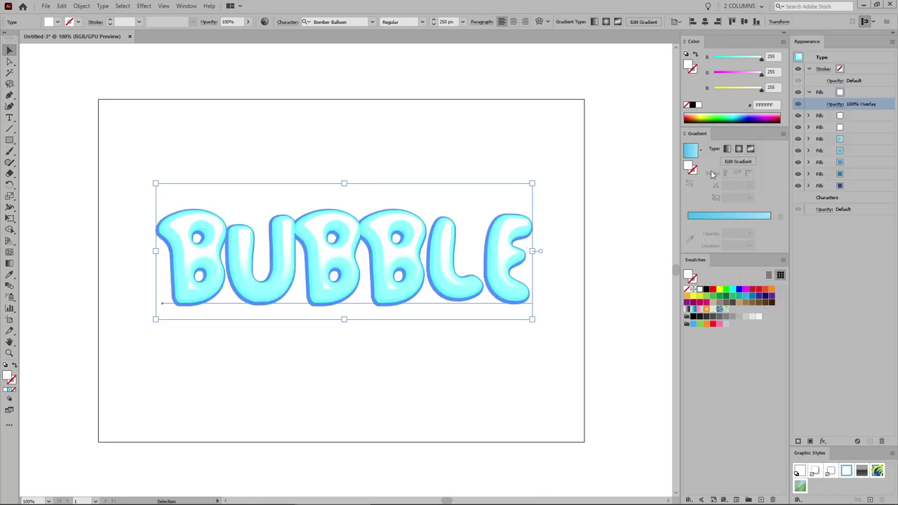
# Give the new Overlay fill a linear gradient with an angle of 90°.
pyautogui.click(727, 149)
pyautogui.click(735, 185)
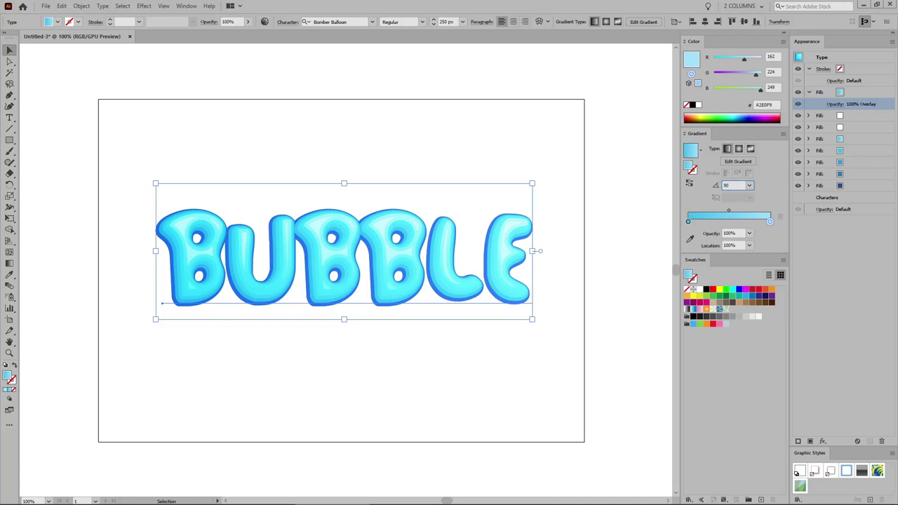
pyautogui.write('90')
pyautogui.press('Return')
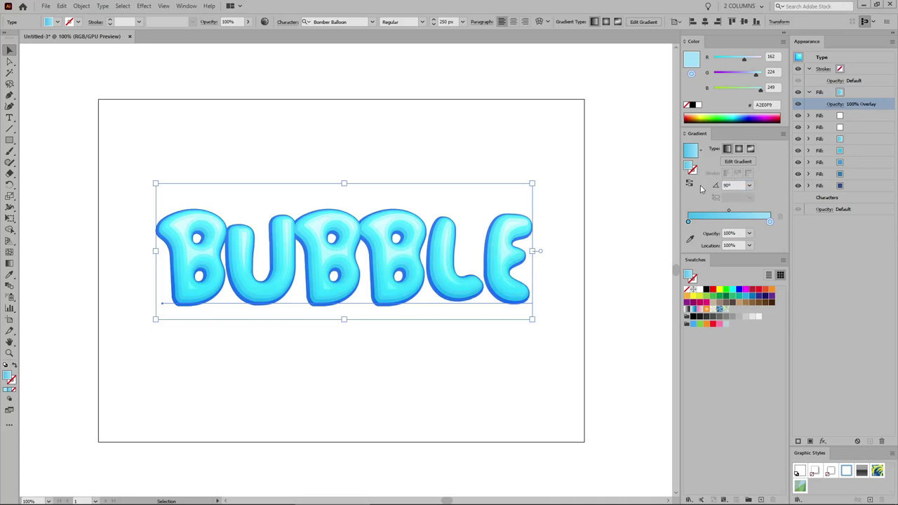
# Recolour the gradient's starting stop of the Overlay fill to RGB 40, 73, 138.
pyautogui.doubleClick(688, 222)
pyautogui.click(751, 255)
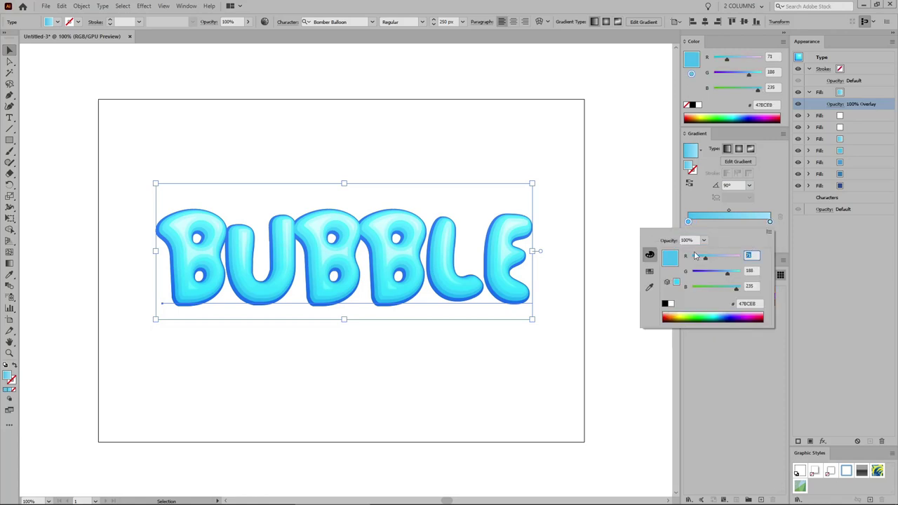
pyautogui.write('40')
pyautogui.press('Tab')
pyautogui.write('73')
pyautogui.press('Tab')
pyautogui.write('138')
pyautogui.press('Return')
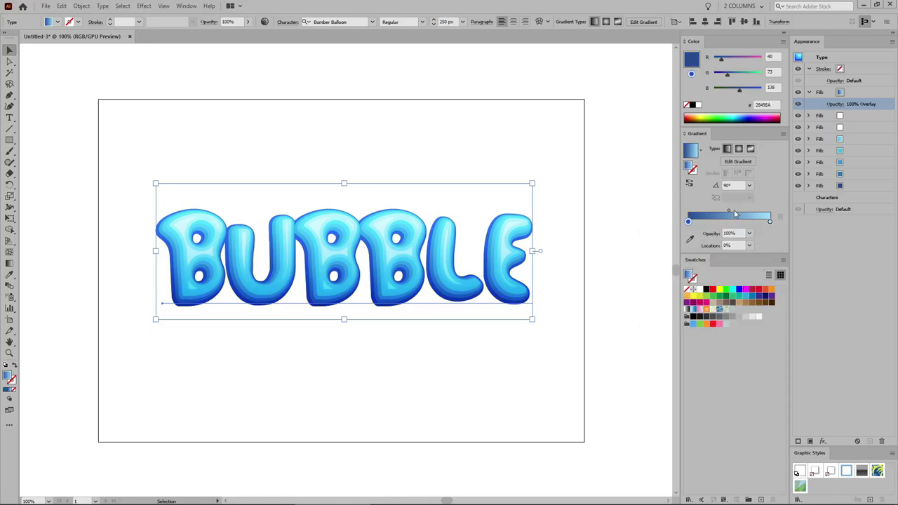
# Set the opacity of the gradient's light blue end stop to 0%.
pyautogui.click(769, 222)
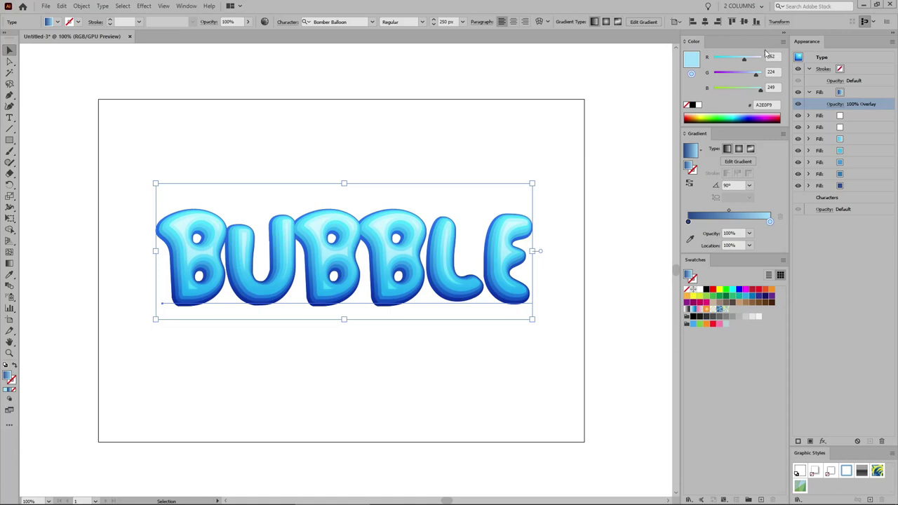
pyautogui.click(749, 234)
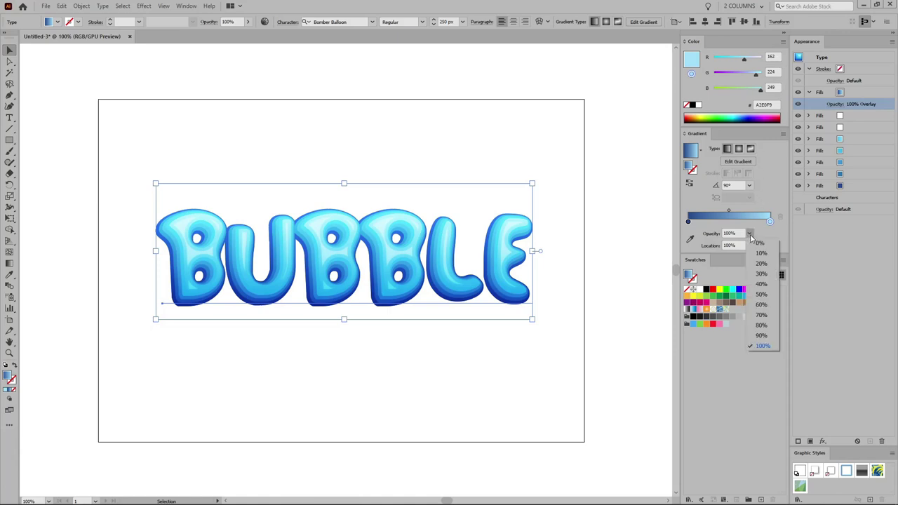
pyautogui.click(757, 244)
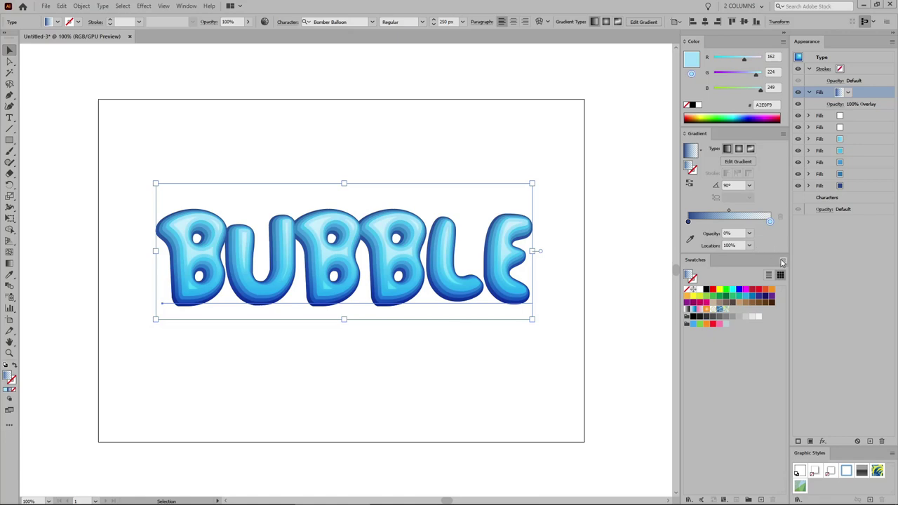
# Open the Basic Graphics_Textures swatch library and add a top fill that uses its black blotchy pattern.
pyautogui.click(784, 263)
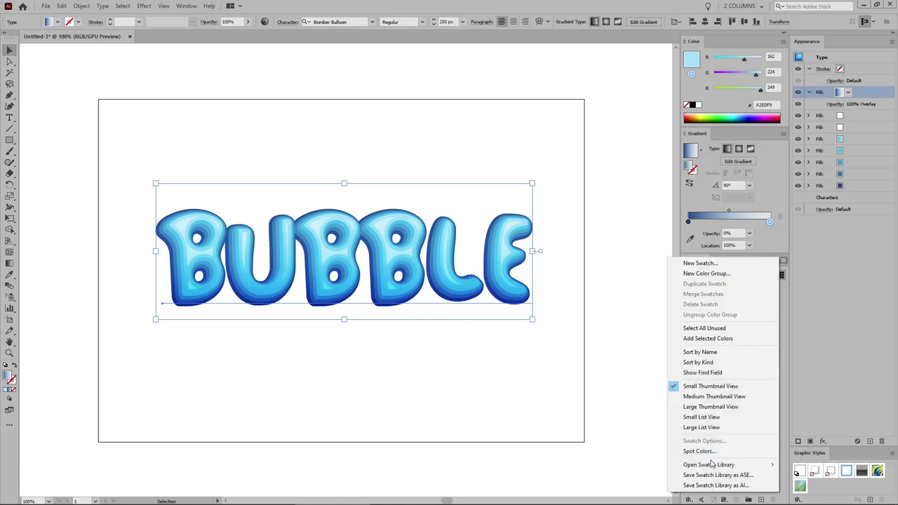
pyautogui.moveTo(710, 465)
pyautogui.moveTo(803, 369)
pyautogui.moveTo(744, 368)
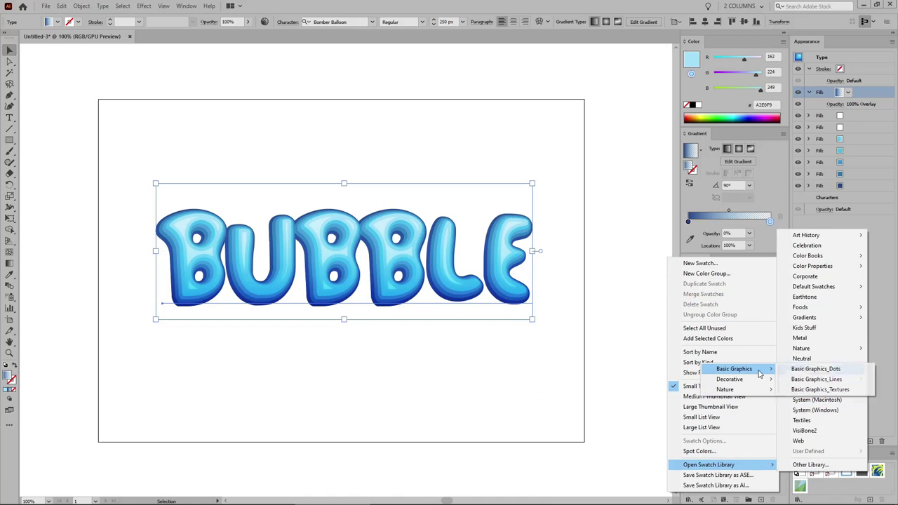
pyautogui.click(814, 390)
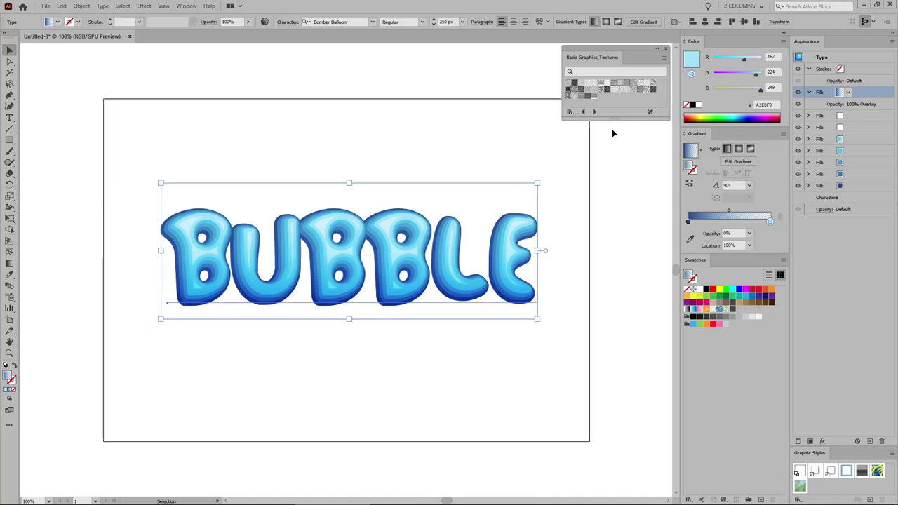
pyautogui.click(810, 441)
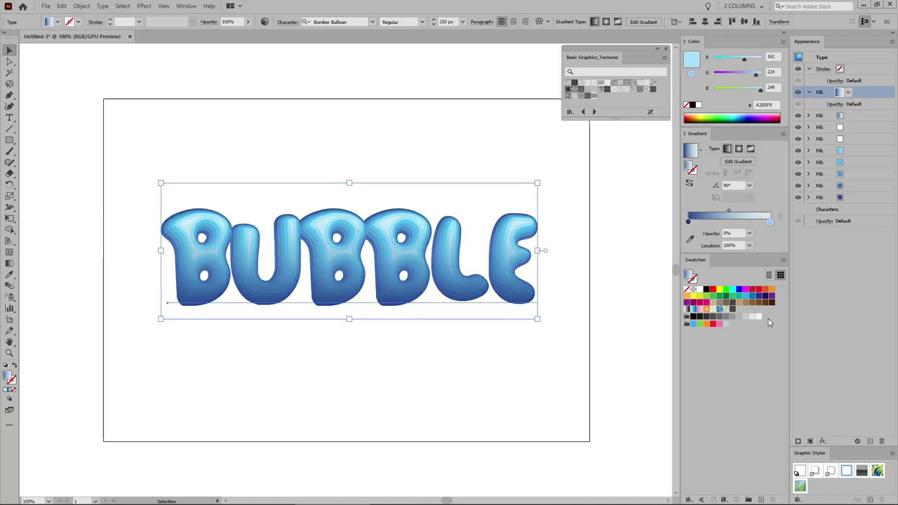
pyautogui.click(569, 89)
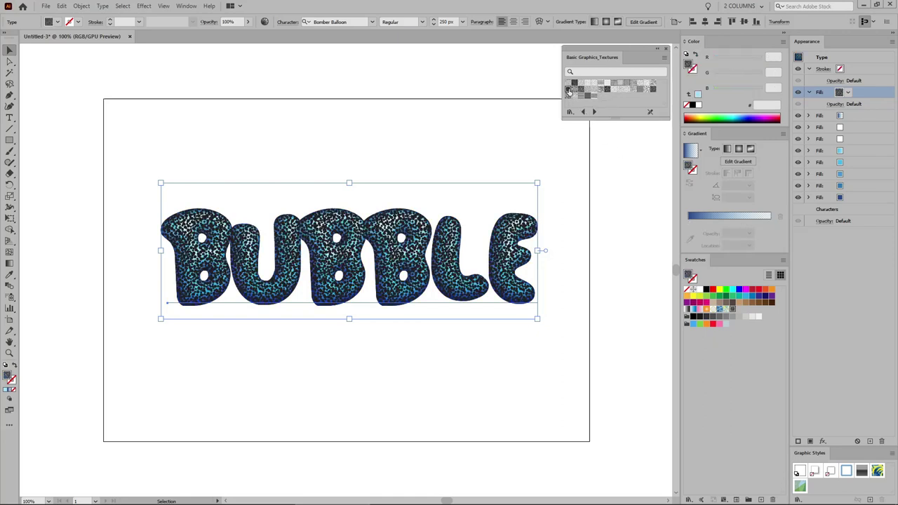
# Apply a Transform effect to the texture fill that scales only the pattern to 400% horizontally and vertically, with Transform Objects off.
pyautogui.click(144, 6)
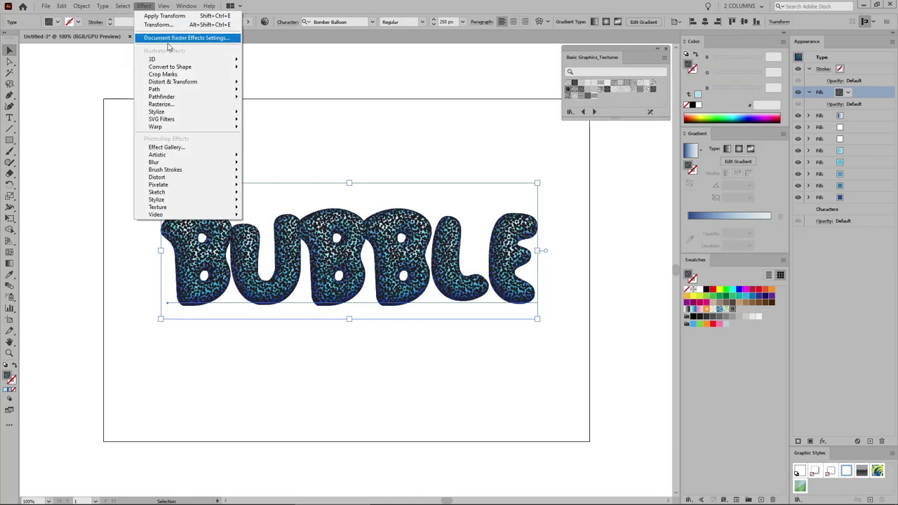
pyautogui.moveTo(173, 84)
pyautogui.click(269, 114)
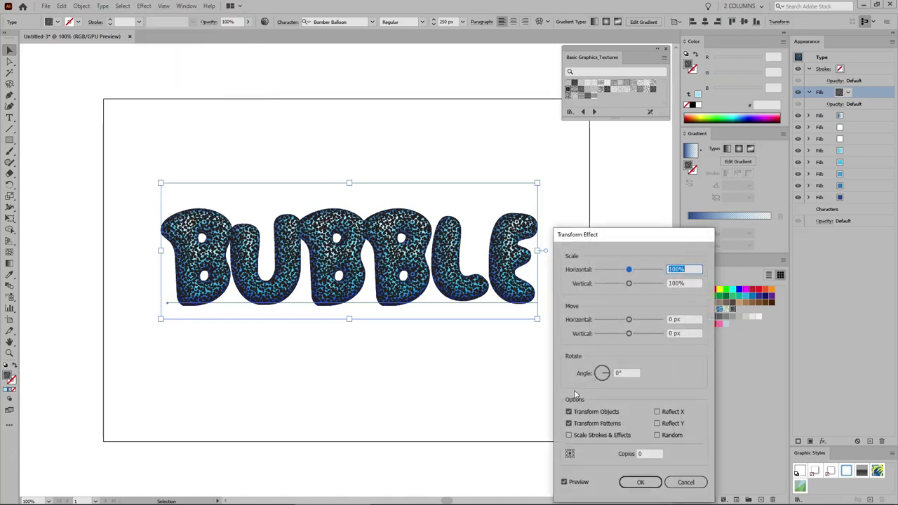
pyautogui.click(569, 412)
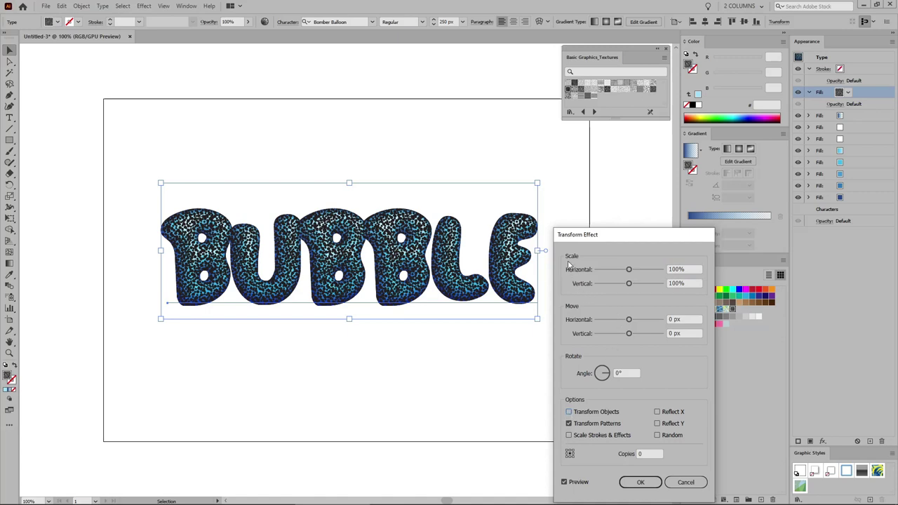
pyautogui.doubleClick(671, 269)
pyautogui.write('500')
pyautogui.click(672, 284)
pyautogui.click(640, 482)
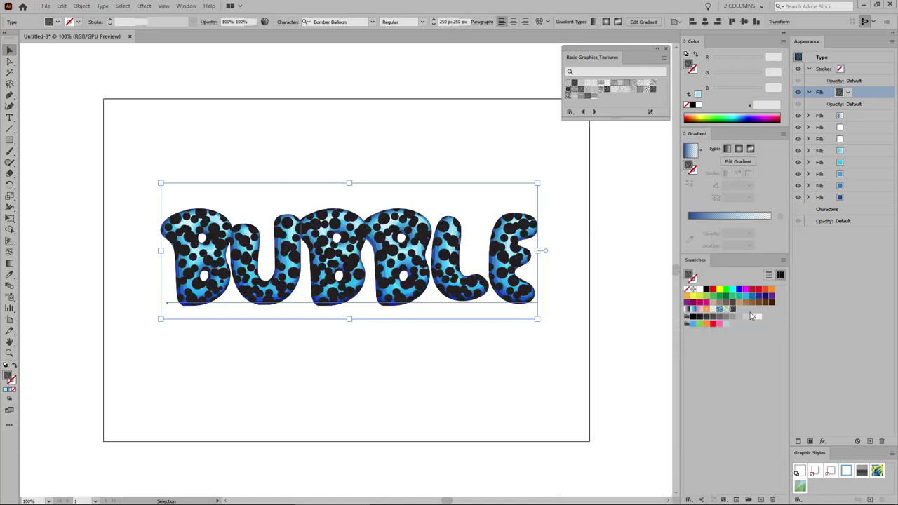
# Set the texture fill's blending mode to Color Dodge and its opacity to 50%.
pyautogui.click(798, 105)
pyautogui.click(799, 105)
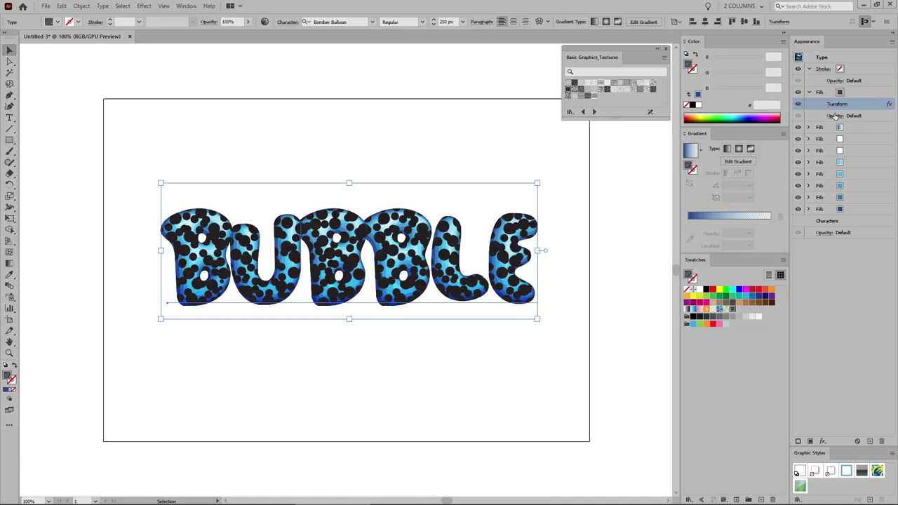
pyautogui.click(835, 117)
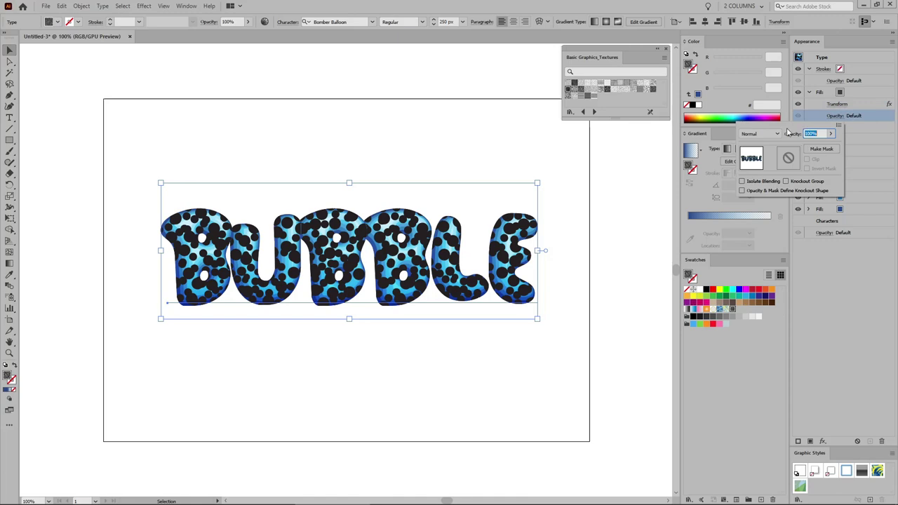
pyautogui.click(777, 135)
pyautogui.click(763, 210)
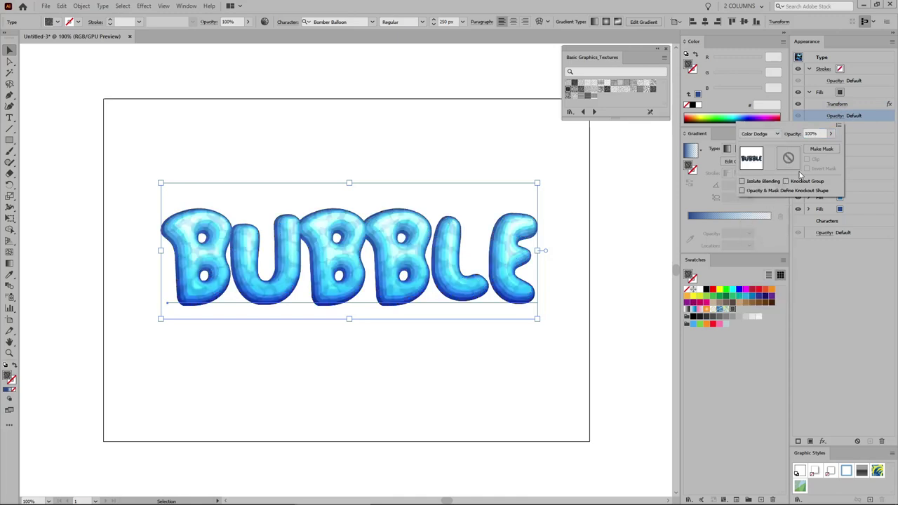
pyautogui.doubleClick(810, 133)
pyautogui.write('50')
pyautogui.click(845, 251)
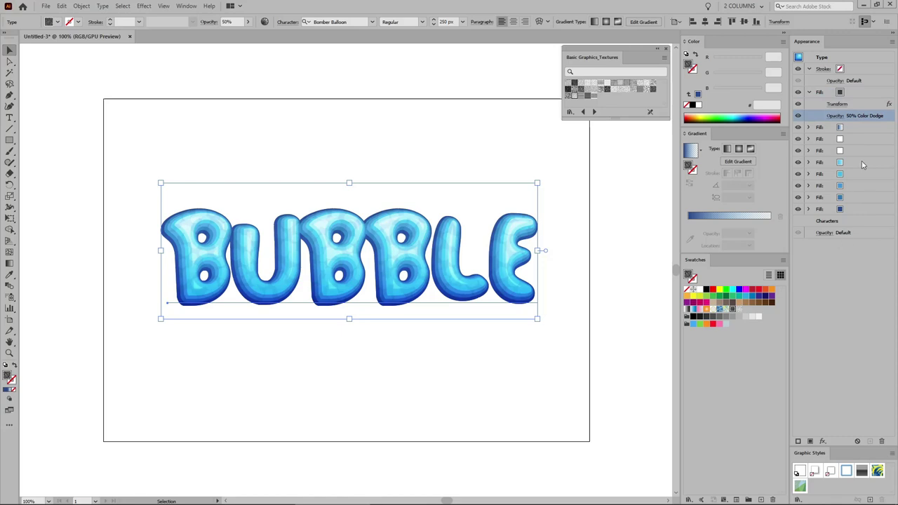
# Duplicate the texture fill and change the top copy's pattern to USGS 22 Gravel Beach.
pyautogui.click(862, 92)
pyautogui.click(870, 440)
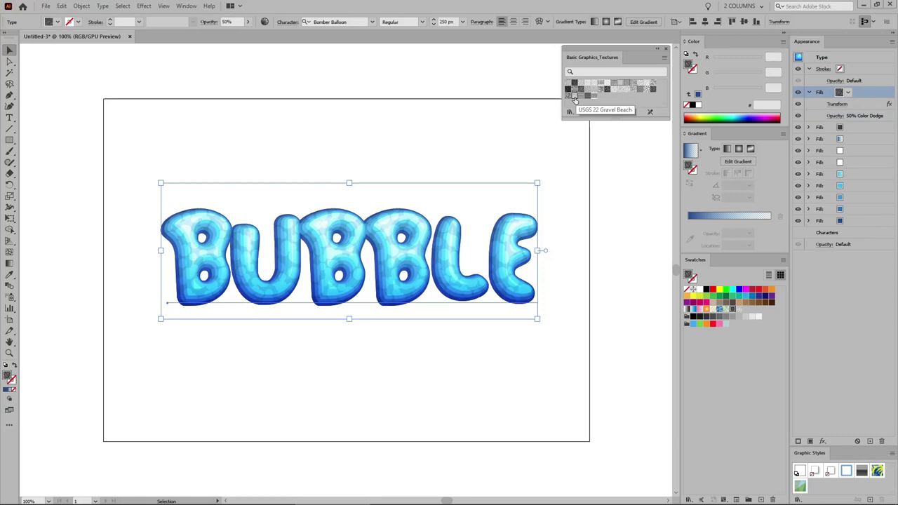
pyautogui.click(574, 98)
# Set the opacity of the Gravel Beach texture fill to 80%.
pyautogui.click(834, 115)
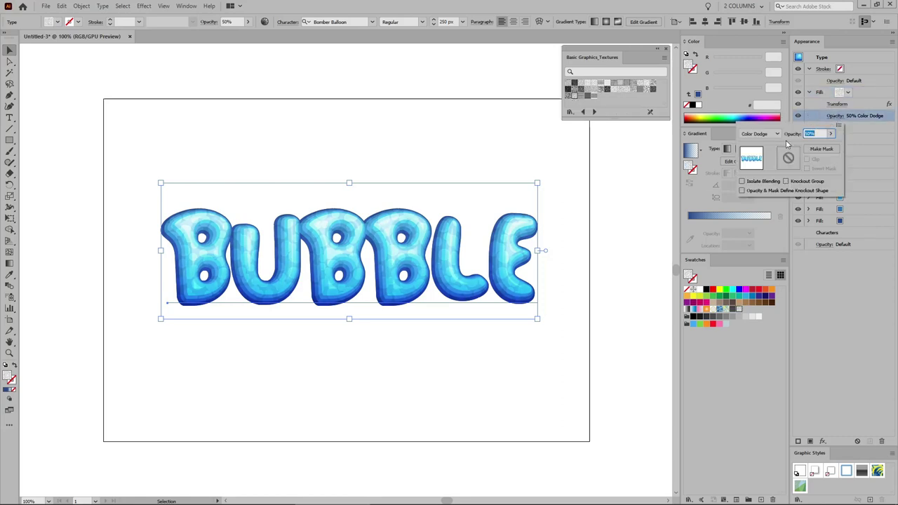
pyautogui.write('80')
pyautogui.press('Return')
# Change the horizontal and vertical pattern scale in the Gravel Beach fill's Transform effect, and close the texture swatch library.
pyautogui.click(842, 105)
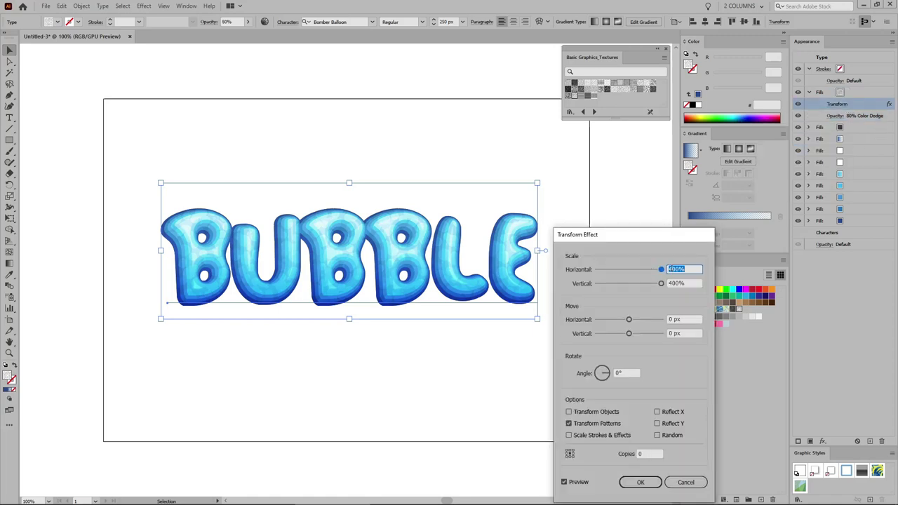
pyautogui.write('6')
pyautogui.press('Tab')
pyautogui.write('6')
pyautogui.click(641, 483)
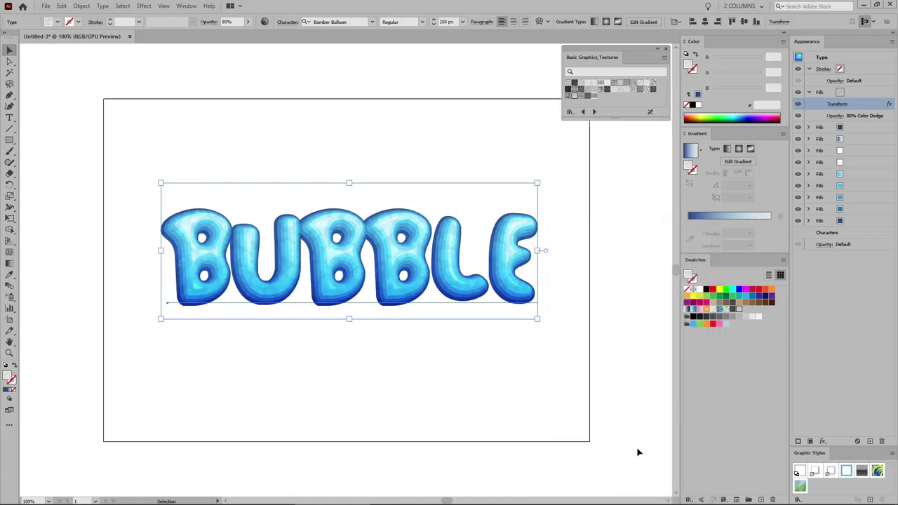
pyautogui.click(667, 49)
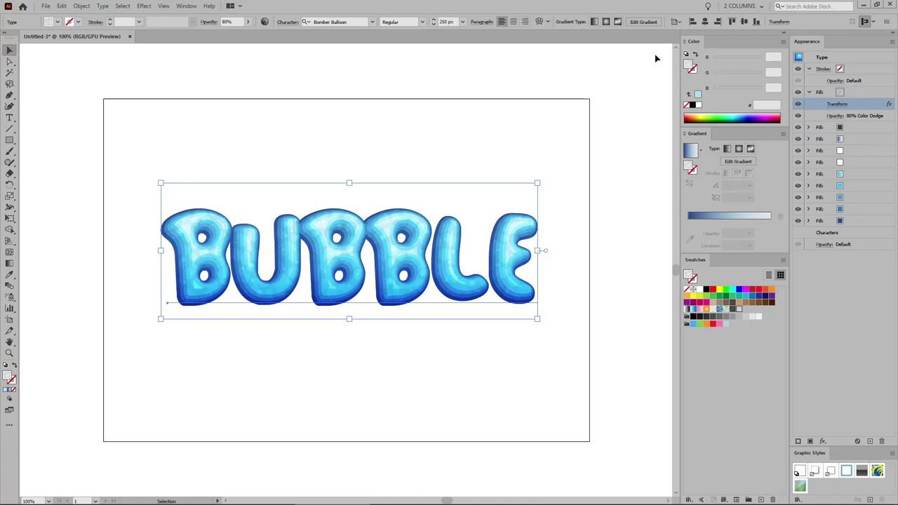
# Give the text a black stroke with a weight of 8 px.
pyautogui.click(865, 71)
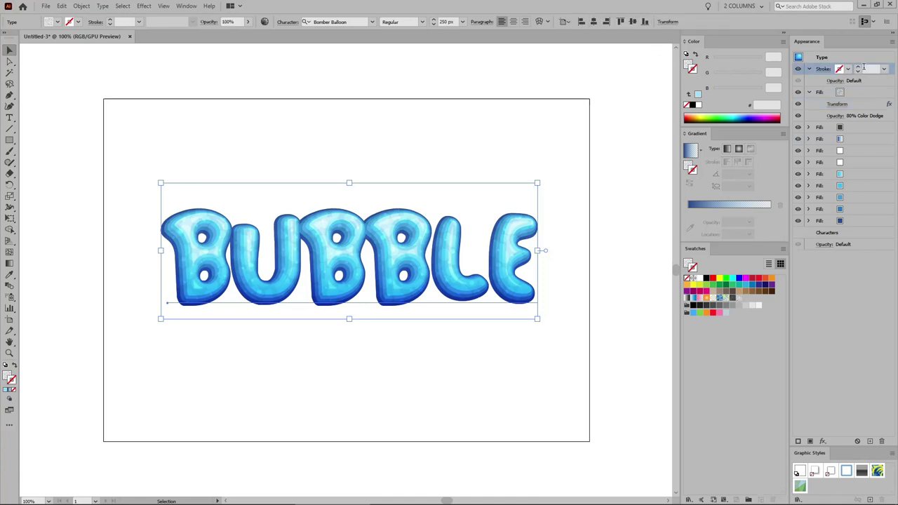
pyautogui.click(823, 70)
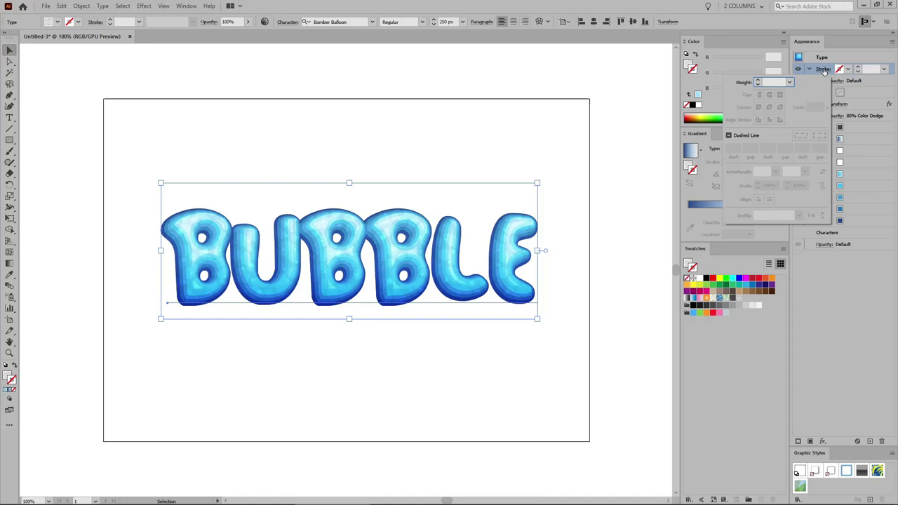
pyautogui.click(789, 82)
pyautogui.click(802, 164)
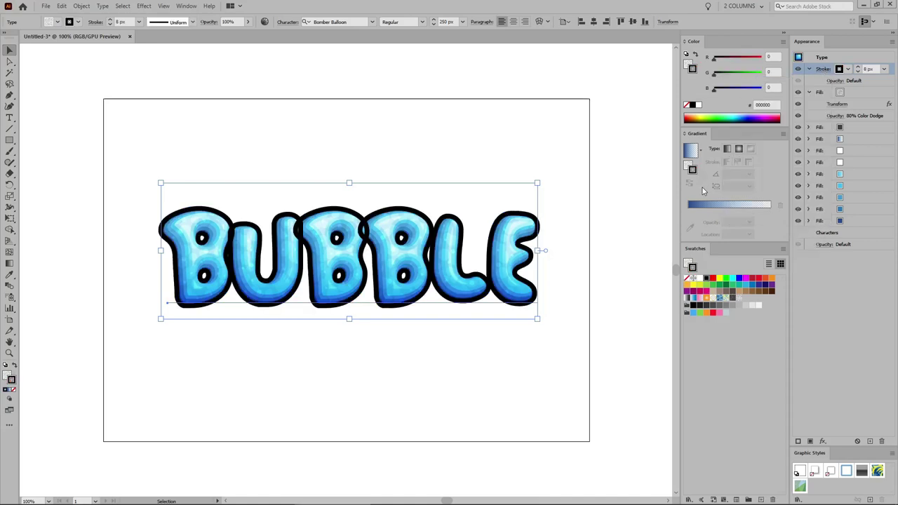
# Apply a linear gradient to the 8 px stroke and set its angle to 90°.
pyautogui.click(728, 149)
pyautogui.click(732, 184)
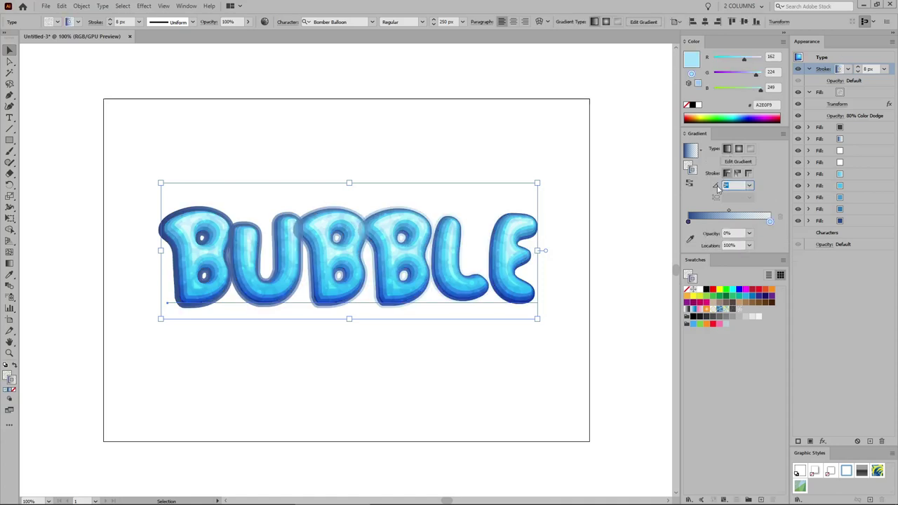
pyautogui.write('90')
pyautogui.press('Return')
# Color the stroke gradient's opaque dark stop RGB 0, 33, 98 and its transparent stop white.
pyautogui.click(688, 221)
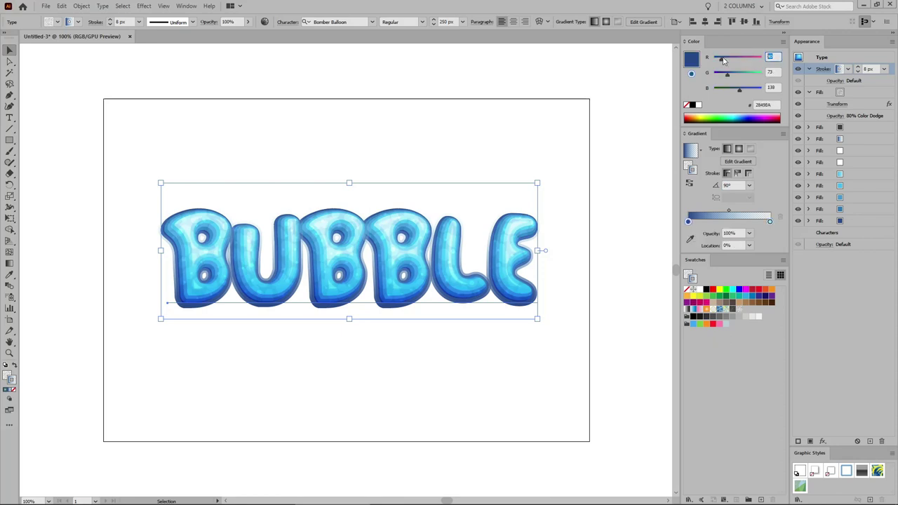
pyautogui.write('9')
pyautogui.press('Tab')
pyautogui.write('33')
pyautogui.press('Tab')
pyautogui.write('98')
pyautogui.press('Return')
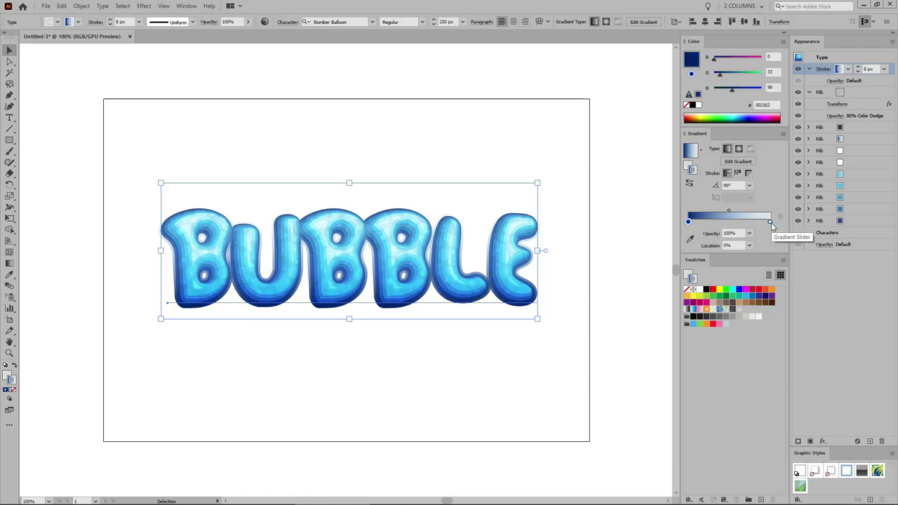
pyautogui.click(770, 223)
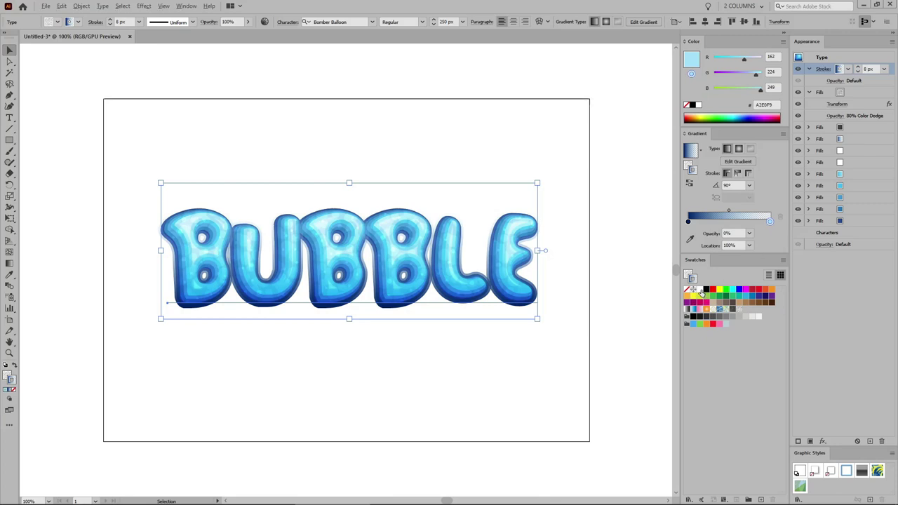
pyautogui.click(700, 291)
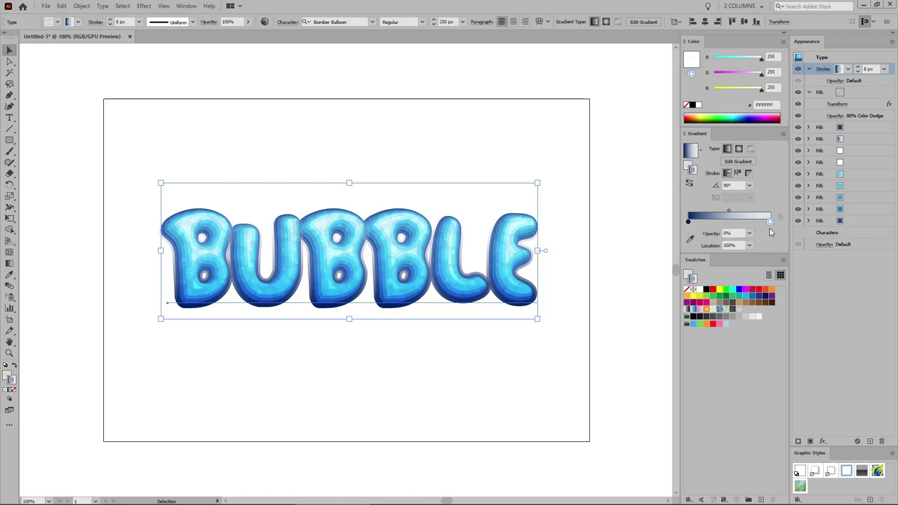
# Set the 8 px stroke's blending mode to Soft Light.
pyautogui.click(836, 82)
pyautogui.click(778, 99)
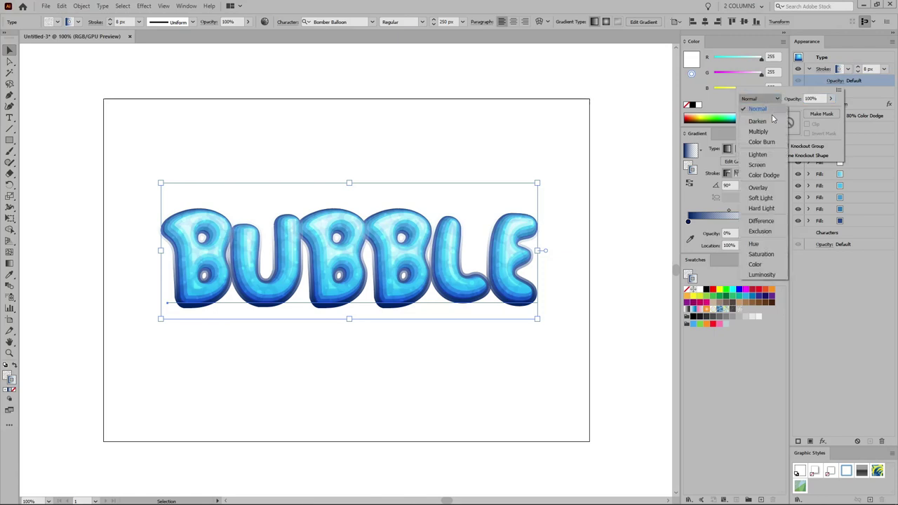
pyautogui.click(760, 198)
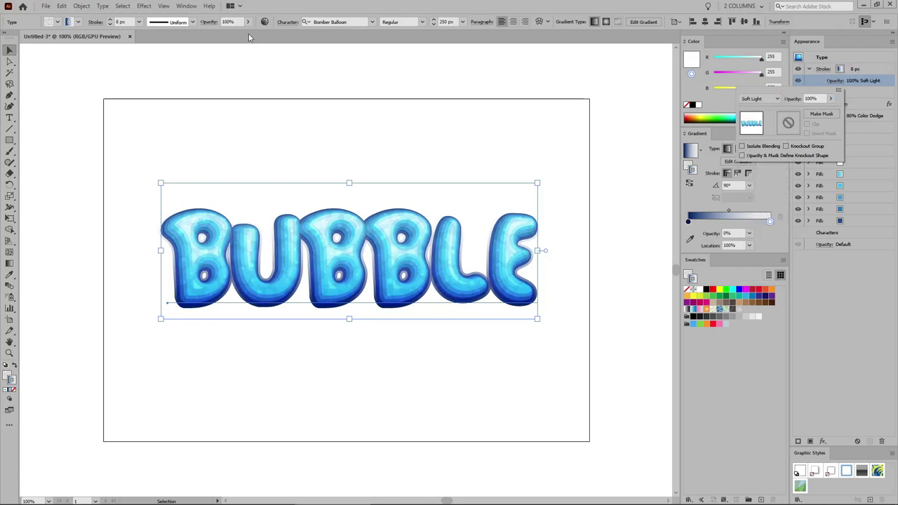
# Add an Offset Path effect with a negative offset to the 8 px stroke and compare the text with the effect hidden and shown.
pyautogui.click(144, 6)
pyautogui.moveTo(169, 89)
pyautogui.click(264, 89)
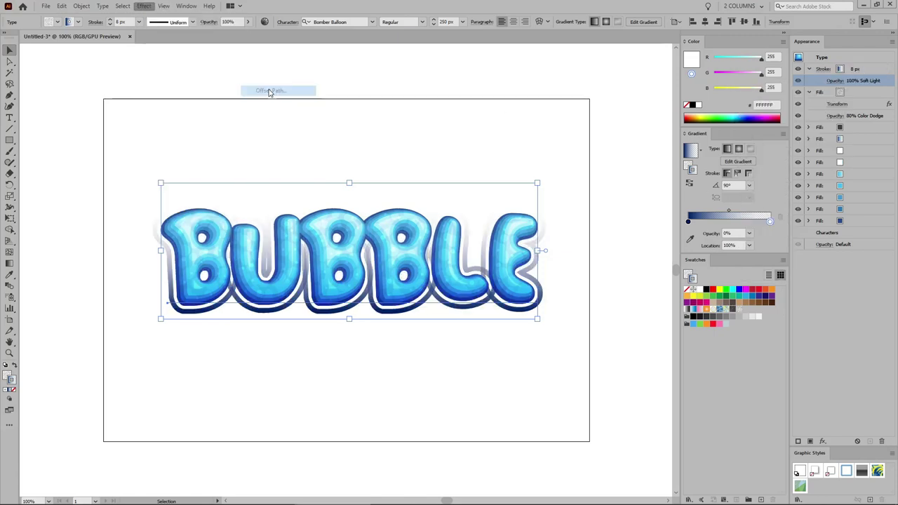
pyautogui.write('-')
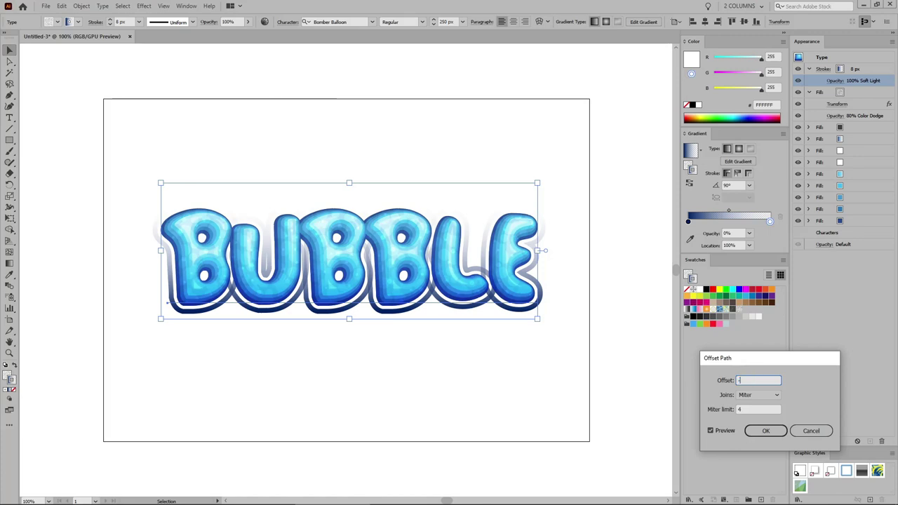
pyautogui.click(765, 430)
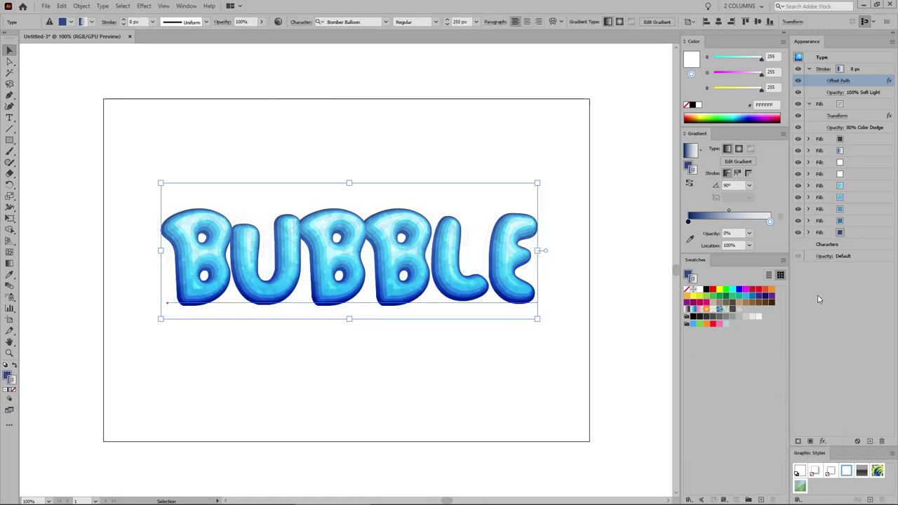
pyautogui.click(798, 82)
pyautogui.click(798, 82)
pyautogui.click(798, 82)
pyautogui.click(799, 82)
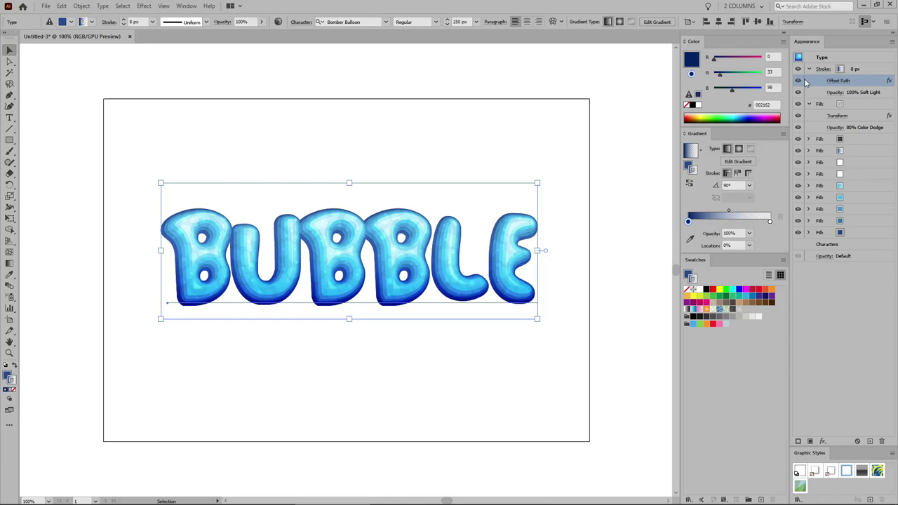
# Add a second stroke above the existing one and set its weight to 4 px.
pyautogui.click(798, 441)
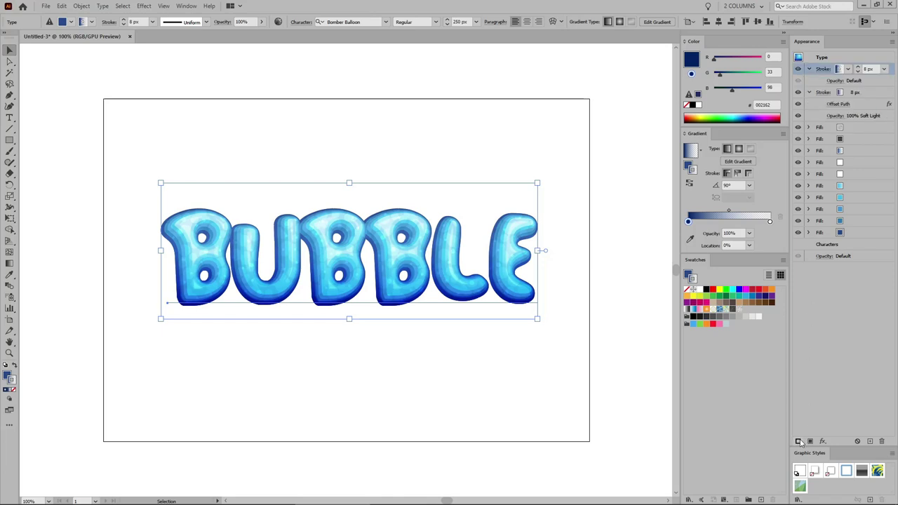
pyautogui.write('4')
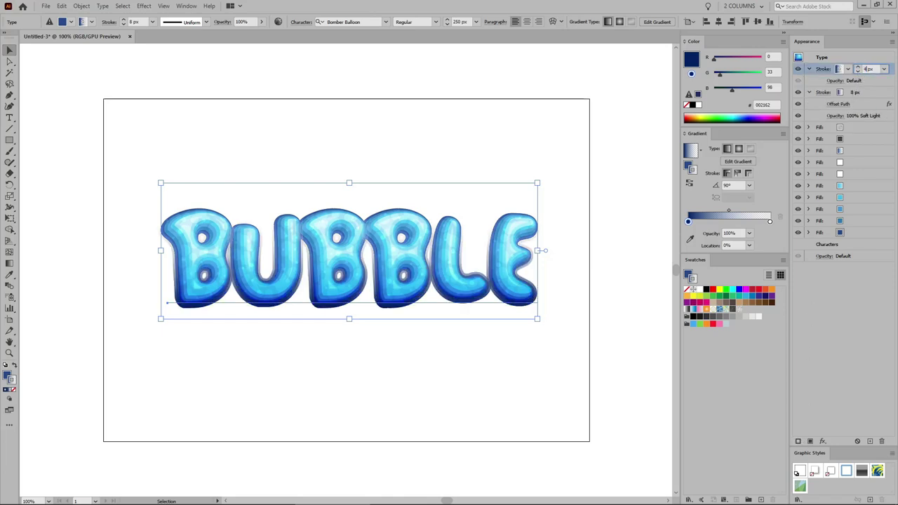
pyautogui.press('Return')
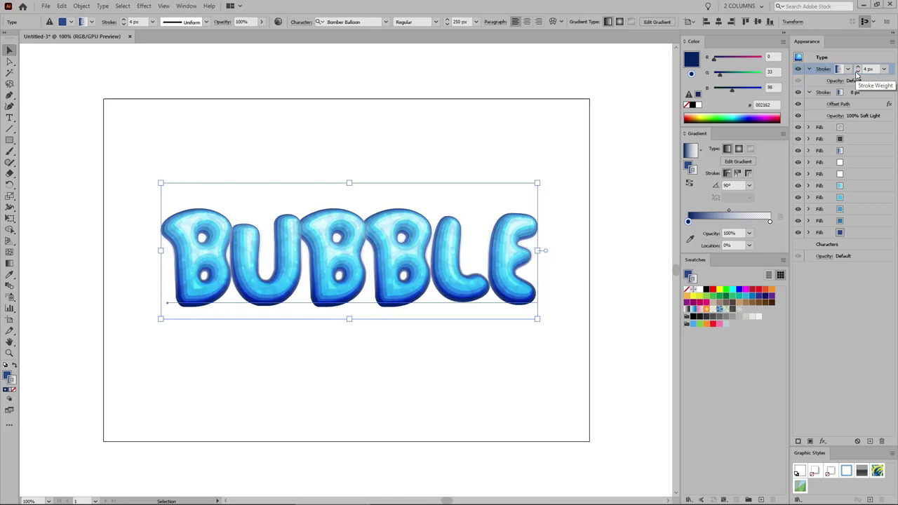
# Reverse the 4 px stroke's gradient and color its transparent stop RGB 40, 73, 138.
pyautogui.click(690, 185)
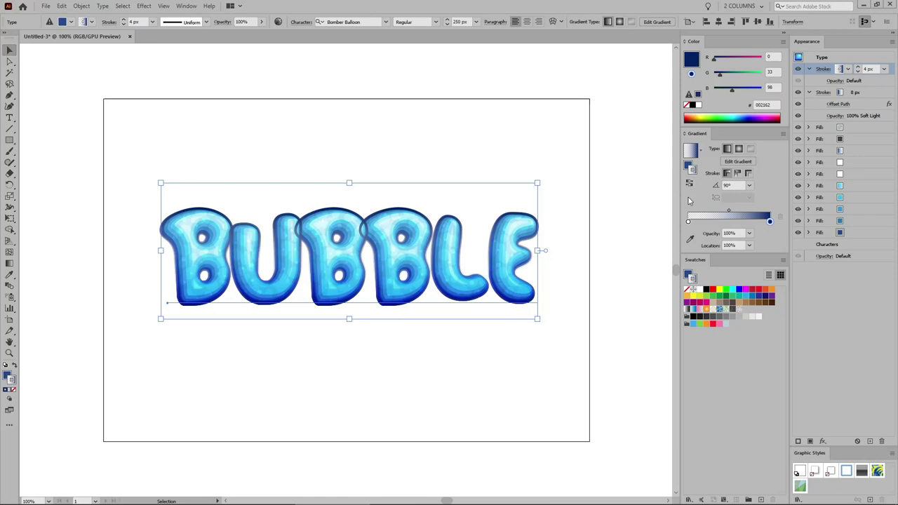
pyautogui.click(689, 222)
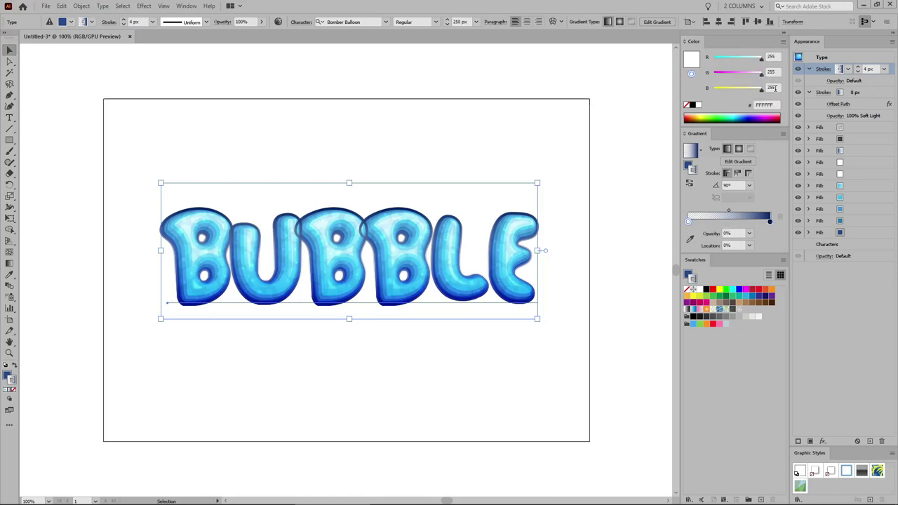
pyautogui.click(772, 57)
pyautogui.write('40')
pyautogui.press('Tab')
pyautogui.write('73')
pyautogui.press('Tab')
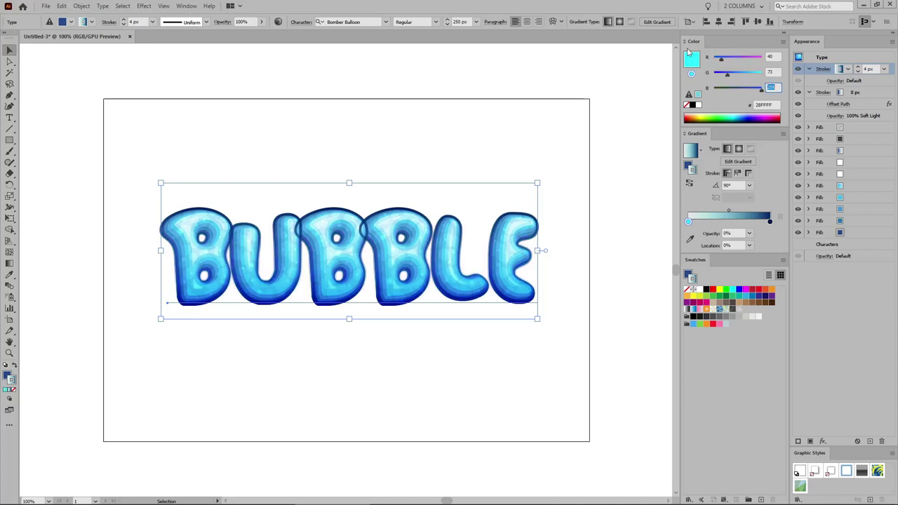
pyautogui.write('138')
pyautogui.press('Return')
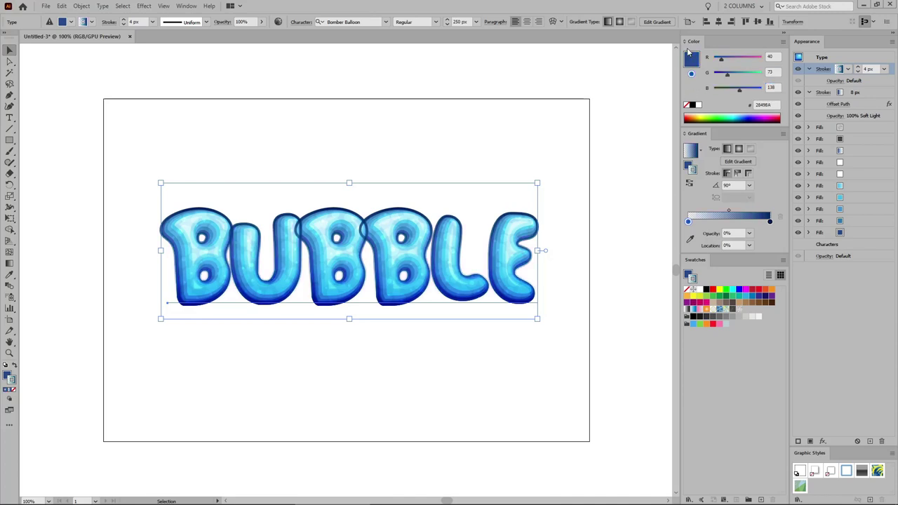
# Move the transparent stop of the 4 px stroke's gradient to a location of 25%.
pyautogui.moveTo(689, 223); pyautogui.dragTo(709, 221)
pyautogui.click(733, 244)
pyautogui.write('25')
pyautogui.press('Return')
# Color the opaque stop of the 4 px stroke's gradient RGB 162, 224, 249.
pyautogui.click(769, 222)
pyautogui.click(772, 56)
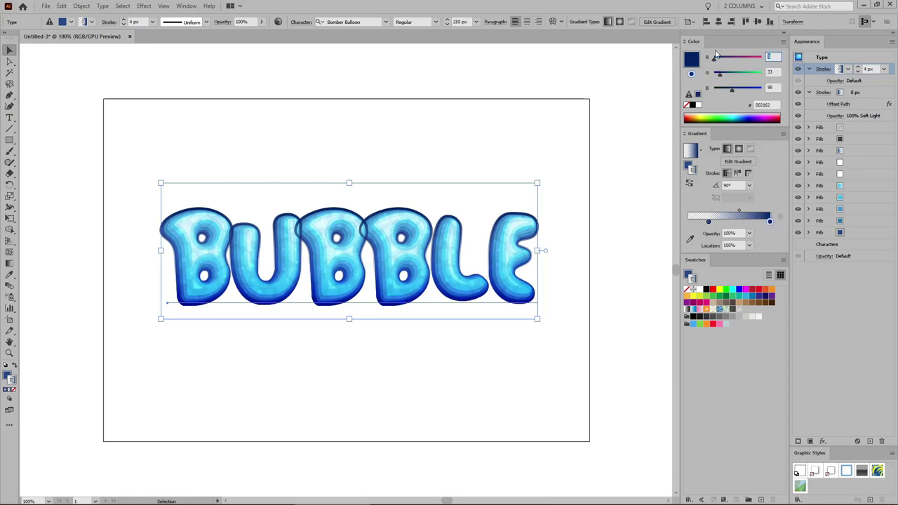
pyautogui.write('162')
pyautogui.press('Tab')
pyautogui.write('224')
pyautogui.press('Tab')
pyautogui.write('249')
pyautogui.press('Return')
# Set the 4 px stroke's blending mode to Color Dodge and its opacity to 70%.
pyautogui.click(835, 80)
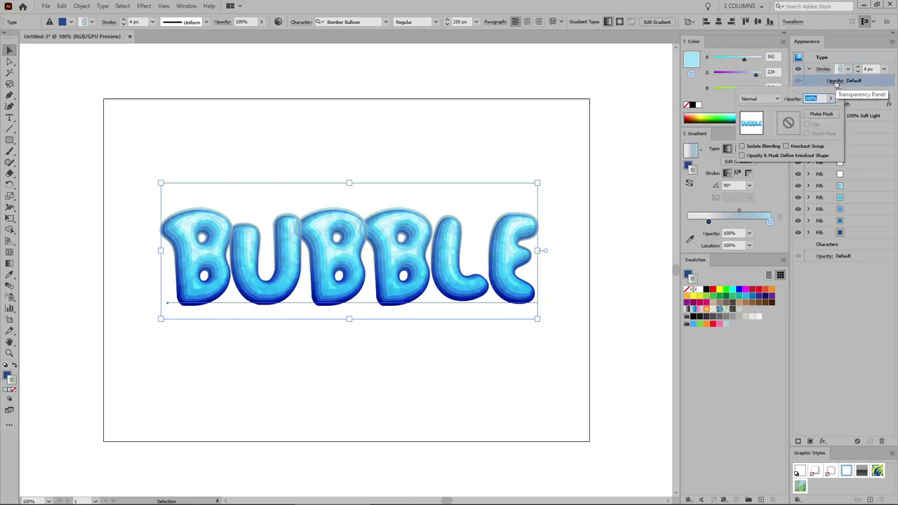
pyautogui.click(760, 98)
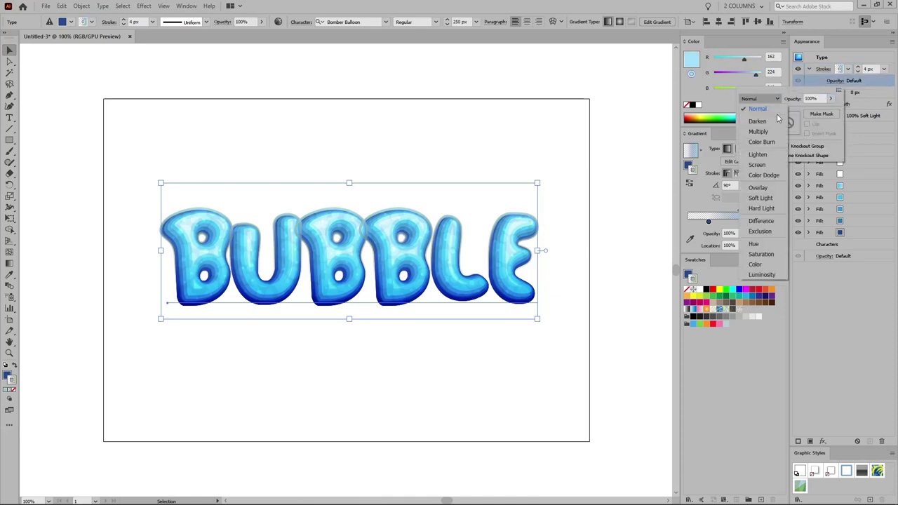
pyautogui.click(762, 174)
pyautogui.doubleClick(810, 98)
pyautogui.write('70')
pyautogui.press('Return')
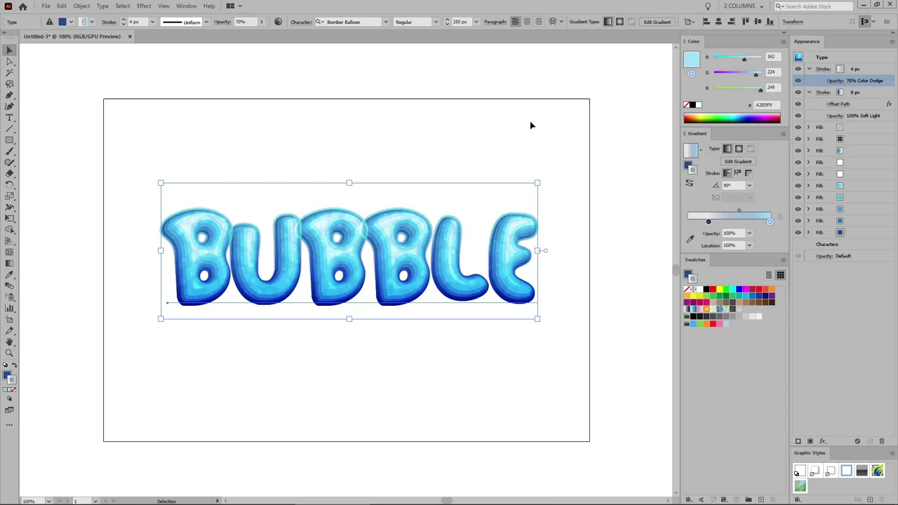
# Add an Offset Path effect with a -6 px offset to the 4 px stroke.
pyautogui.click(144, 6)
pyautogui.moveTo(159, 100)
pyautogui.moveTo(210, 89)
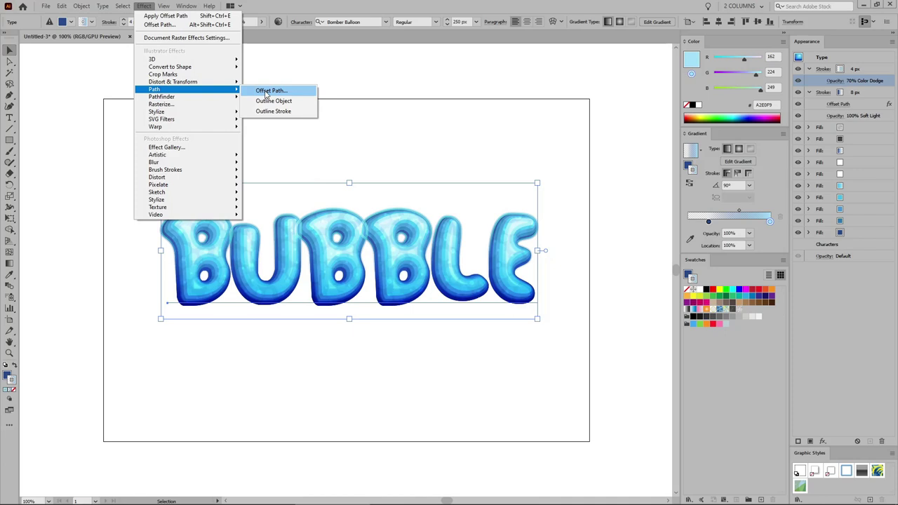
pyautogui.click(265, 91)
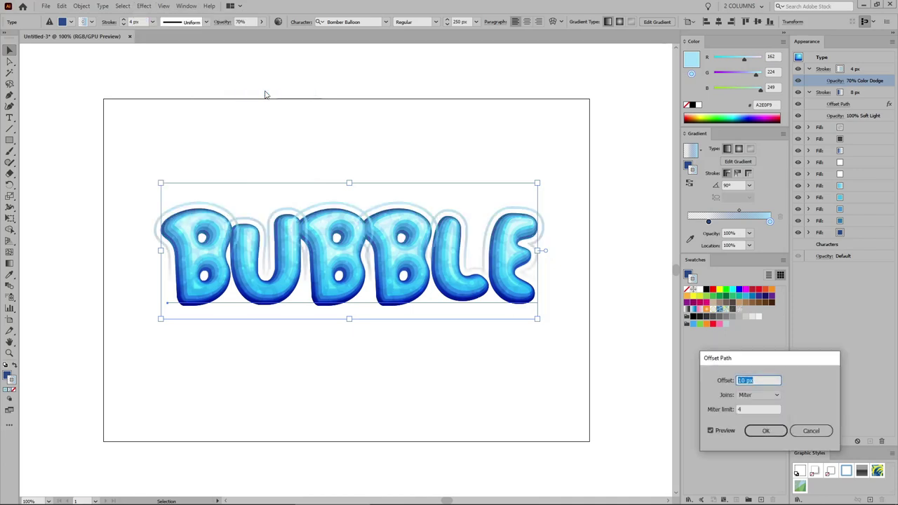
pyautogui.write('-6')
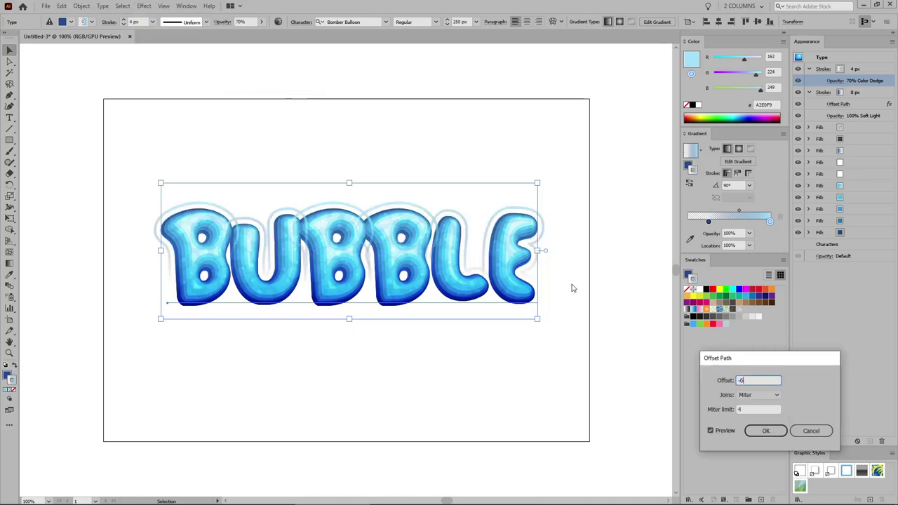
pyautogui.click(765, 431)
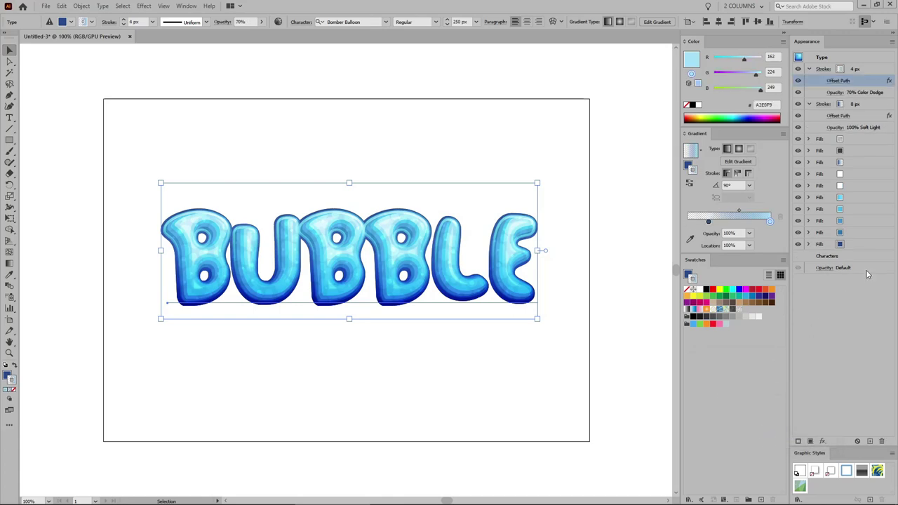
# Start a Drop Shadow effect on the bottommost dark blue fill with Normal mode and 60% opacity.
pyautogui.click(809, 69)
pyautogui.click(809, 80)
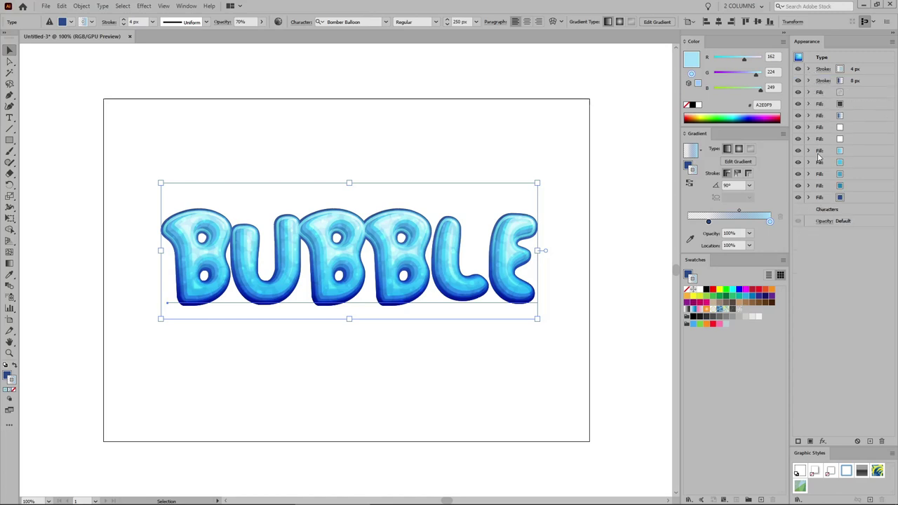
pyautogui.click(809, 197)
pyautogui.click(868, 201)
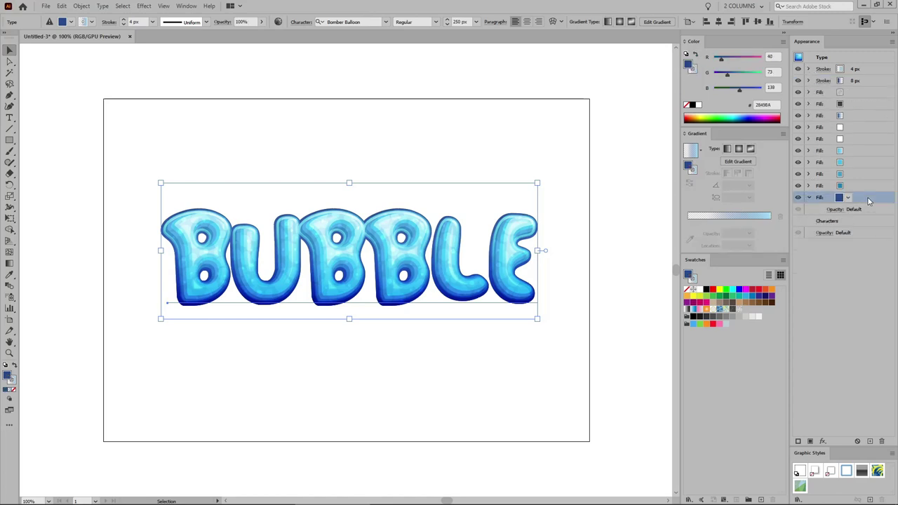
pyautogui.click(144, 5)
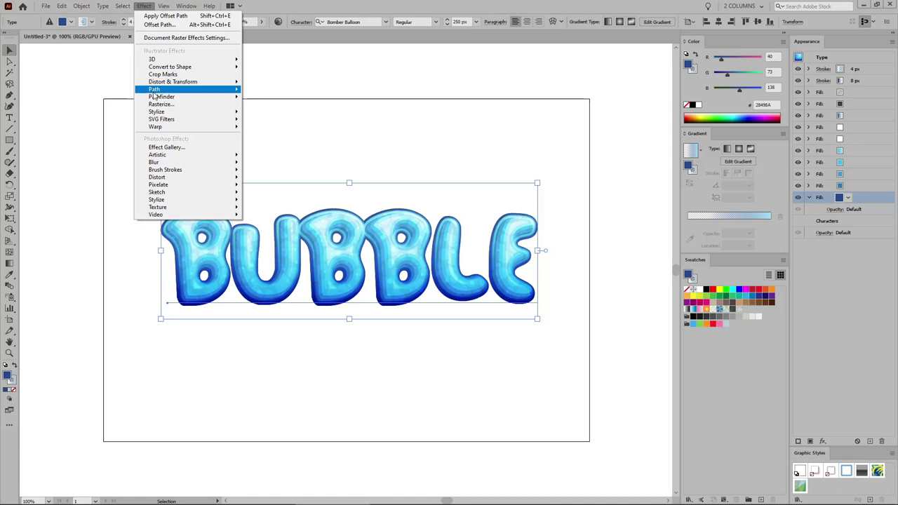
pyautogui.moveTo(175, 113)
pyautogui.click(262, 114)
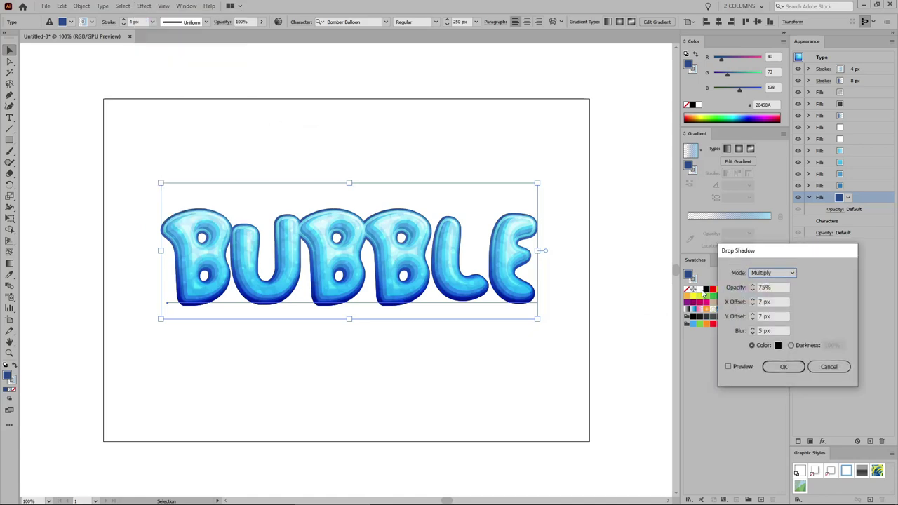
pyautogui.click(772, 275)
pyautogui.click(774, 282)
pyautogui.click(744, 288)
pyautogui.write('60')
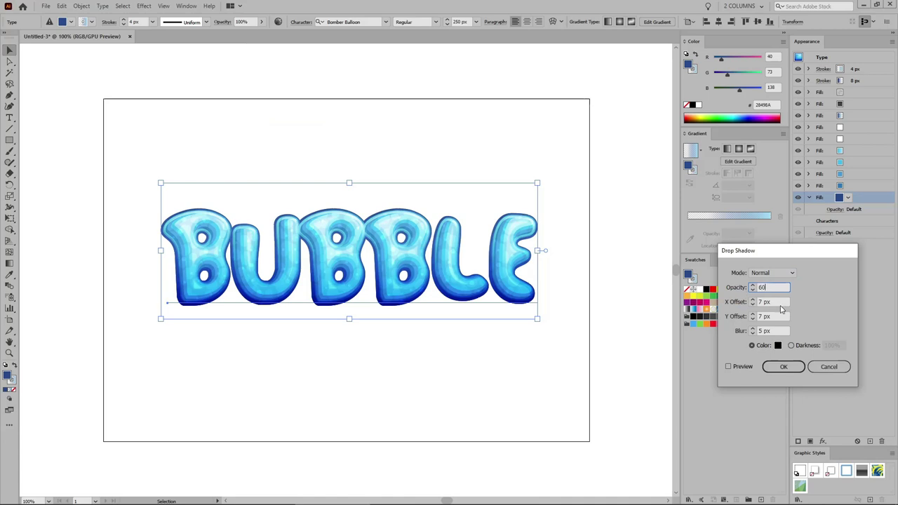
# Set the drop shadow's X offset to -2 px, Y offset to 2 px and blur to 0 px.
pyautogui.press('Tab')
pyautogui.write('-2')
pyautogui.press('Tab')
pyautogui.write('2')
pyautogui.press('Tab')
pyautogui.write('0')
# Color the drop shadow RGB 0, 33, 98, apply it to the bottommost fill and select the effect.
pyautogui.click(777, 345)
pyautogui.click(471, 418)
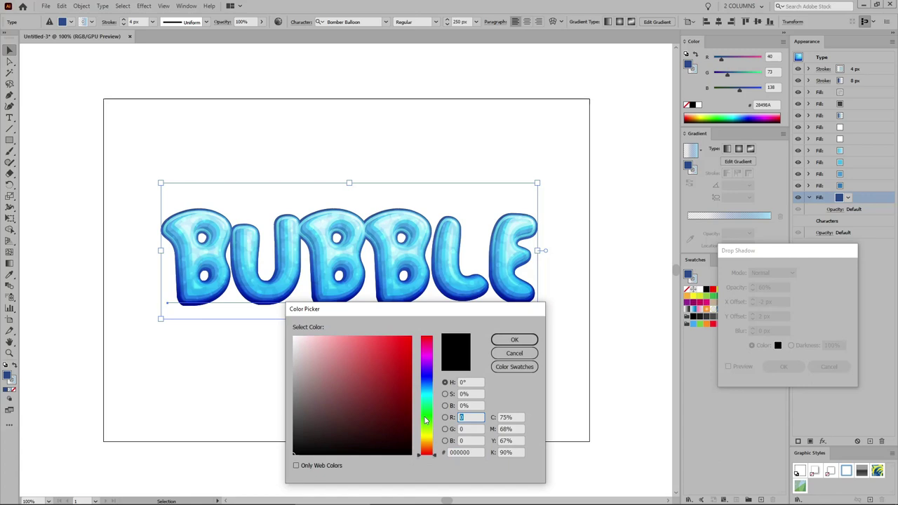
pyautogui.click(469, 429)
pyautogui.write('33')
pyautogui.click(468, 441)
pyautogui.write('98')
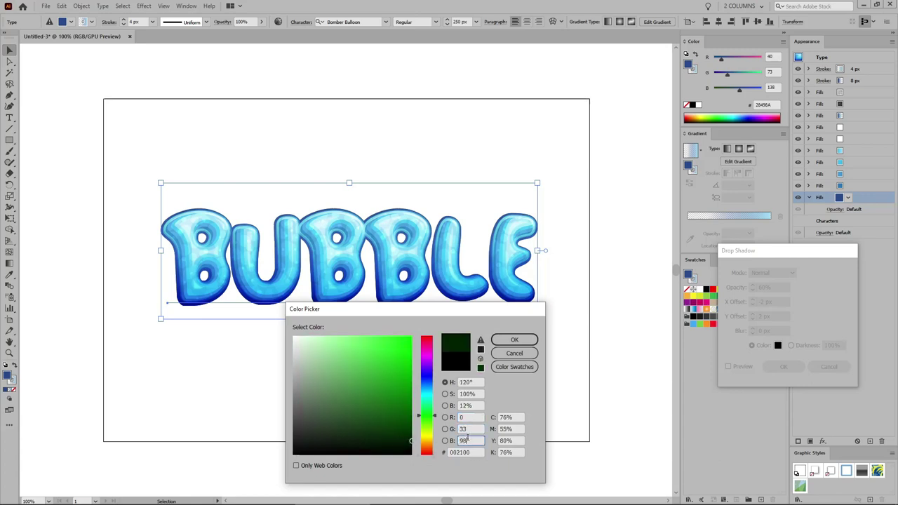
pyautogui.click(514, 338)
pyautogui.click(788, 365)
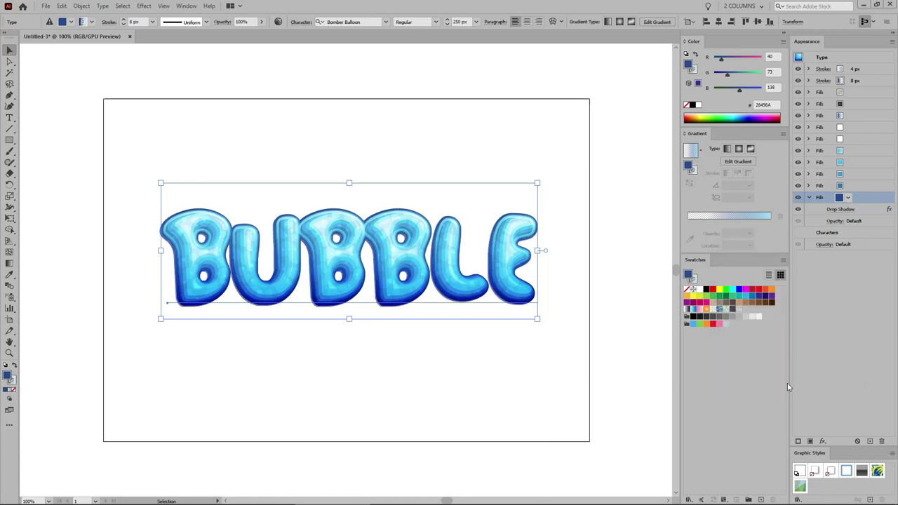
pyautogui.click(863, 211)
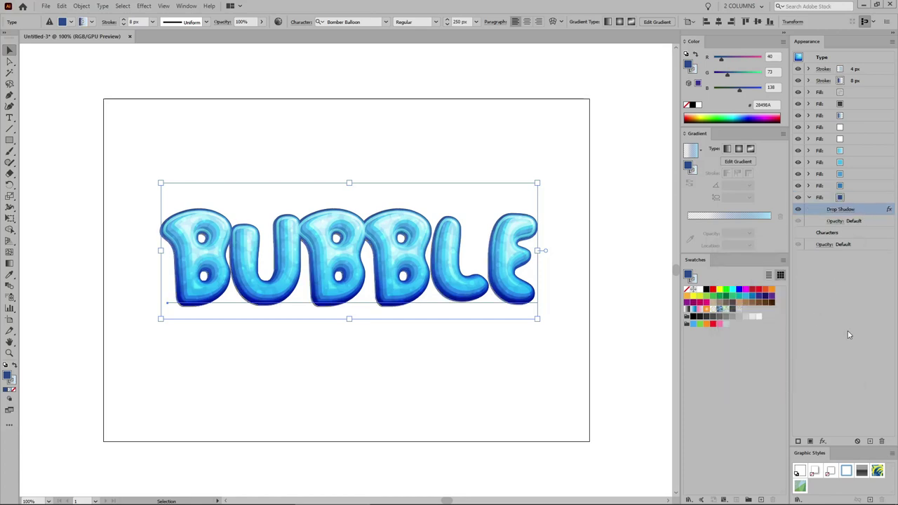
# Duplicate the bottommost fill's drop shadow and set the copy to 40% opacity, -3 px X offset and 3 px Y offset.
pyautogui.click(870, 441)
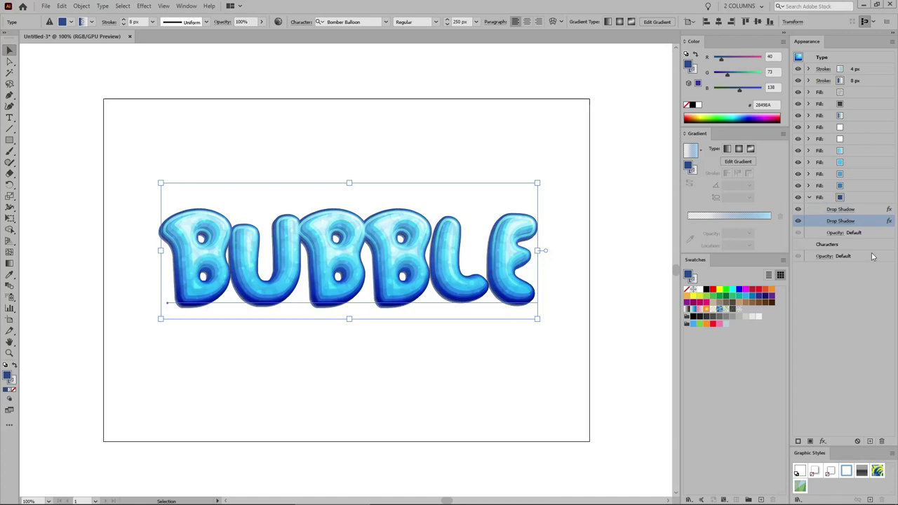
pyautogui.click(844, 223)
pyautogui.doubleClick(769, 287)
pyautogui.write('40')
pyautogui.press('Tab')
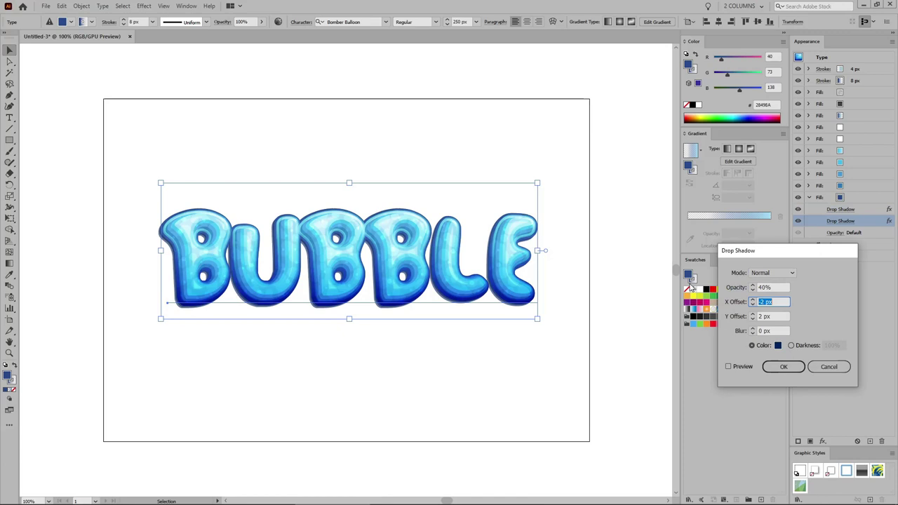
pyautogui.write('-3')
pyautogui.press('Tab')
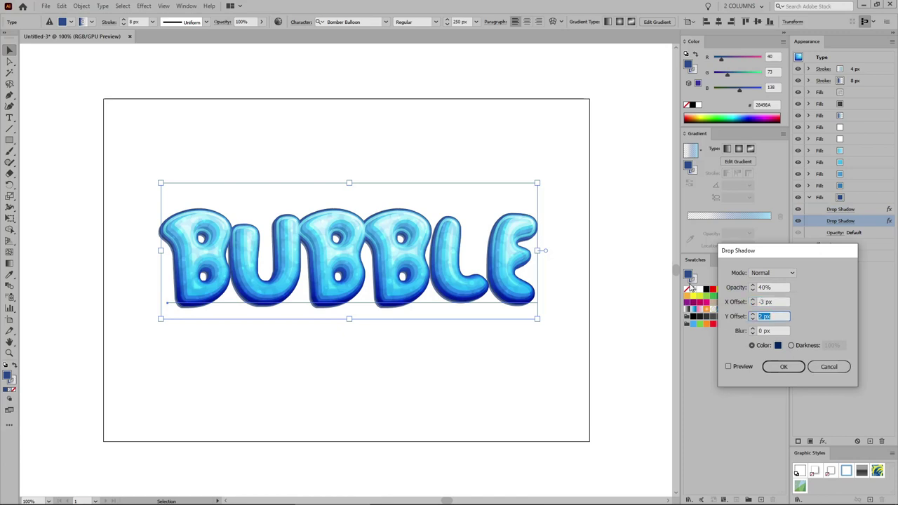
pyautogui.write('3')
# Color the second drop shadow RGB 50, 120, 181 and apply it.
pyautogui.click(778, 346)
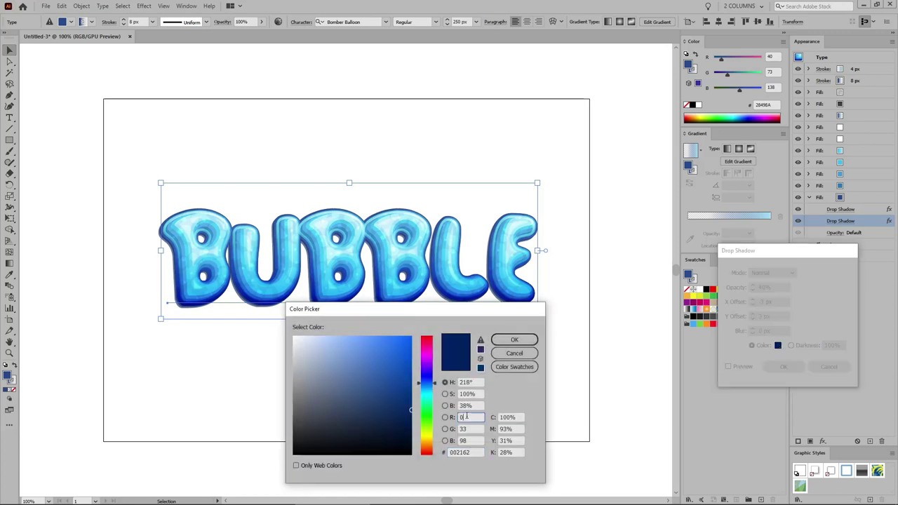
pyautogui.write('50')
pyautogui.press('Tab')
pyautogui.write('120')
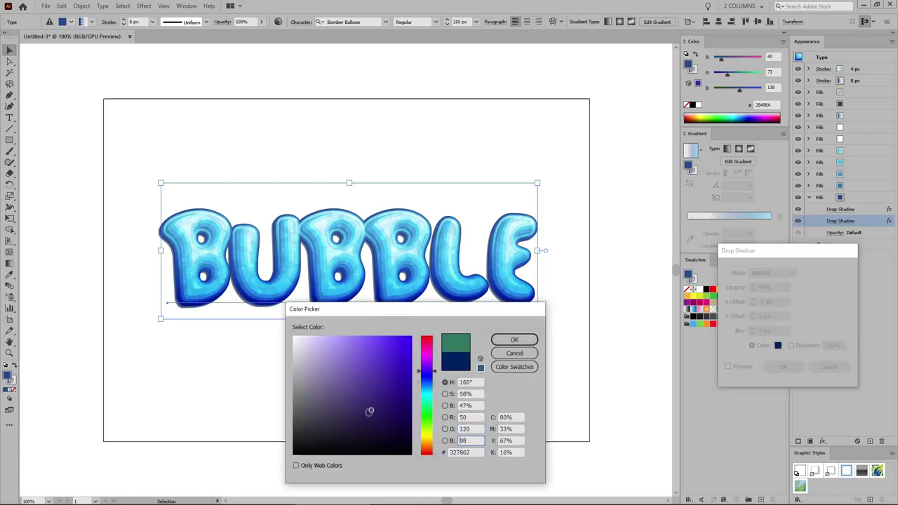
pyautogui.press('Tab')
pyautogui.write('181')
pyautogui.click(515, 340)
pyautogui.click(784, 365)
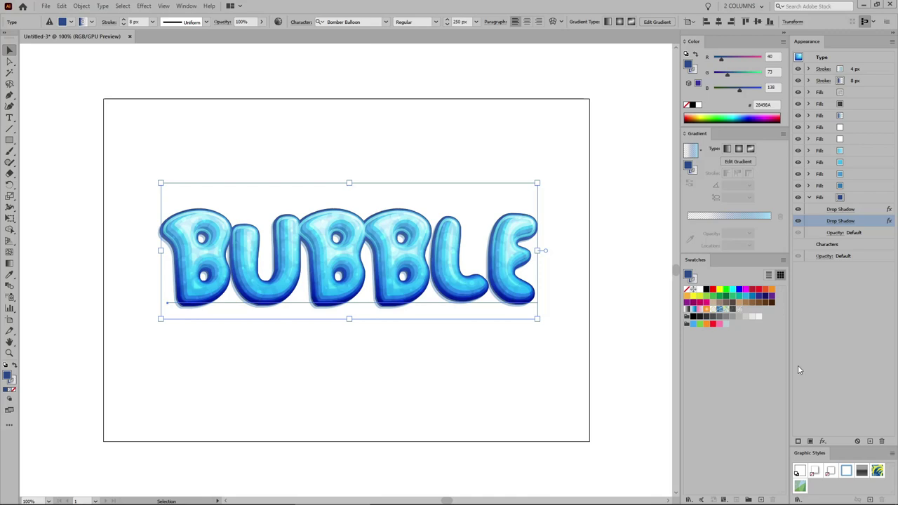
# Duplicate the second drop shadow and set the copy to 30% opacity, -4 px X offset and 4 px Y offset.
pyautogui.click(870, 440)
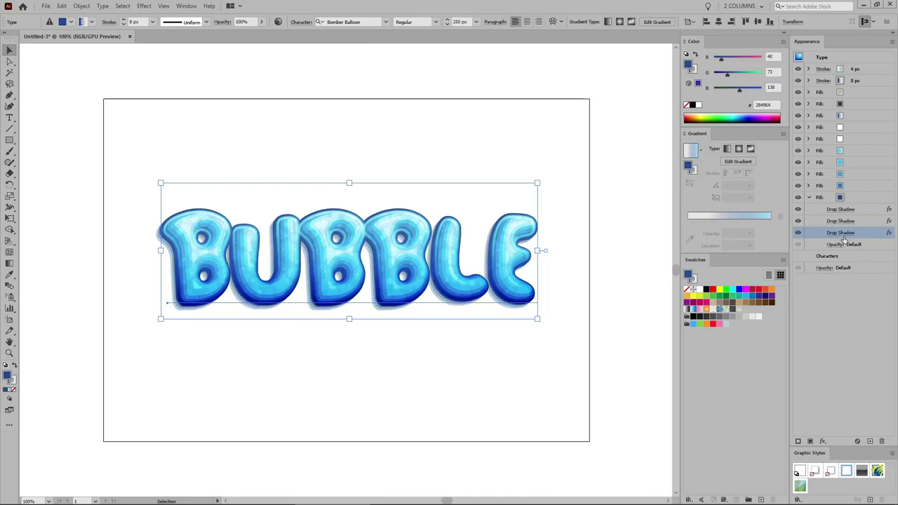
pyautogui.click(842, 234)
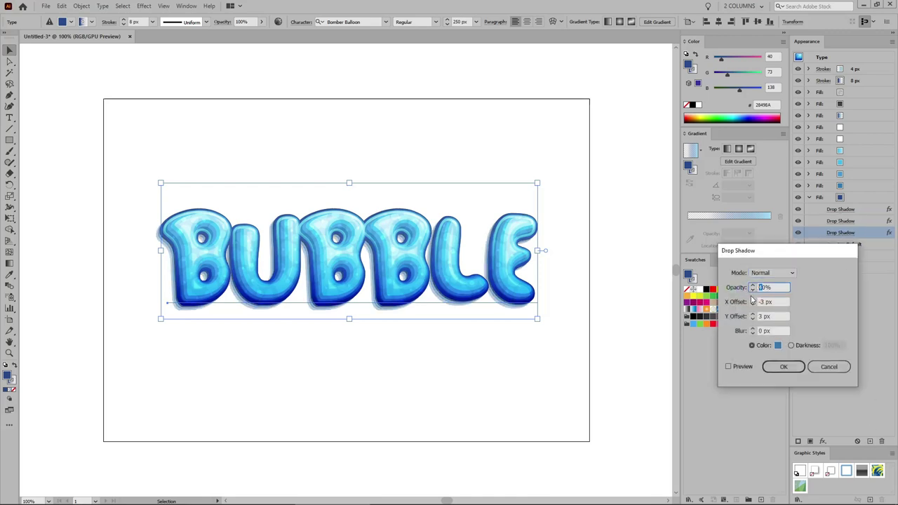
pyautogui.press('Tab')
pyautogui.write('-4')
pyautogui.press('Tab')
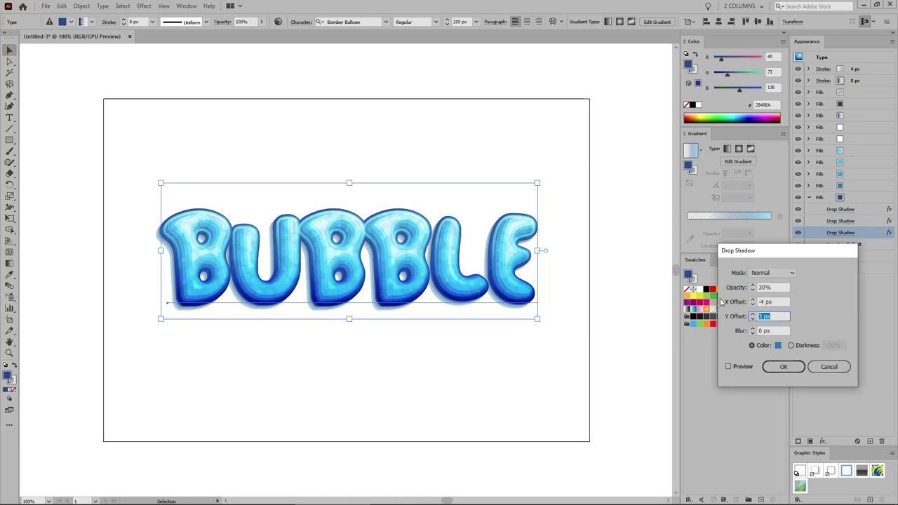
pyautogui.write('4')
pyautogui.press('Tab')
# Color the third drop shadow RGB 73, 152, 212 and apply it.
pyautogui.click(778, 345)
pyautogui.click(474, 418)
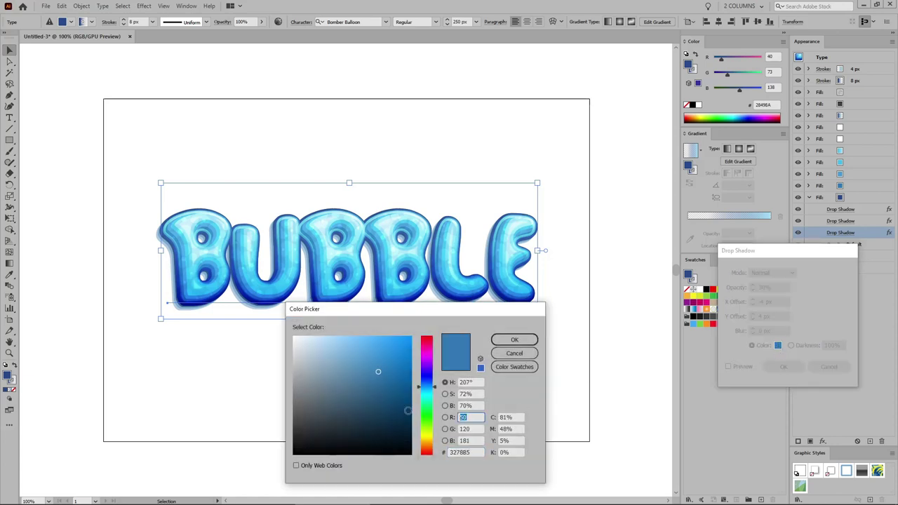
pyautogui.write('73')
pyautogui.press('Tab')
pyautogui.write('152')
pyautogui.press('Tab')
pyautogui.write('21')
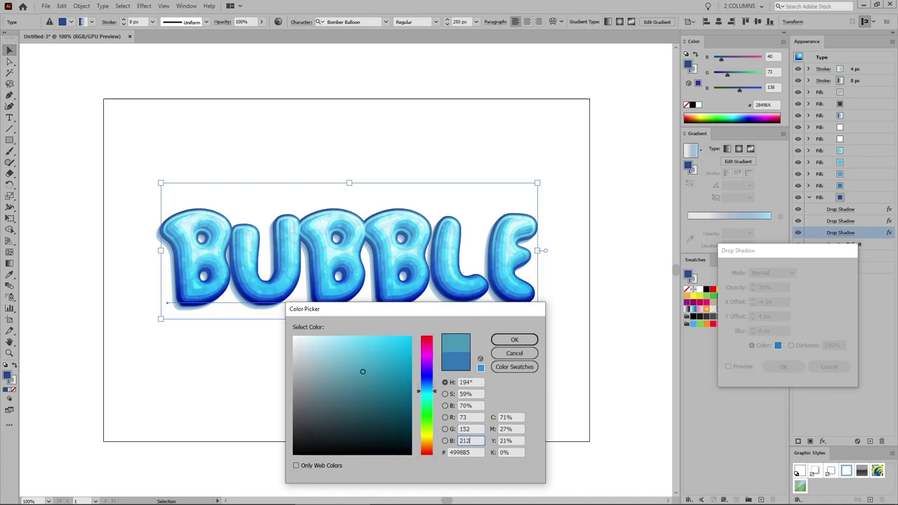
pyautogui.click(515, 339)
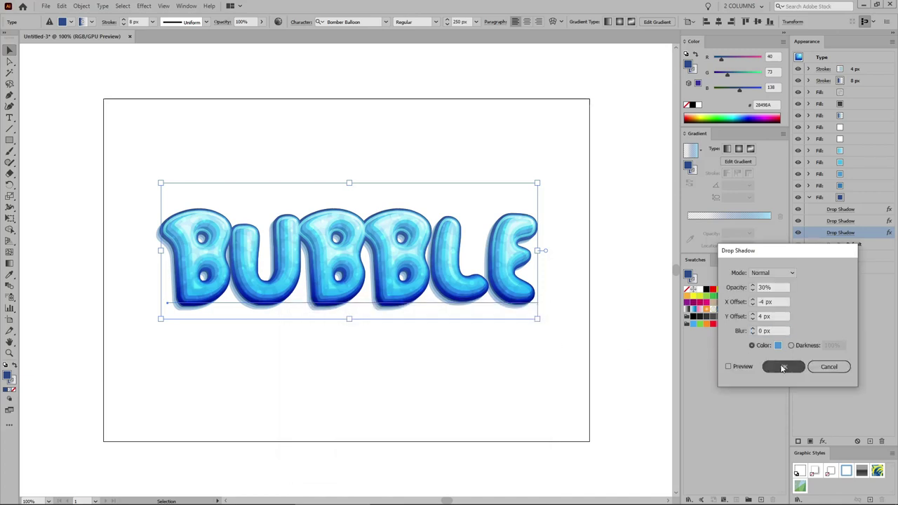
pyautogui.click(783, 367)
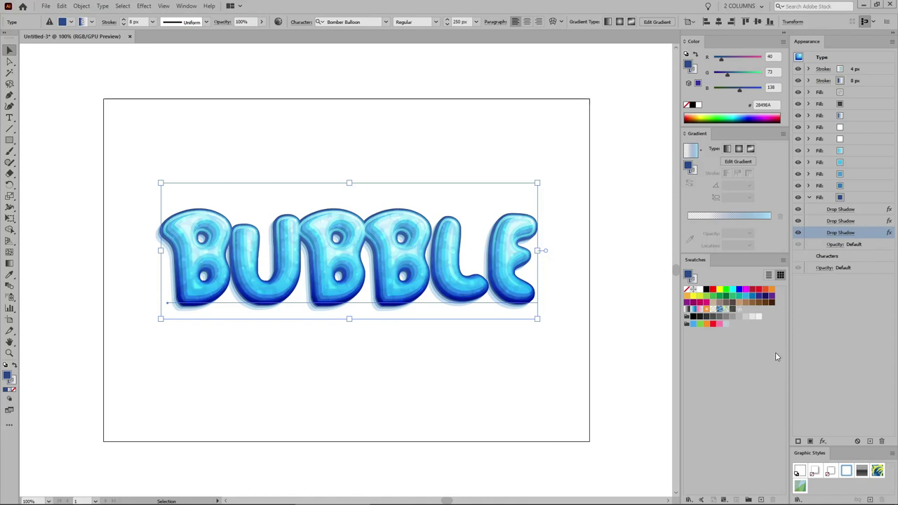
# Duplicate the third drop shadow and set the copy to 5% opacity, -8 px X offset and 8 px Y offset.
pyautogui.click(870, 441)
pyautogui.click(840, 245)
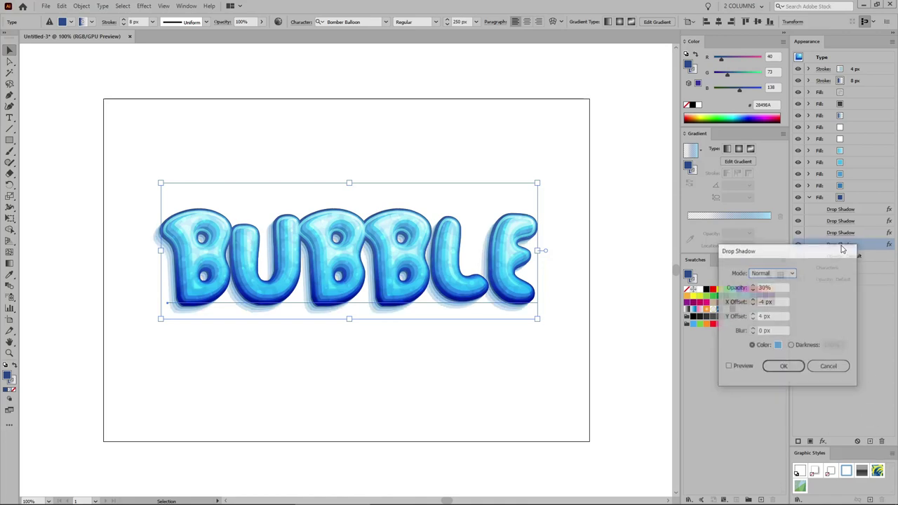
pyautogui.press('Tab')
pyautogui.write('5')
pyautogui.press('Tab')
pyautogui.write('-')
pyautogui.write('8')
pyautogui.press('Tab')
# Color the fourth drop shadow RGB 71, 188, 235 and apply it.
pyautogui.click(778, 346)
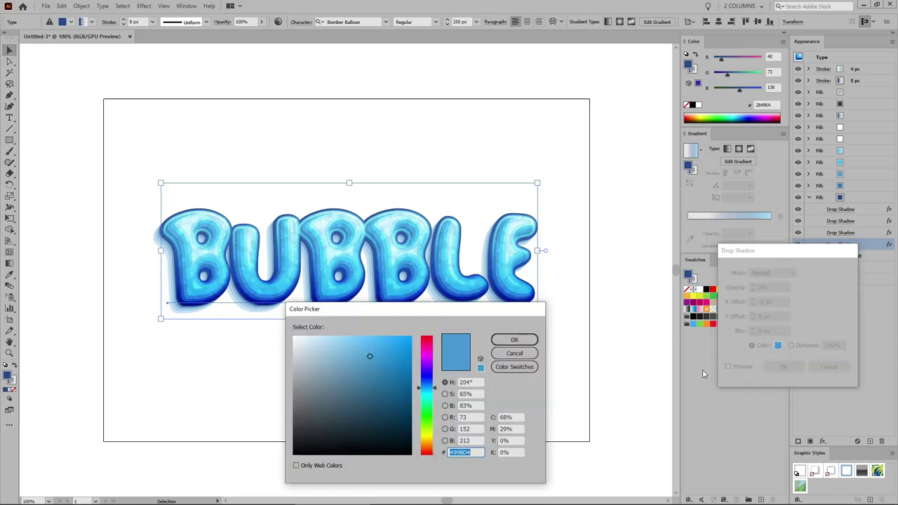
pyautogui.doubleClick(467, 417)
pyautogui.write('71')
pyautogui.press('Tab')
pyautogui.write('188')
pyautogui.press('Tab')
pyautogui.write('235')
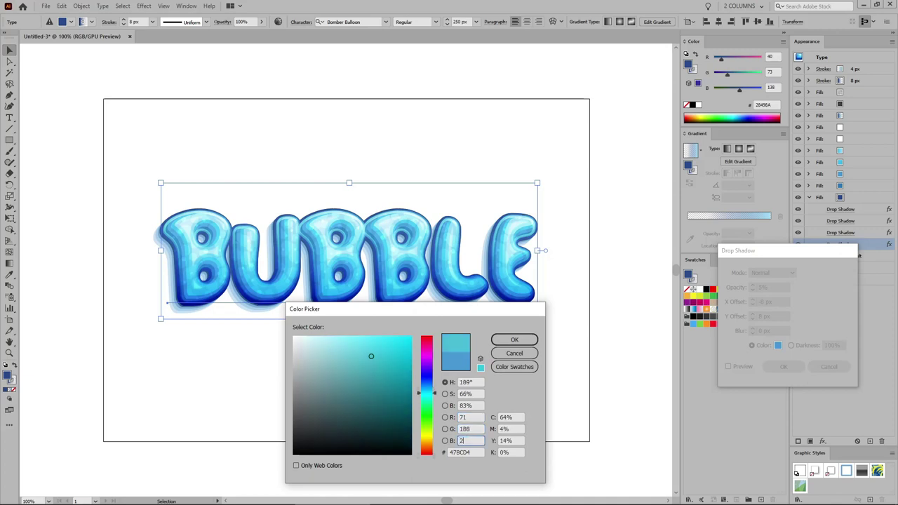
pyautogui.click(514, 340)
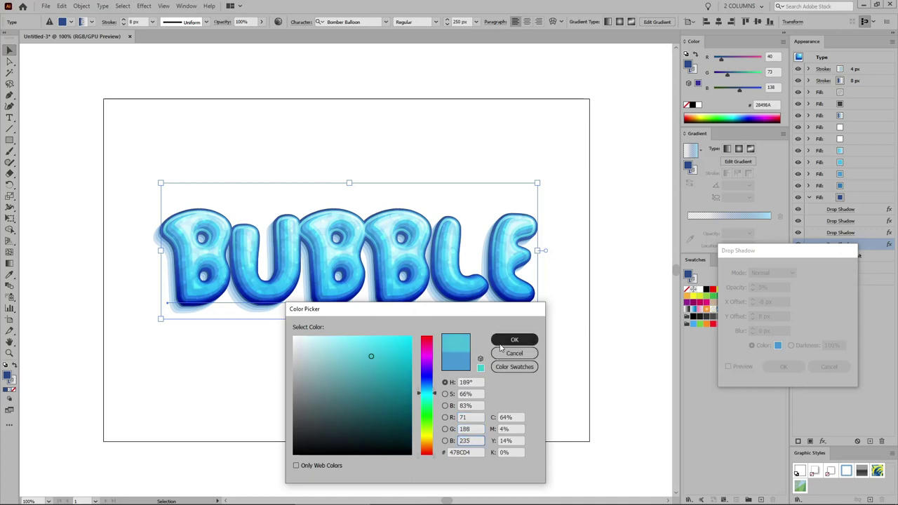
pyautogui.click(782, 367)
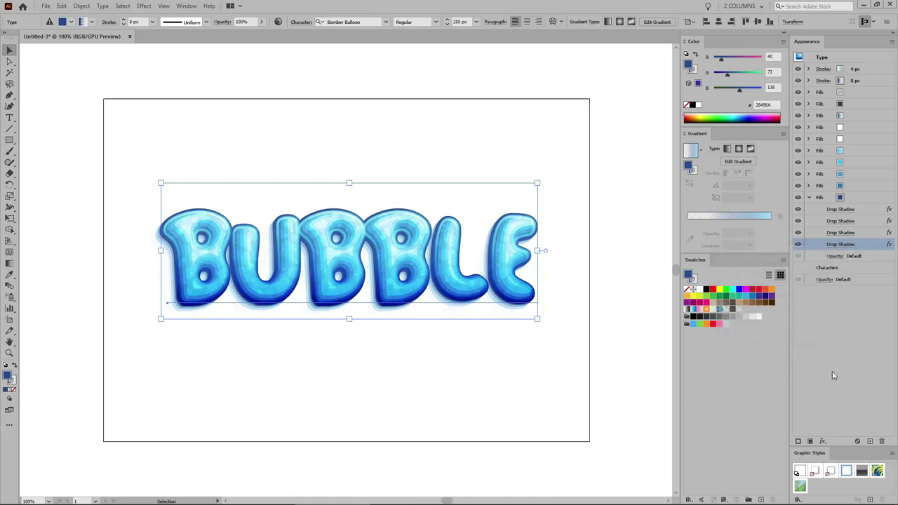
# Duplicate the fourth drop shadow with 25% opacity, -1 px X offset, 1 px Y offset and 25 px blur.
pyautogui.click(871, 441)
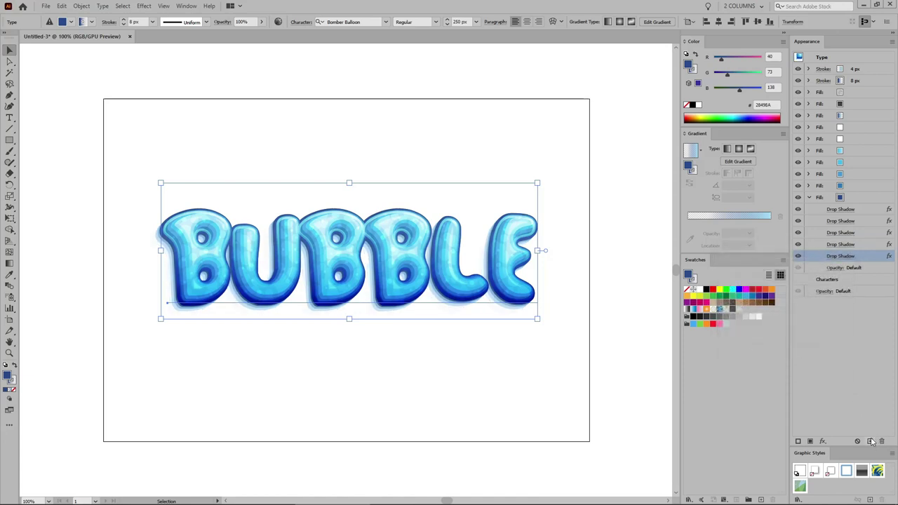
pyautogui.click(846, 256)
pyautogui.moveTo(780, 288); pyautogui.dragTo(727, 291)
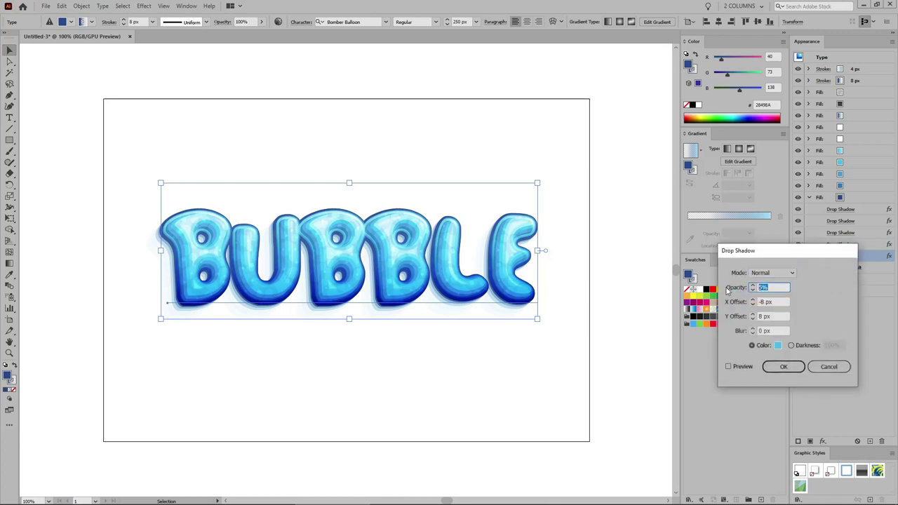
pyautogui.write('25')
pyautogui.press('Tab')
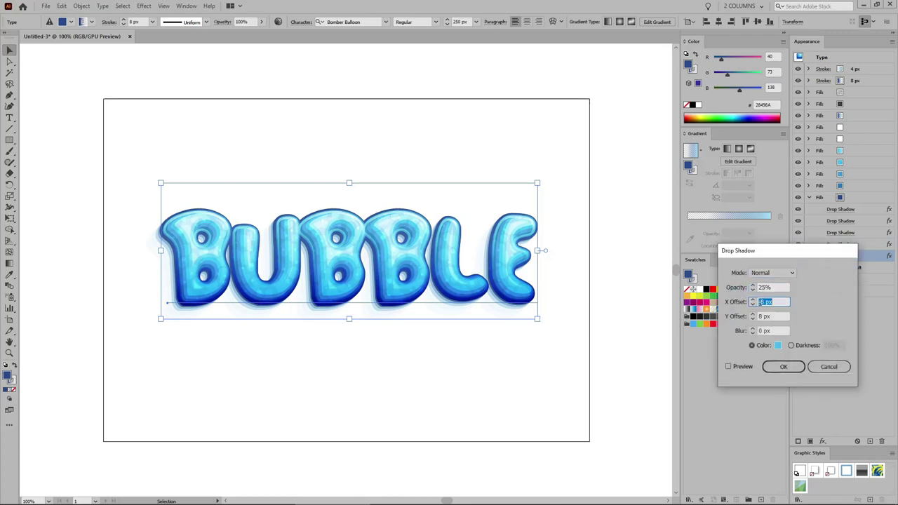
pyautogui.write('-1')
pyautogui.press('Tab')
pyautogui.write('1')
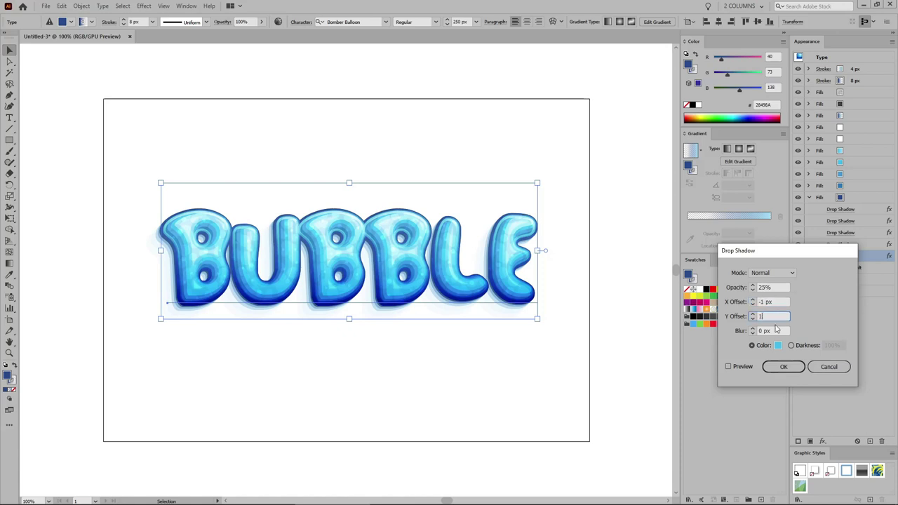
pyautogui.press('Tab')
pyautogui.write('25')
# Color the blurred fifth drop shadow RGB 73, 152, 212 and apply it.
pyautogui.click(778, 346)
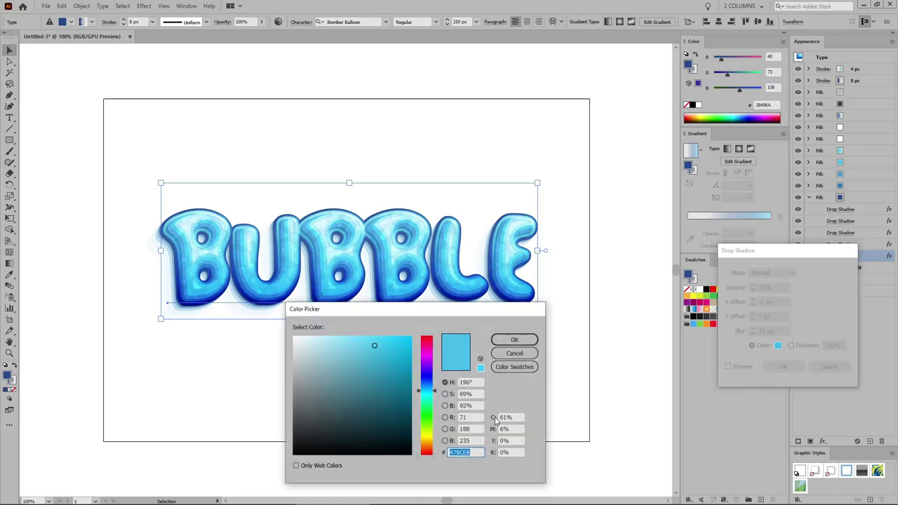
pyautogui.write('73')
pyautogui.press('Tab')
pyautogui.write('152')
pyautogui.press('Tab')
pyautogui.write('212')
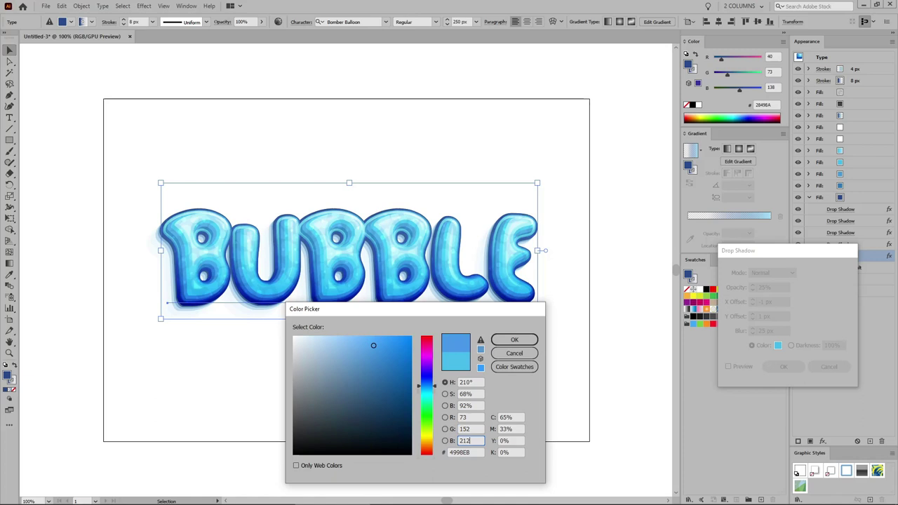
pyautogui.click(514, 339)
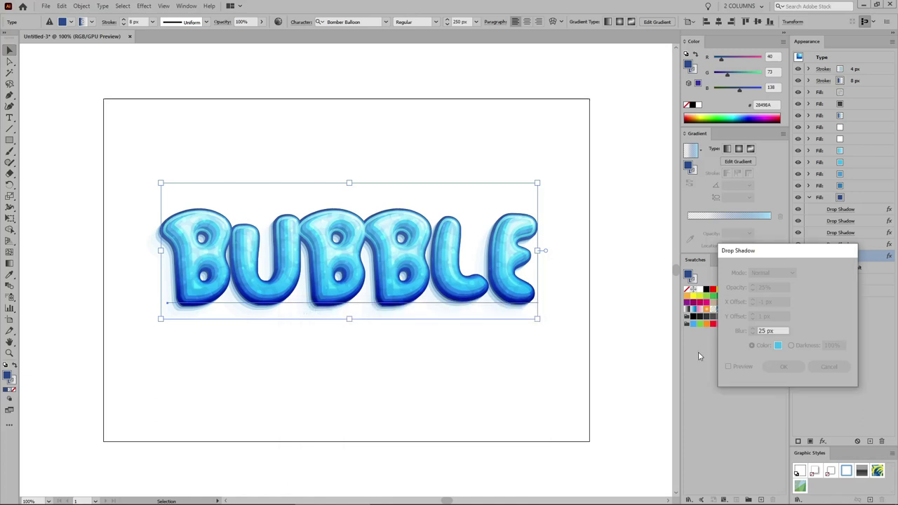
pyautogui.click(782, 367)
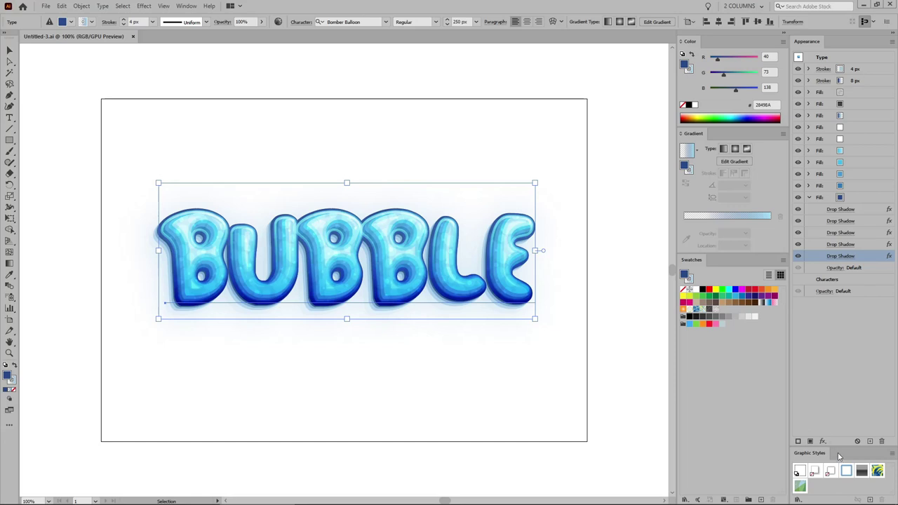
# Save the BUBBLE text's complete appearance as a new graphic style.
pyautogui.click(870, 499)
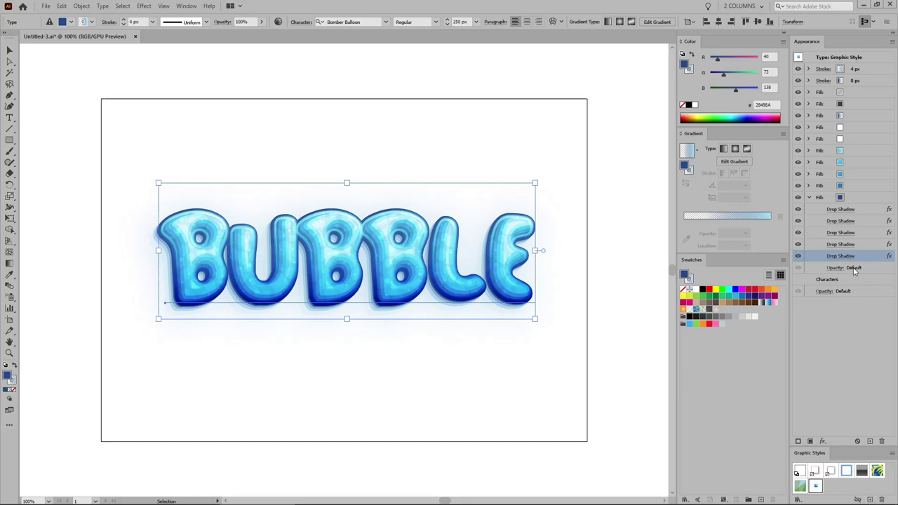
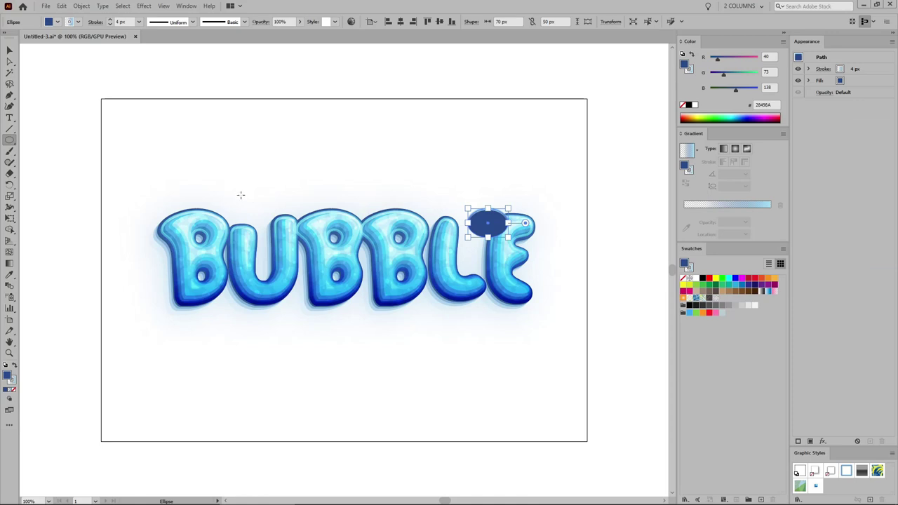
# Create a 50 × 50 px circle over the upper part of the letter U.
pyautogui.click(249, 204)
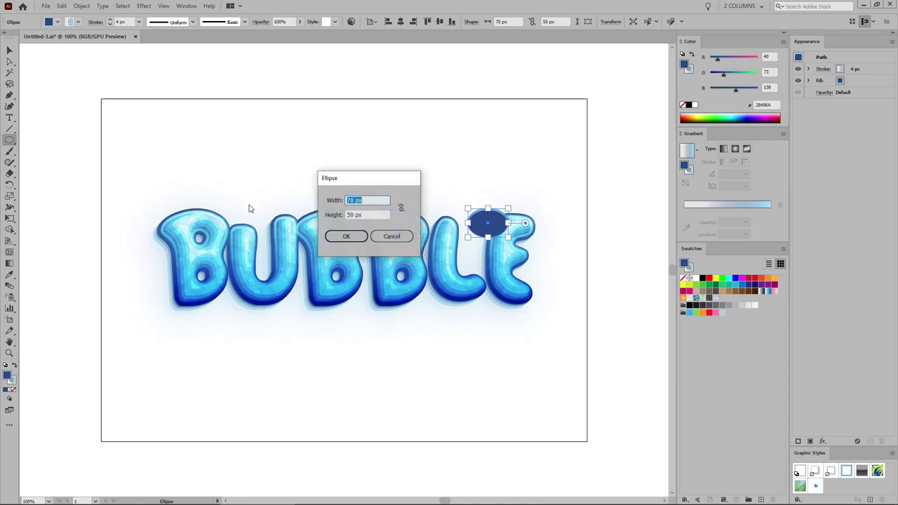
pyautogui.click(346, 200)
pyautogui.doubleClick(357, 200)
pyautogui.write('50')
pyautogui.click(356, 236)
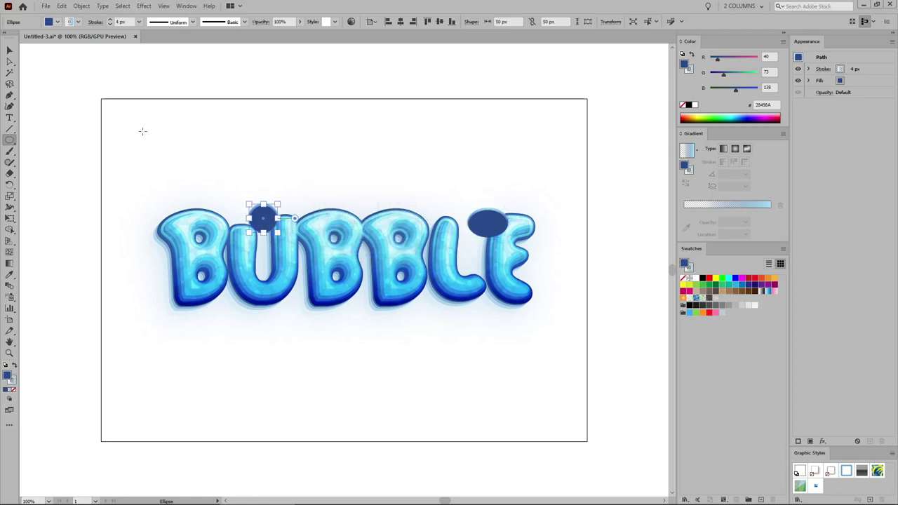
# Move the circle just above the U's left arm and place a copy below the text between L and E.
pyautogui.click(11, 51)
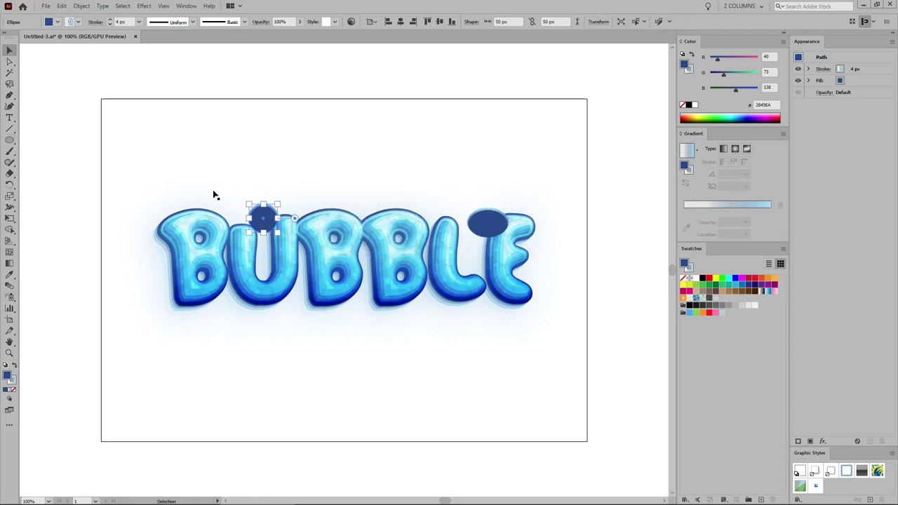
pyautogui.moveTo(264, 215); pyautogui.dragTo(245, 200)
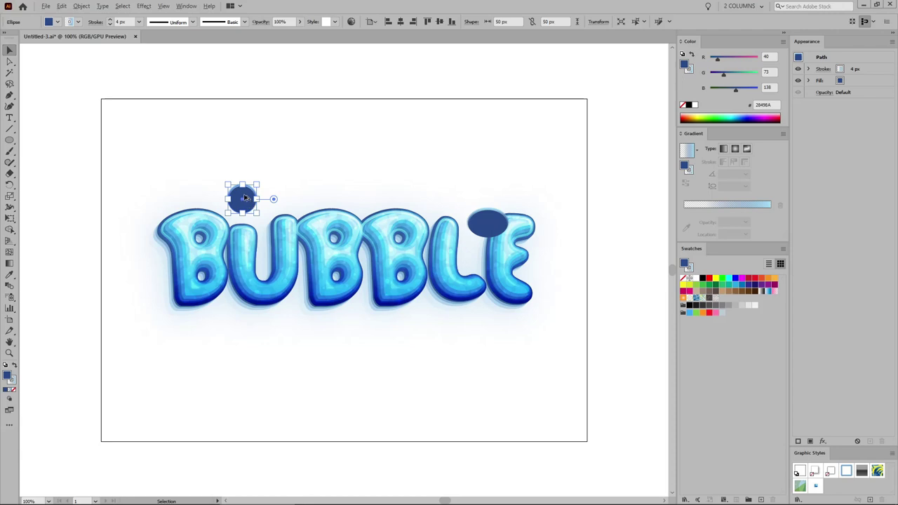
pyautogui.moveTo(244, 198); pyautogui.dragTo(485, 320)
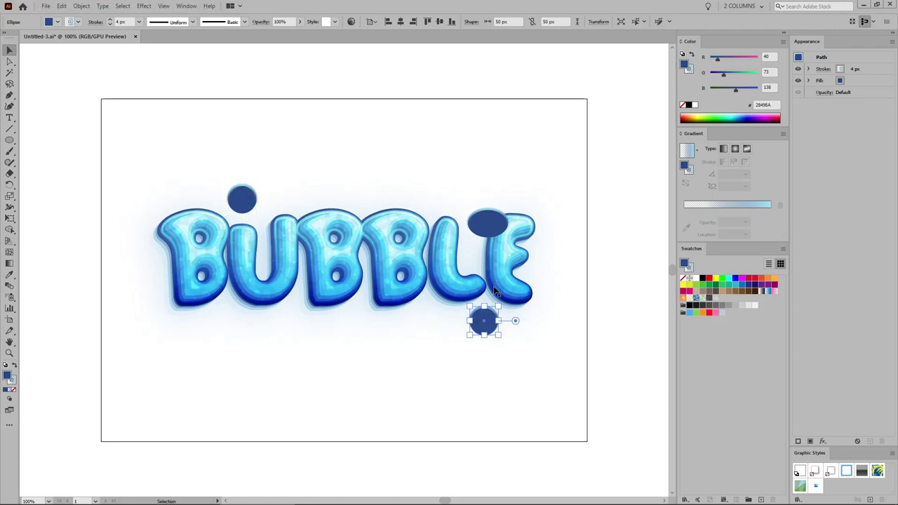
# Move the 70 × 50 px ellipse below the gap between the first B and U, and select it with both circles.
pyautogui.moveTo(485, 223); pyautogui.dragTo(224, 323)
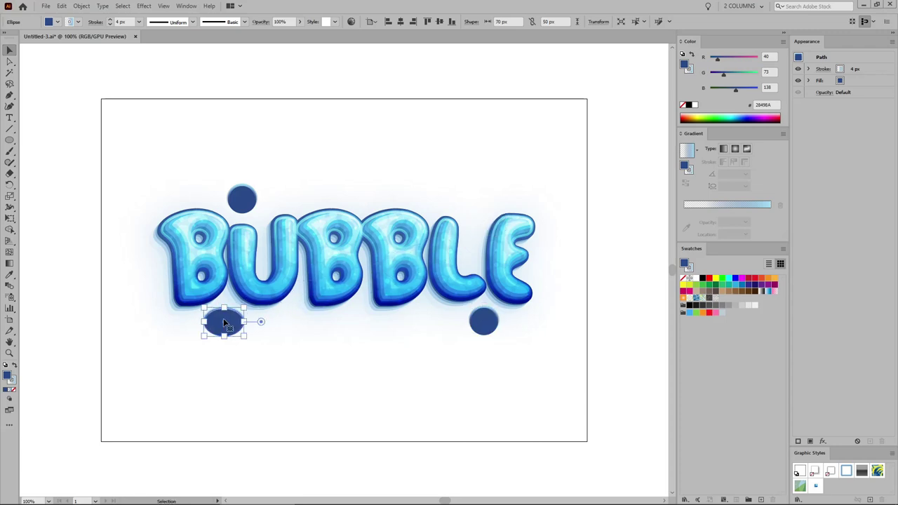
pyautogui.keyDown('shift'); pyautogui.click(242, 201); pyautogui.keyUp('shift')
pyautogui.keyDown('shift'); pyautogui.click(484, 322); pyautogui.keyUp('shift')
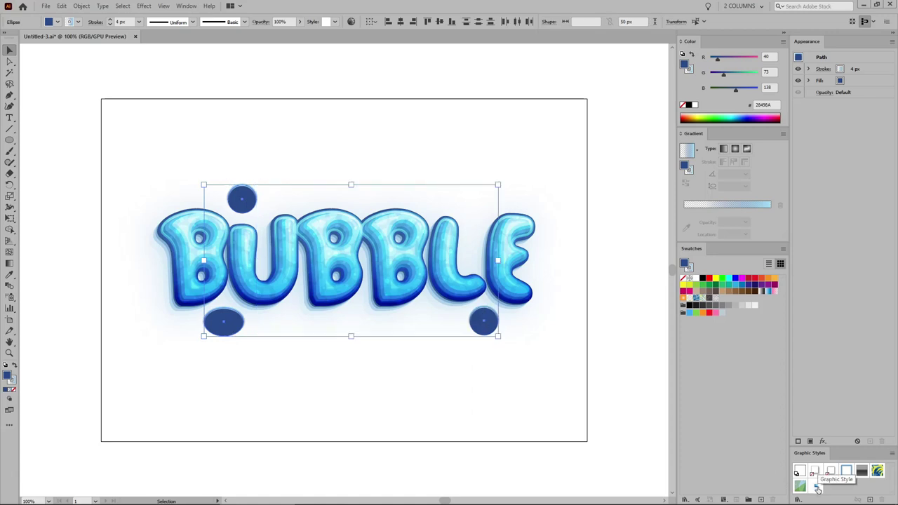
# Apply the saved bubble graphic style to the two circles and the ellipse.
pyautogui.click(816, 487)
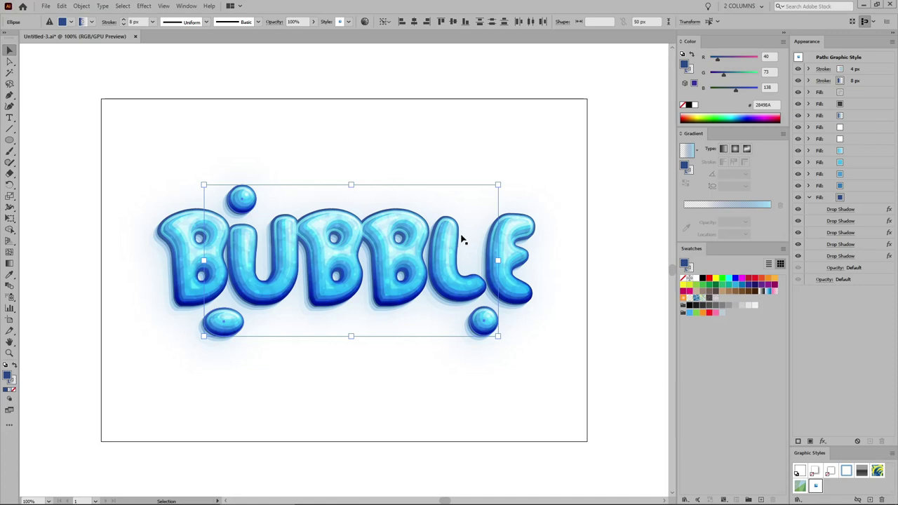
pyautogui.click(329, 132)
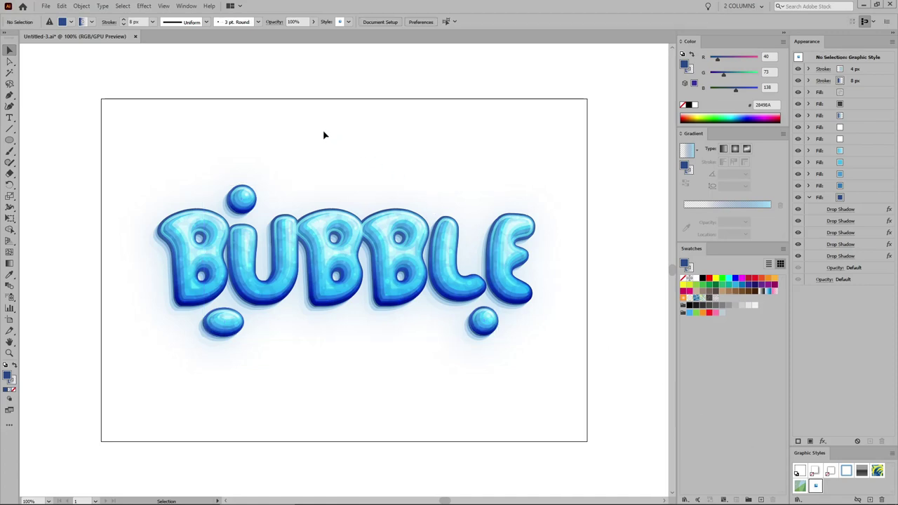
# Warp the circle above the U with a vertical Arch effect at 15% bend.
pyautogui.click(244, 197)
pyautogui.click(144, 5)
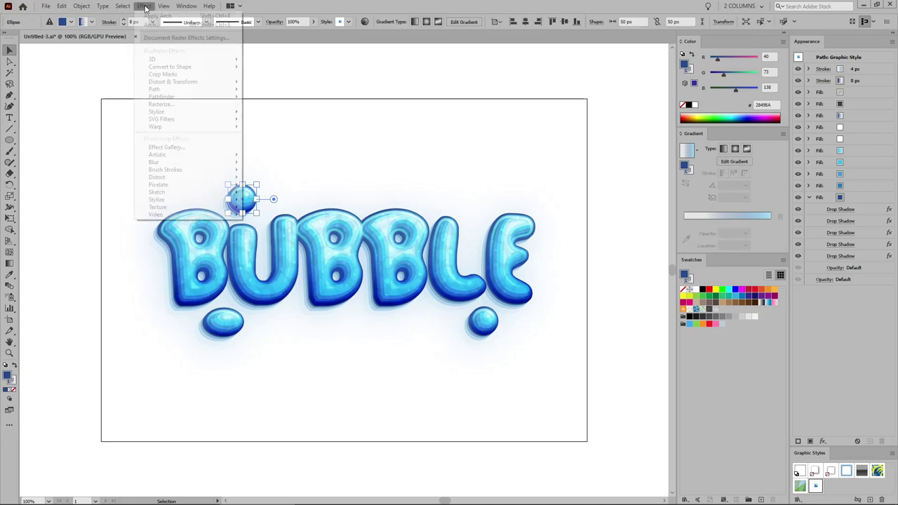
pyautogui.moveTo(176, 128)
pyautogui.click(266, 159)
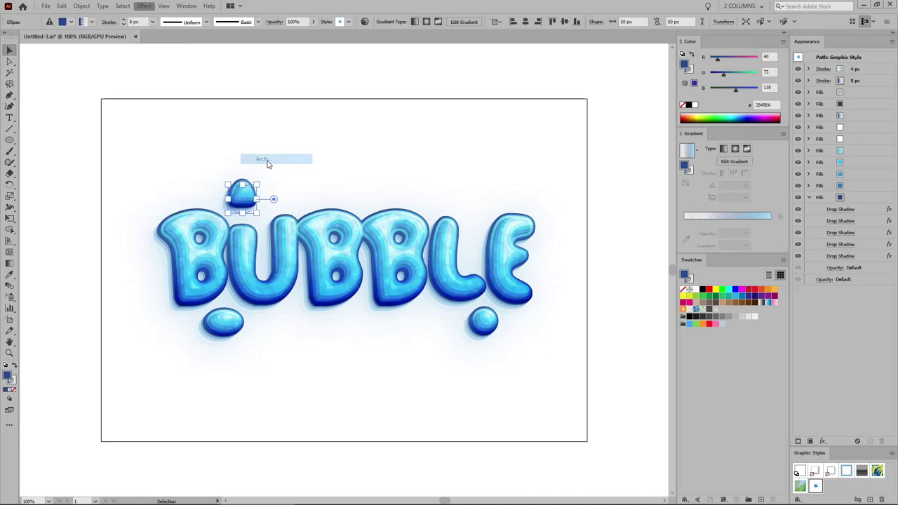
pyautogui.click(704, 301)
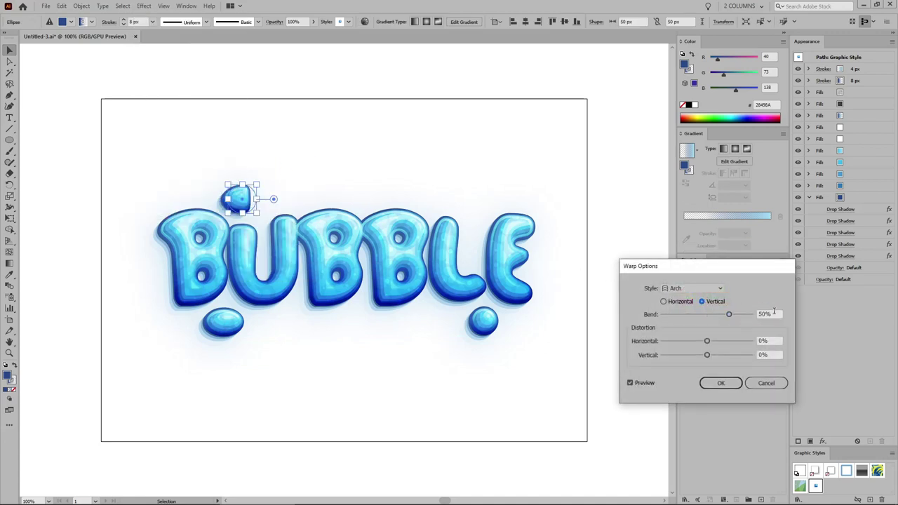
pyautogui.doubleClick(769, 314)
pyautogui.write('15')
pyautogui.click(724, 384)
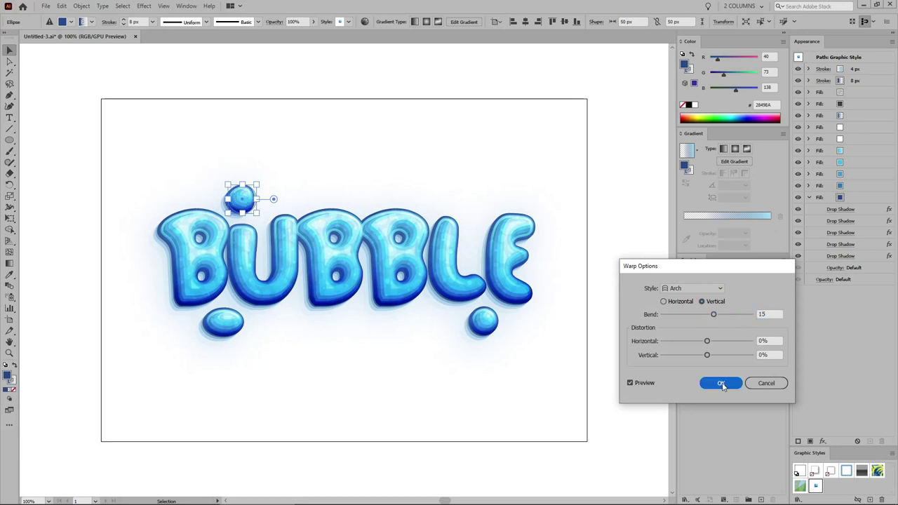
# Warp the ellipse and the circle below the text with a horizontal Arch effect at 15% bend.
pyautogui.click(485, 324)
pyautogui.keyDown('shift'); pyautogui.click(223, 324); pyautogui.keyUp('shift')
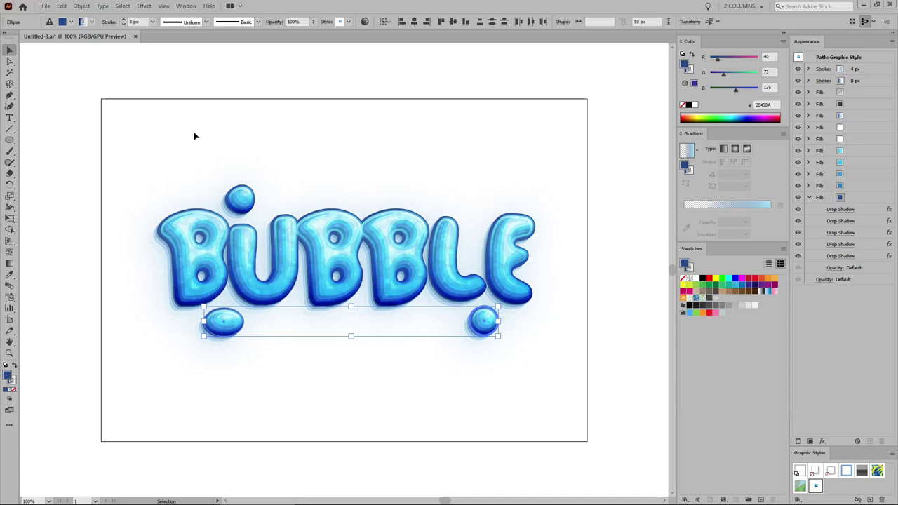
pyautogui.click(145, 6)
pyautogui.moveTo(163, 129)
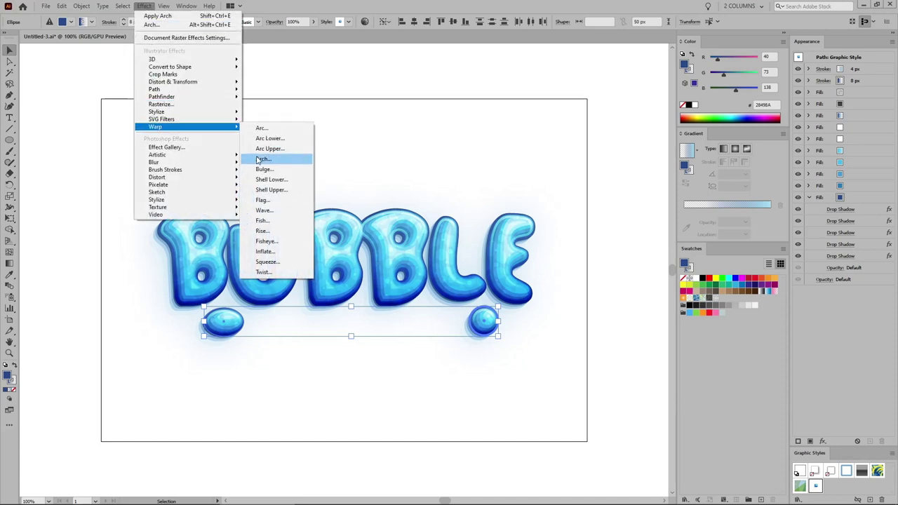
pyautogui.click(265, 159)
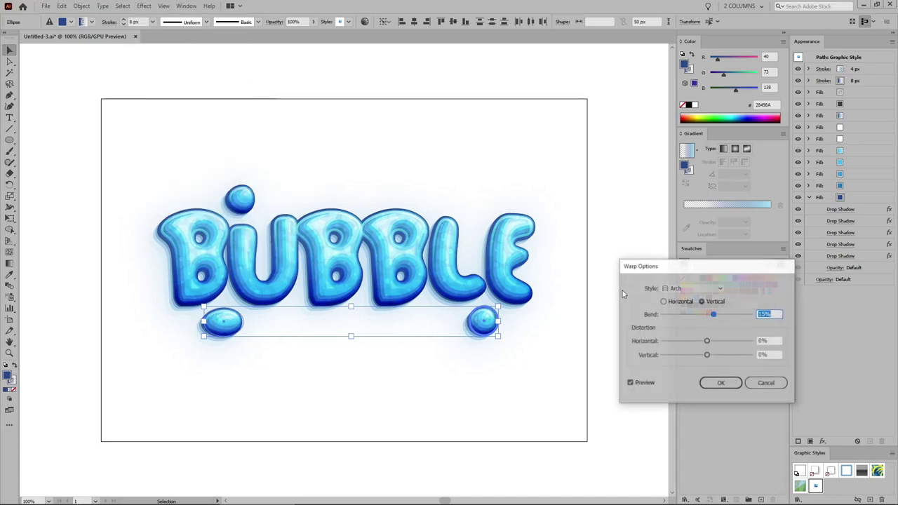
pyautogui.click(663, 302)
pyautogui.click(720, 383)
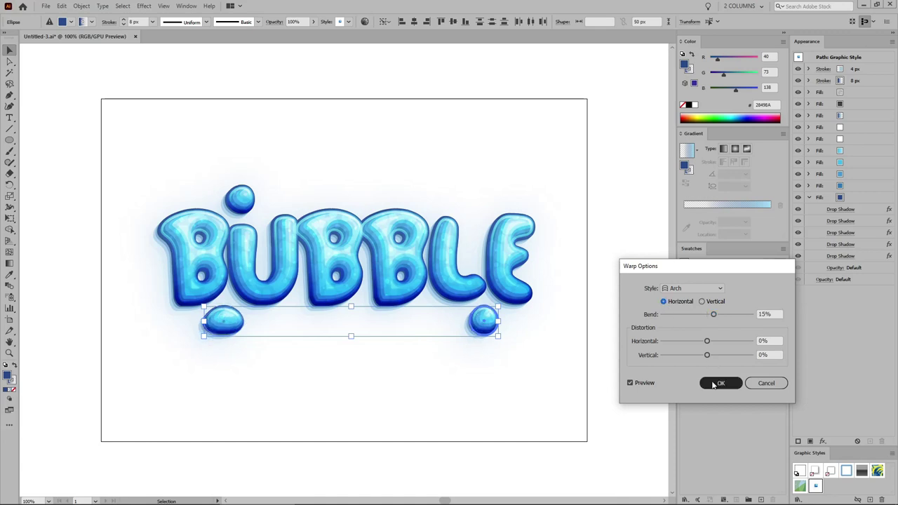
pyautogui.click(627, 383)
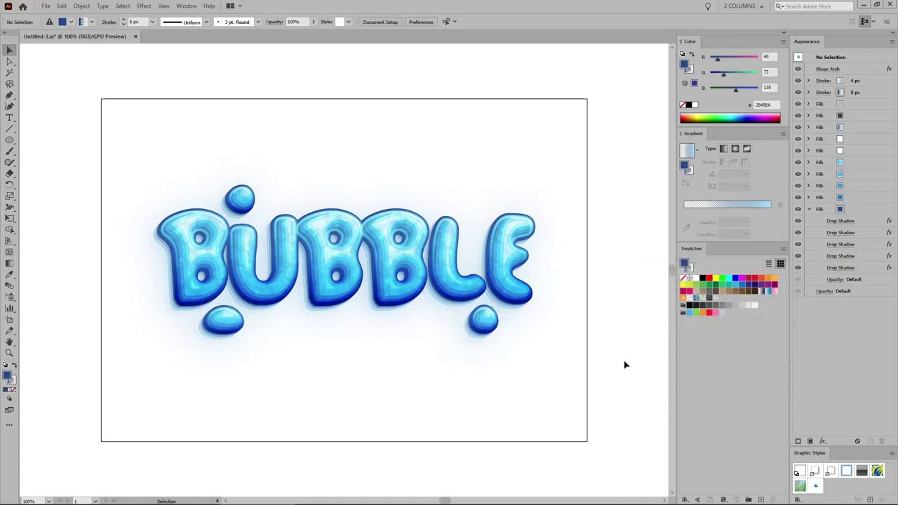
# Create an 860 × 610 px rectangle for the background.
pyautogui.click(10, 140)
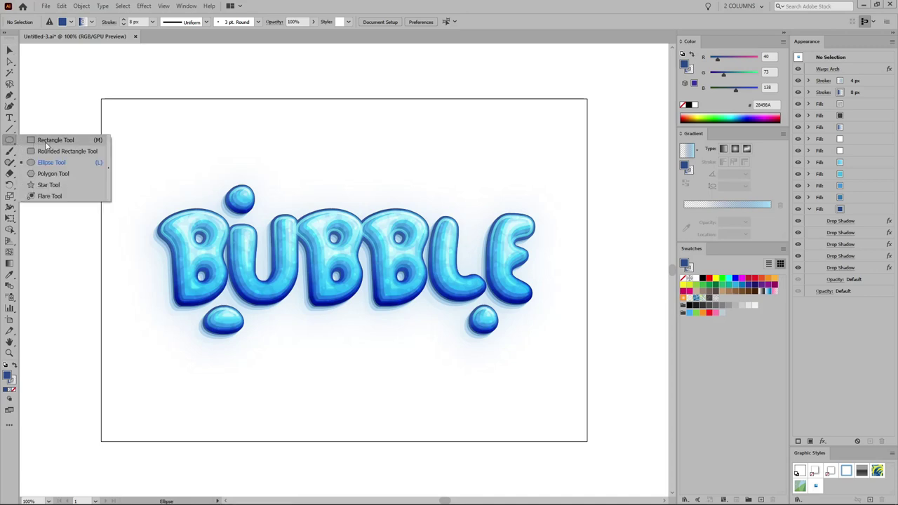
pyautogui.click(48, 140)
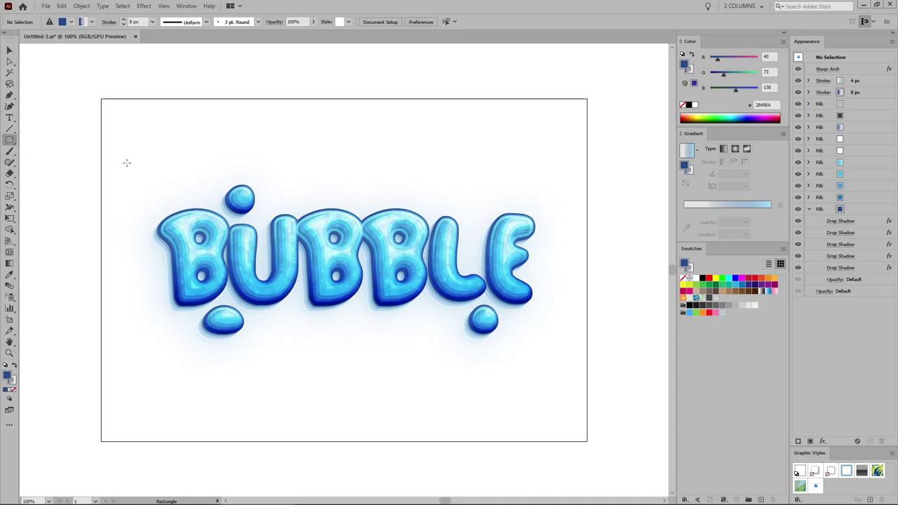
pyautogui.click(474, 219)
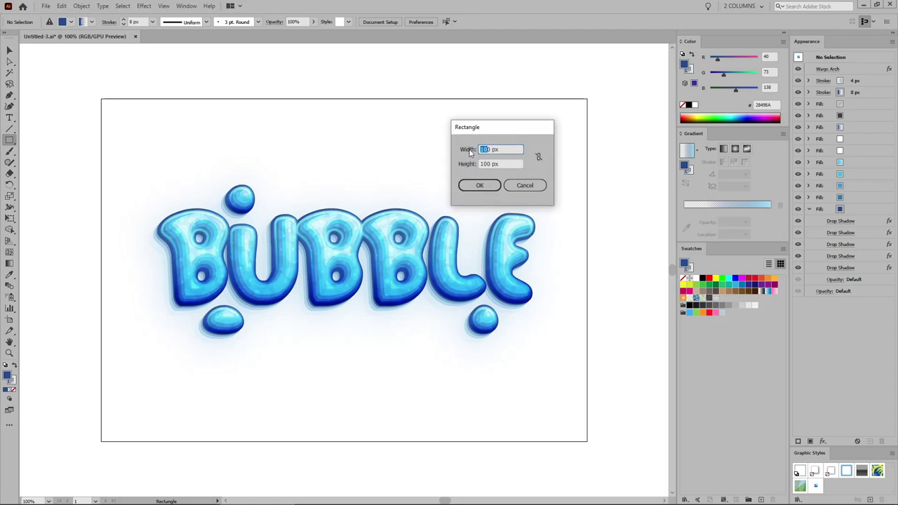
pyautogui.write('860')
pyautogui.press('Tab')
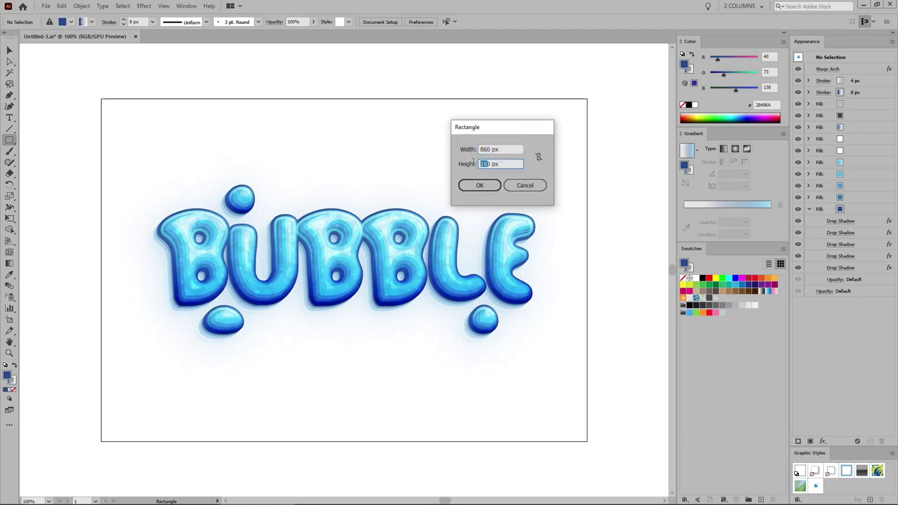
pyautogui.write('60')
pyautogui.click(480, 185)
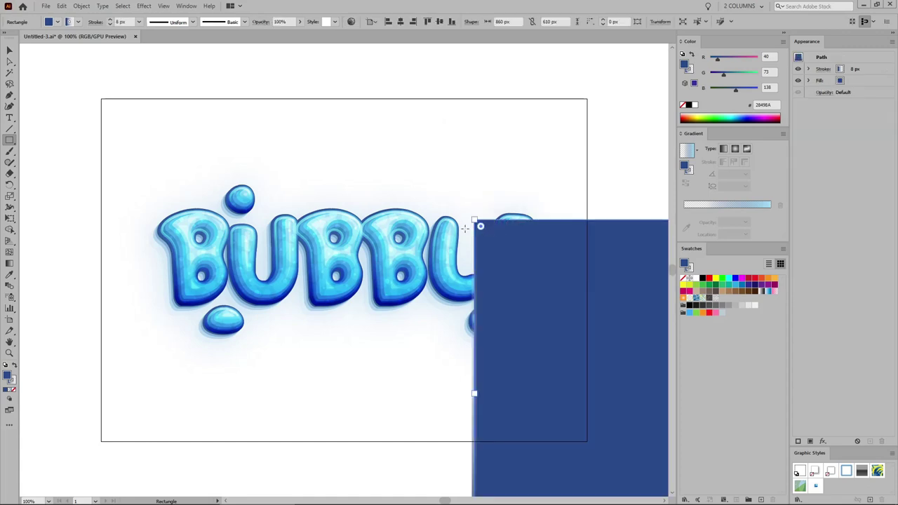
# Move the rectangle so it covers the whole artboard and send it behind all the artwork.
pyautogui.click(10, 51)
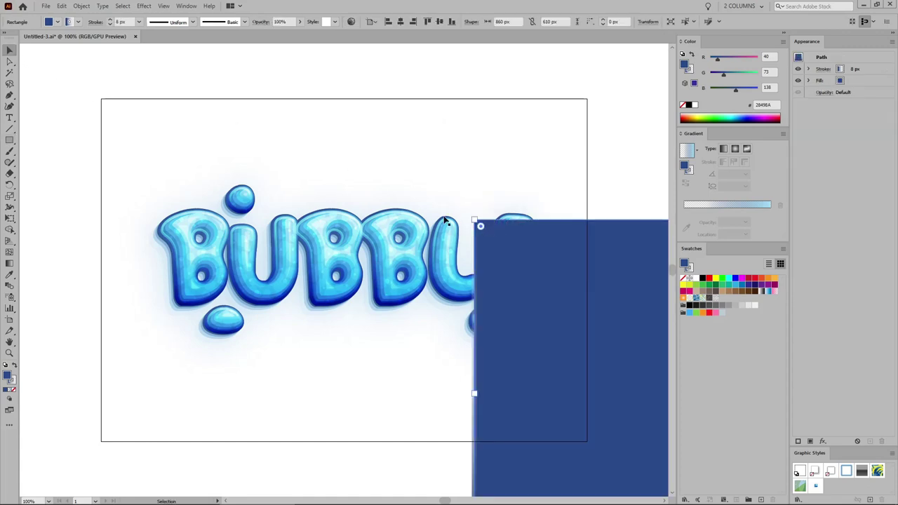
pyautogui.moveTo(520, 249); pyautogui.dragTo(144, 128)
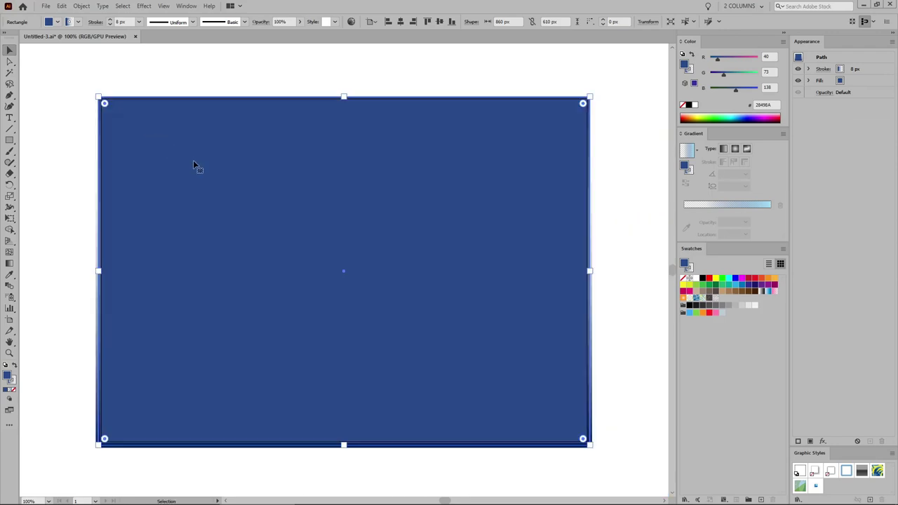
pyautogui.rightClick(340, 167)
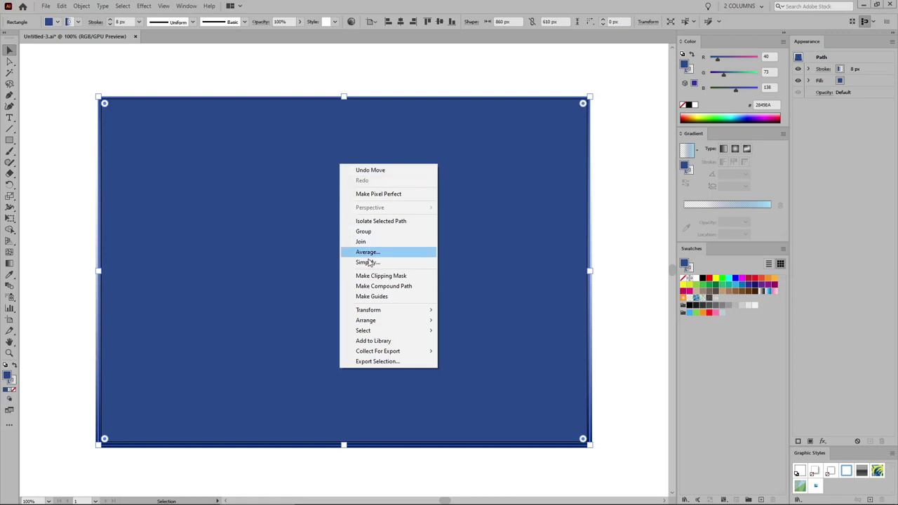
pyautogui.moveTo(421, 320)
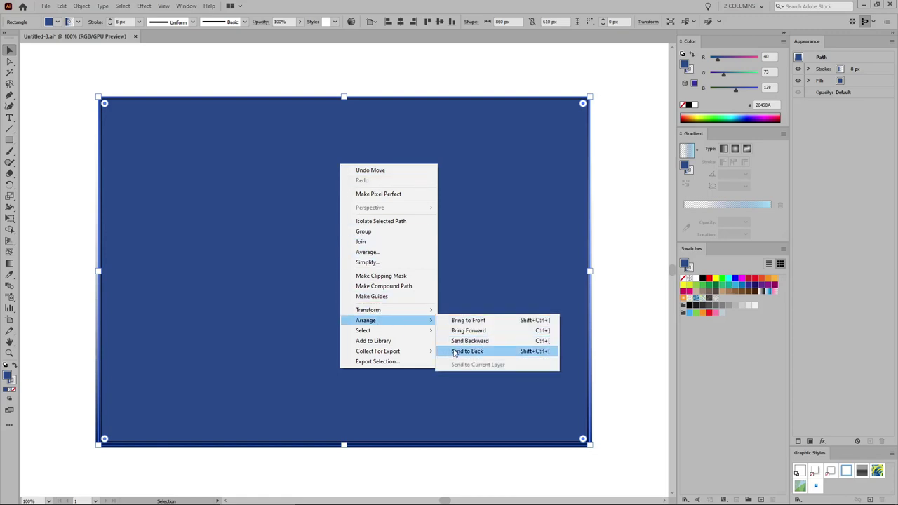
pyautogui.click(456, 351)
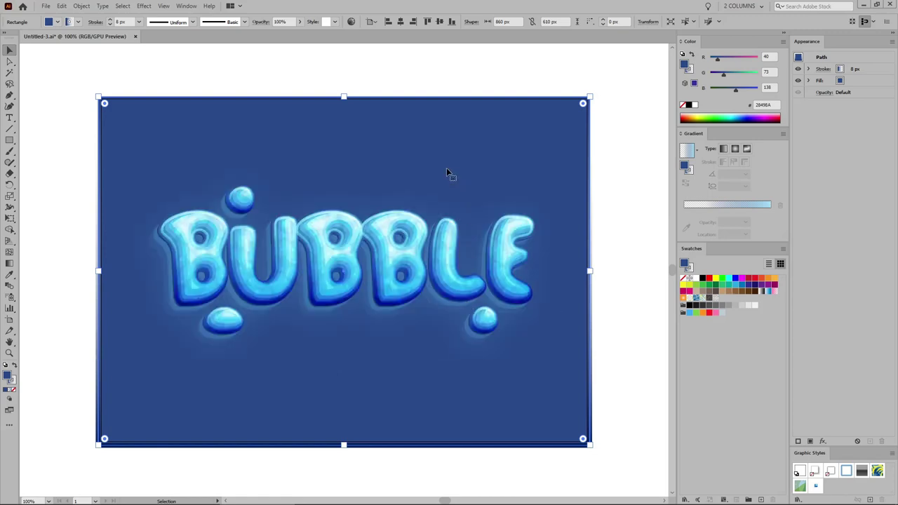
# Remove the stroke from the background rectangle.
pyautogui.click(71, 22)
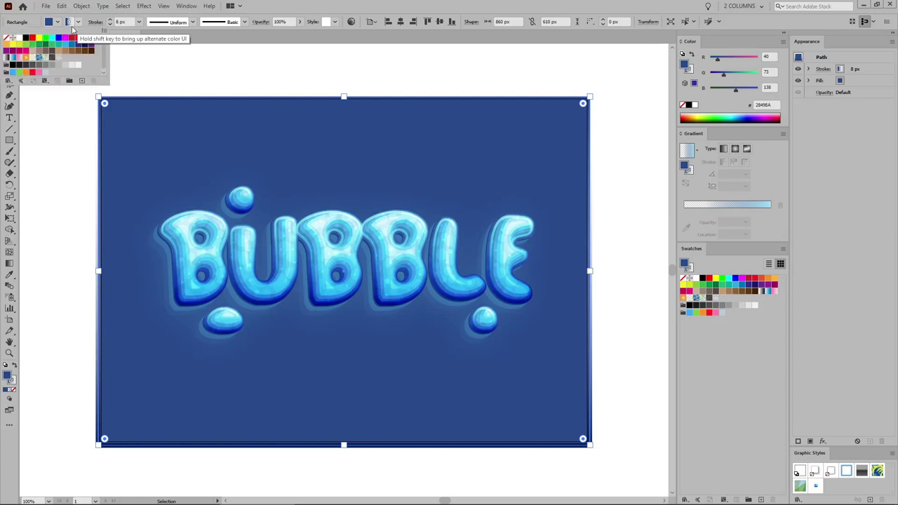
pyautogui.click(8, 38)
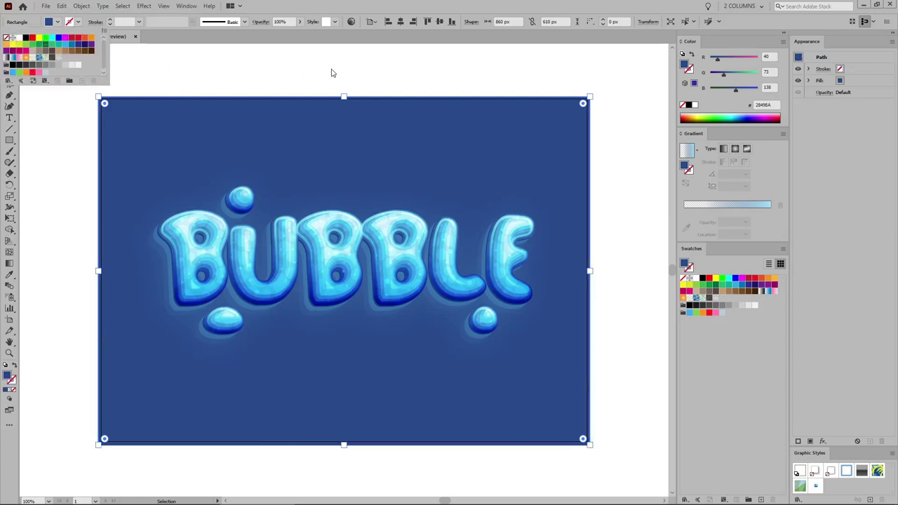
pyautogui.click(340, 68)
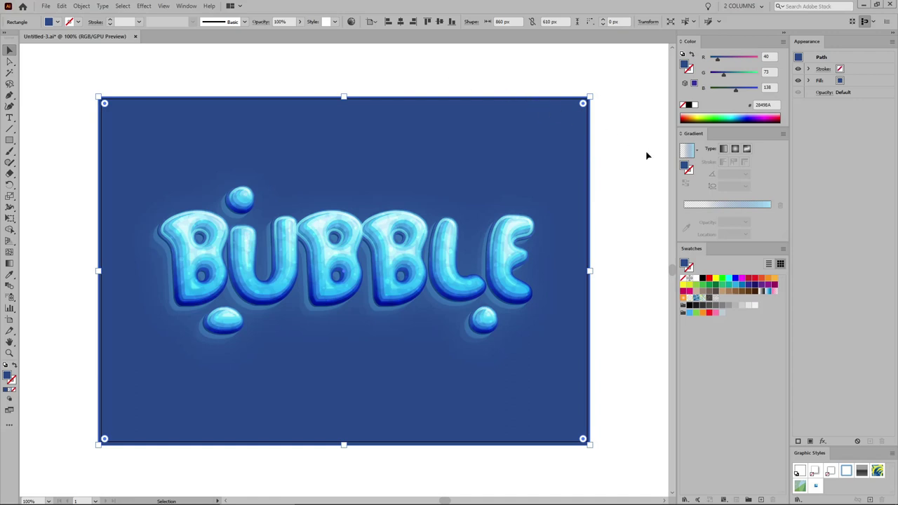
# Fill the rectangle with a radial gradient whose inner stop is white at 0% location and 100% opacity.
pyautogui.click(736, 149)
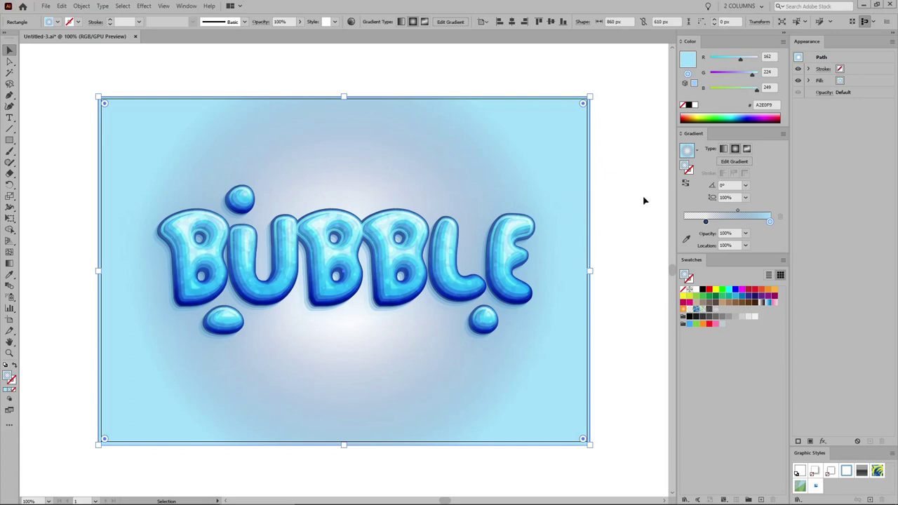
pyautogui.click(706, 222)
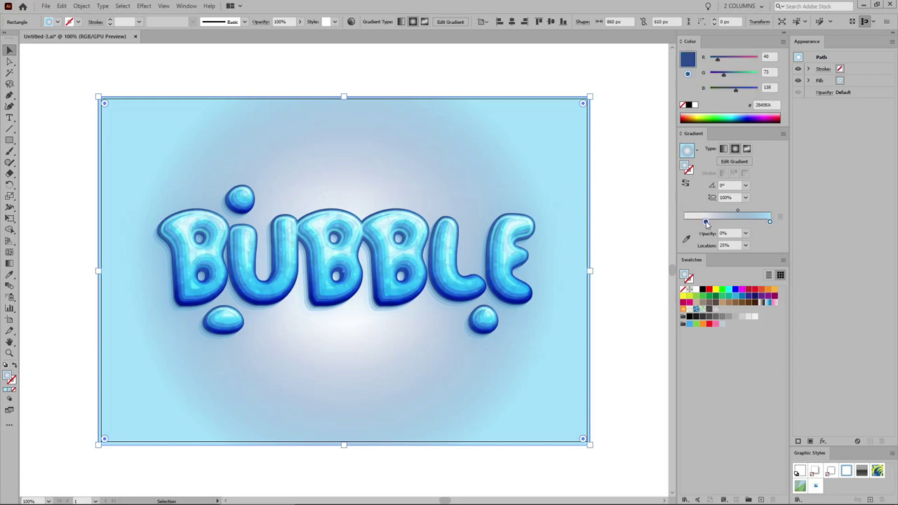
pyautogui.moveTo(706, 223); pyautogui.dragTo(682, 224)
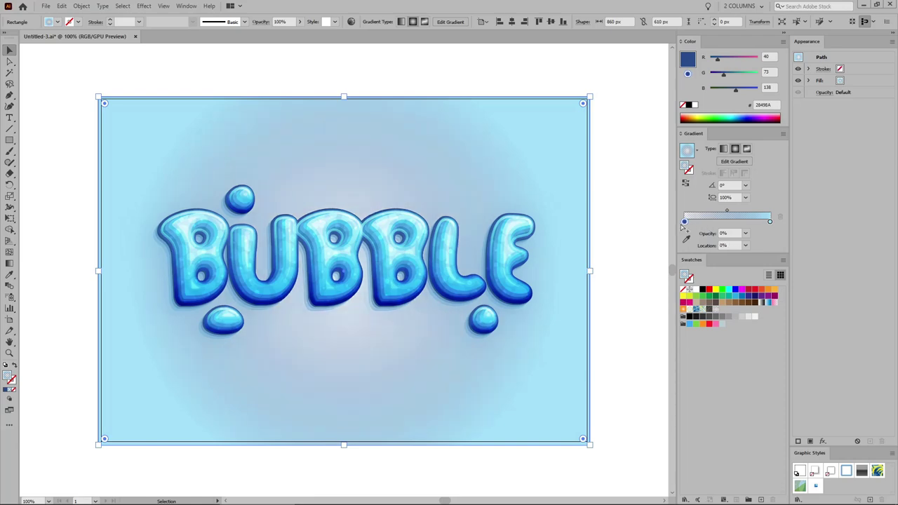
pyautogui.click(744, 234)
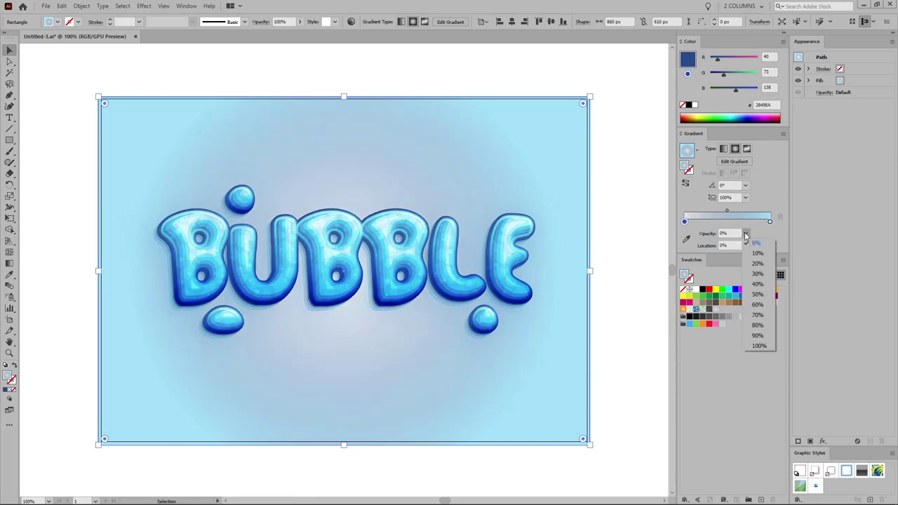
pyautogui.click(761, 344)
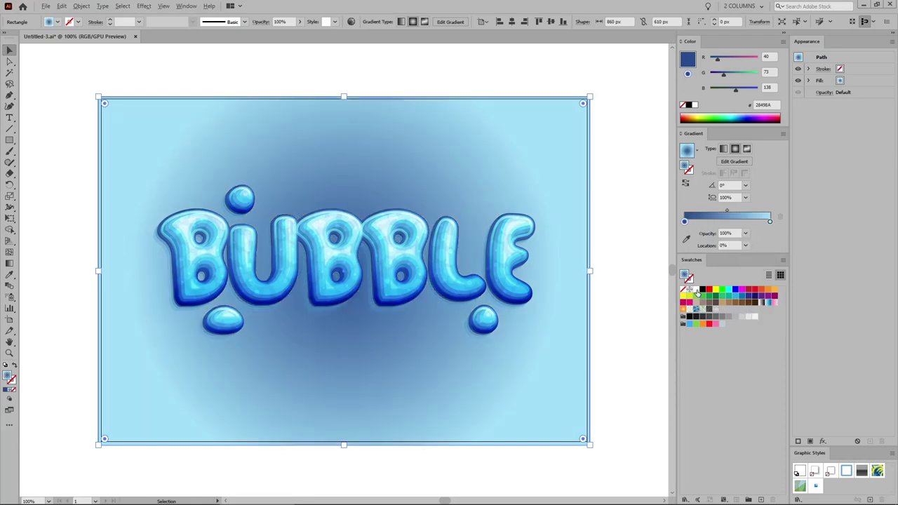
pyautogui.click(697, 295)
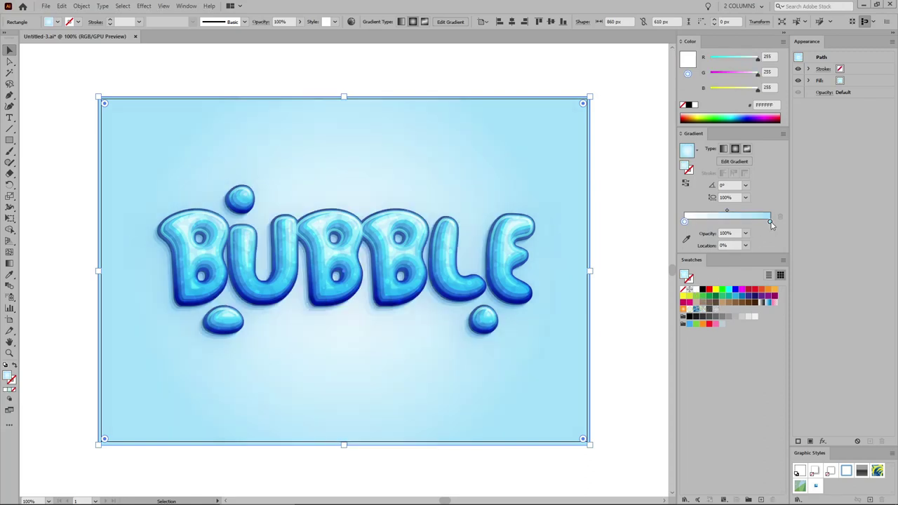
# Set the gradient's outer stop to RGB 220, 255, 255.
pyautogui.click(770, 222)
pyautogui.doubleClick(769, 56)
pyautogui.write('2')
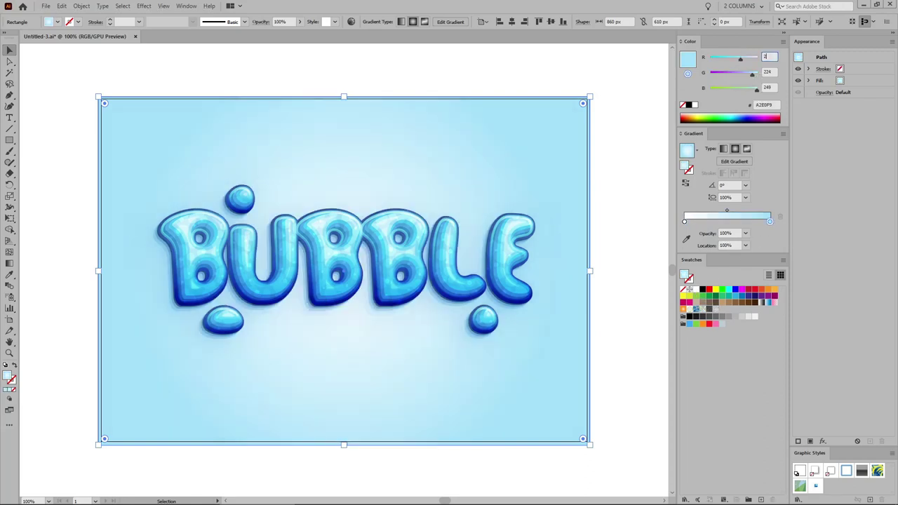
pyautogui.write('20')
pyautogui.press('Tab')
pyautogui.write('255')
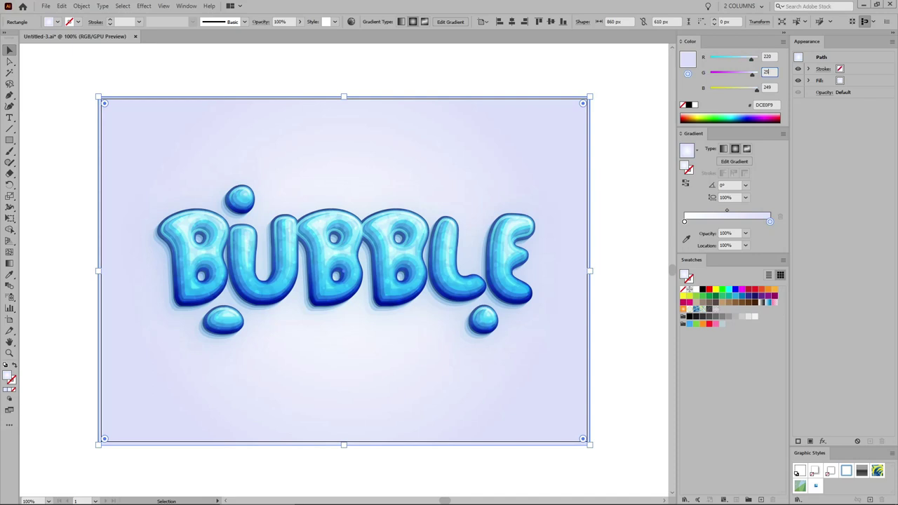
pyautogui.press('Tab')
pyautogui.write('2')
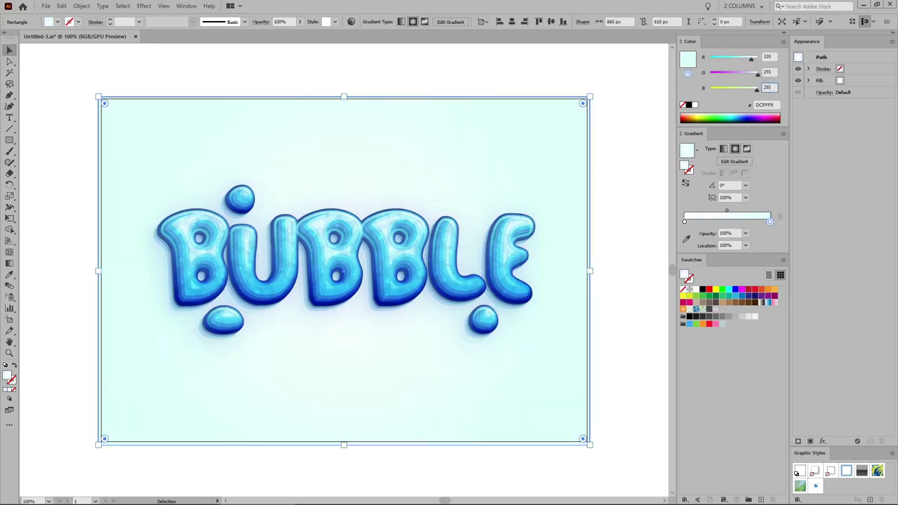
pyautogui.write('55')
pyautogui.press('Return')
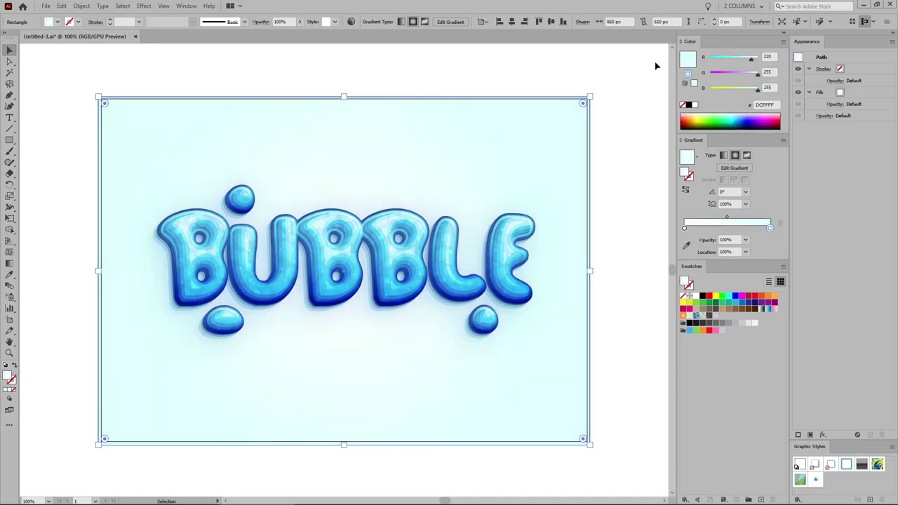
# Reshape the background's radial gradient into an ellipse with about 71% aspect ratio, extending well beyond the artboard's right edge.
pyautogui.click(9, 263)
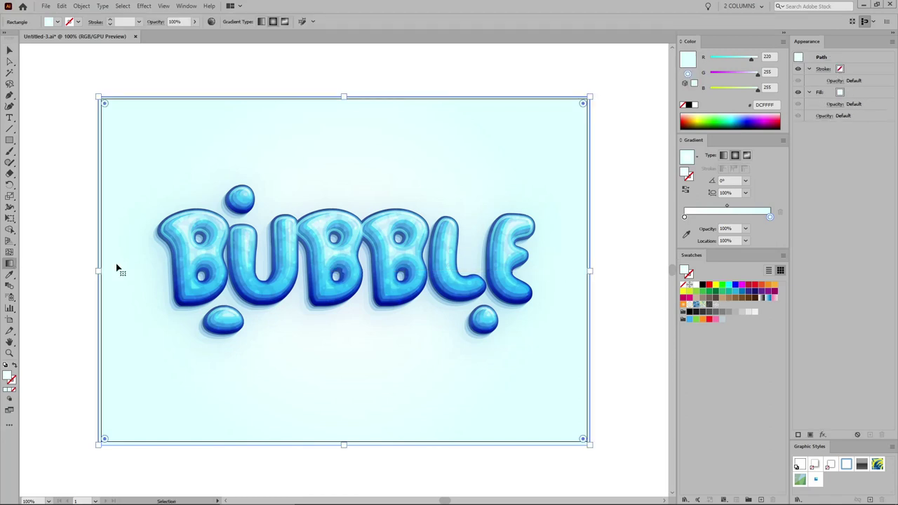
pyautogui.hotkey('ctrl', '-')
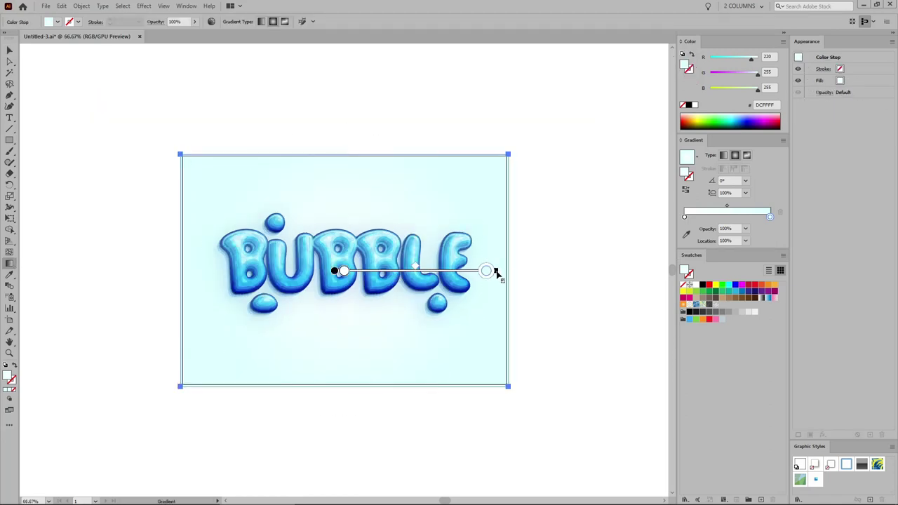
pyautogui.moveTo(496, 273); pyautogui.dragTo(516, 275)
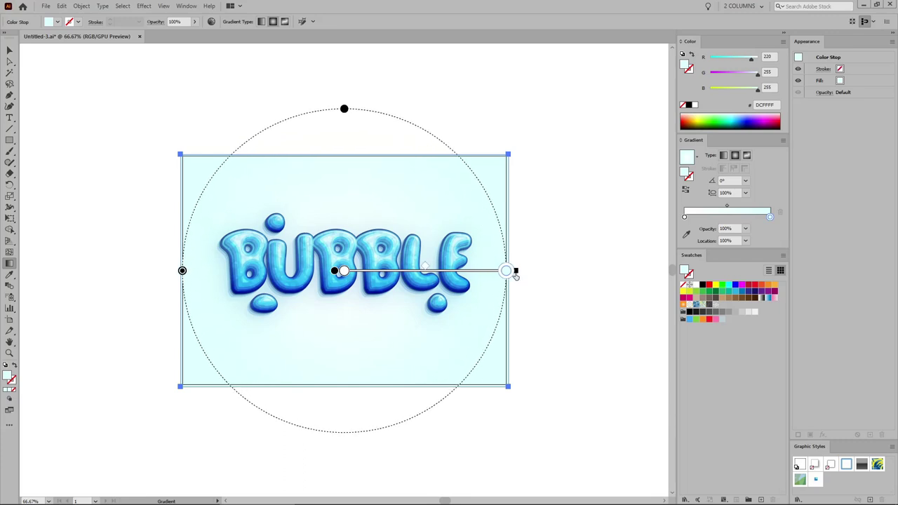
pyautogui.moveTo(344, 110); pyautogui.dragTo(344, 156)
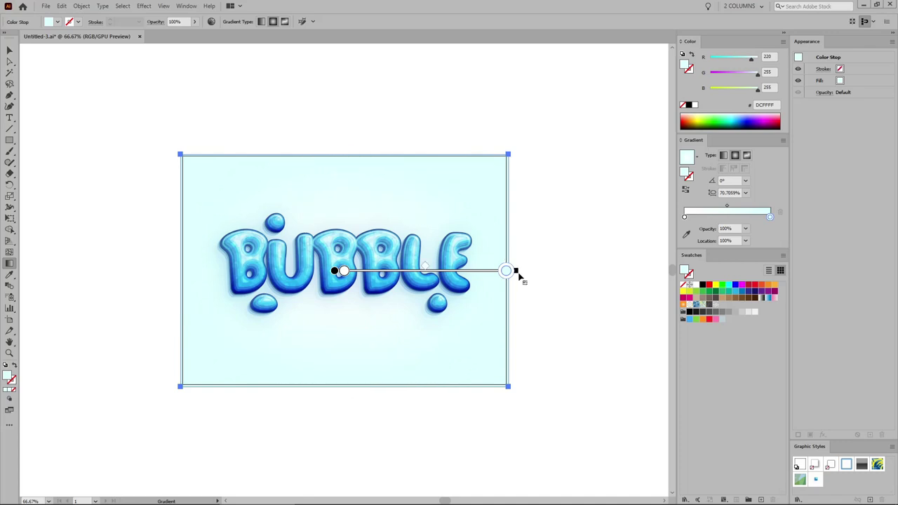
pyautogui.moveTo(517, 270); pyautogui.dragTo(585, 272)
pyautogui.press('v')
pyautogui.click(613, 271)
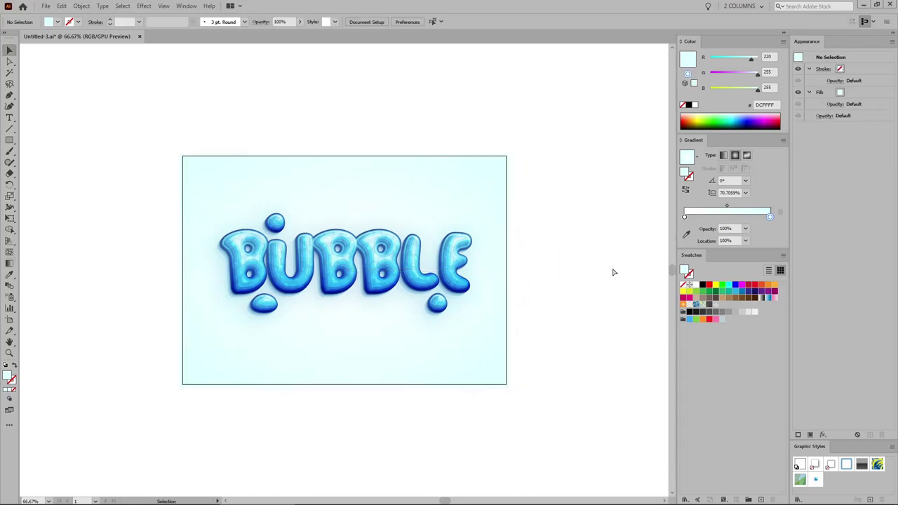
pyautogui.hotkey('ctrl', '1')
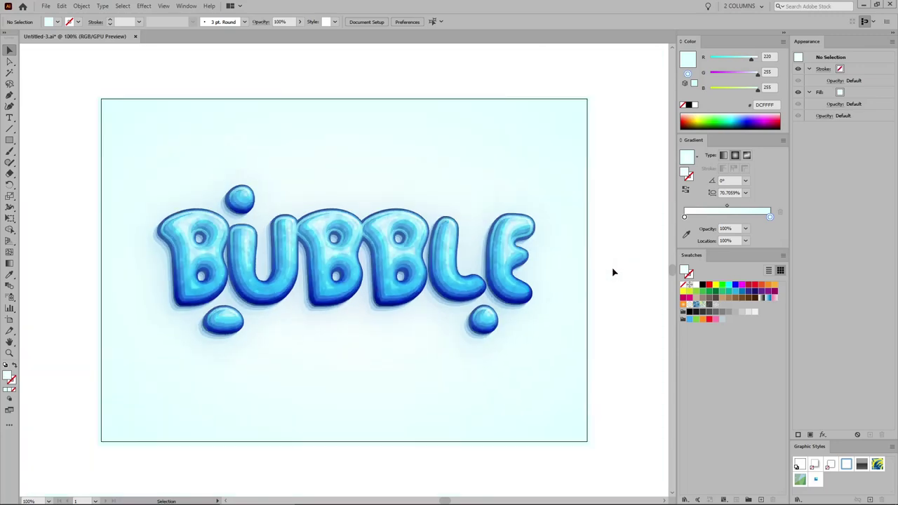